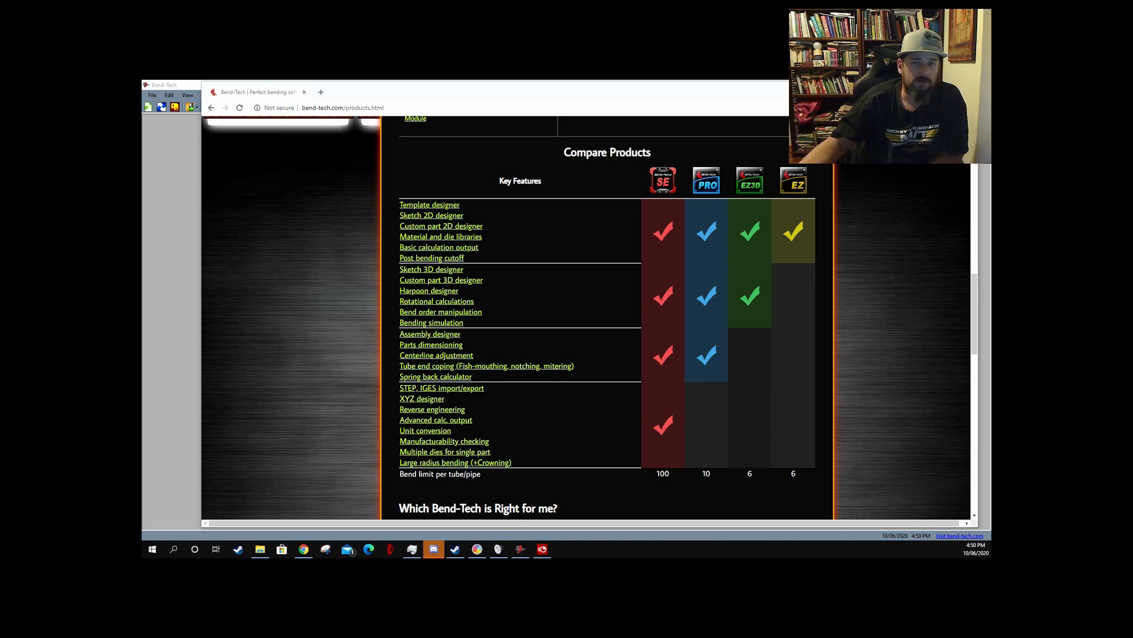
- Compare the bend limit per tube/pipe across the SE, PRO, EZ3D and EZ products in the comparison table
scroll(902, 338, up, 2)
scroll(902, 340, down, 2)
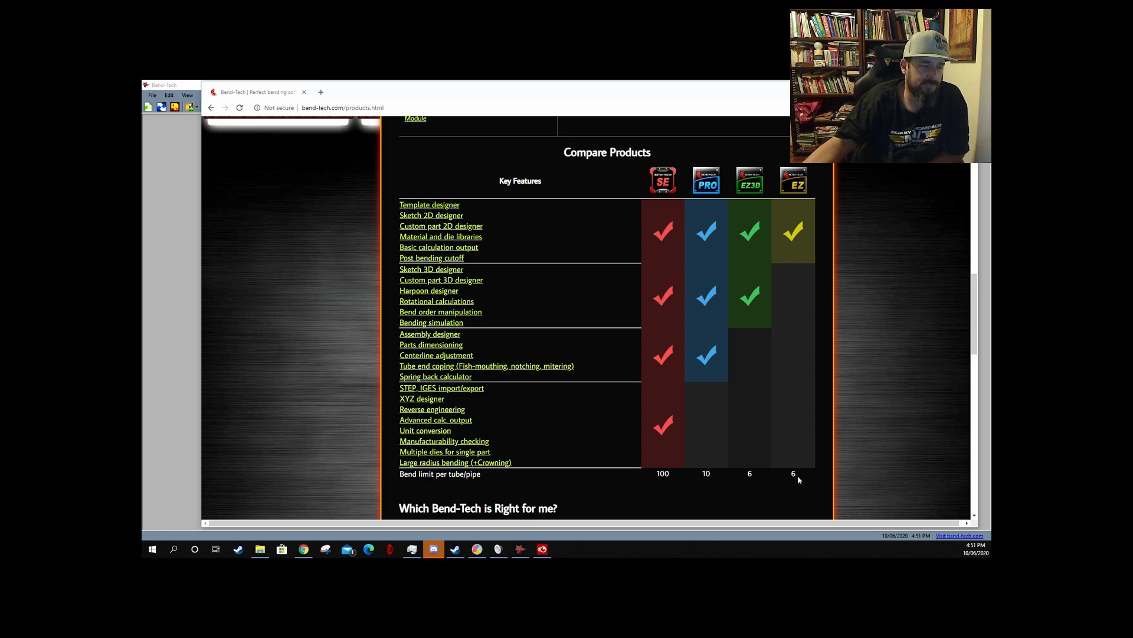
drag(746, 477, 802, 477)
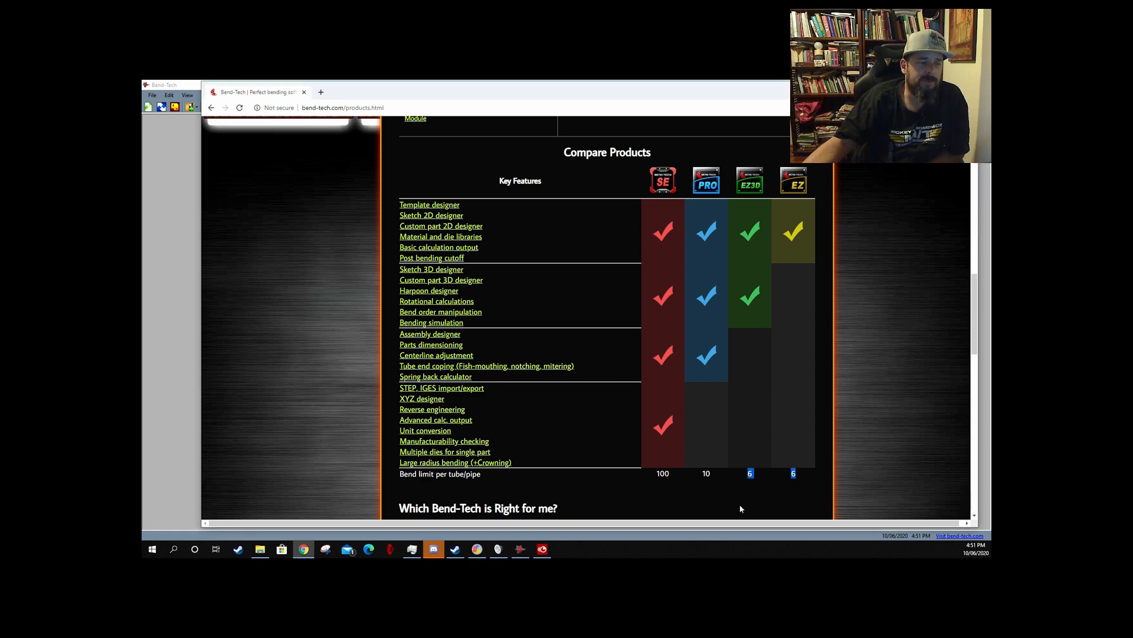
drag(707, 476, 653, 476)
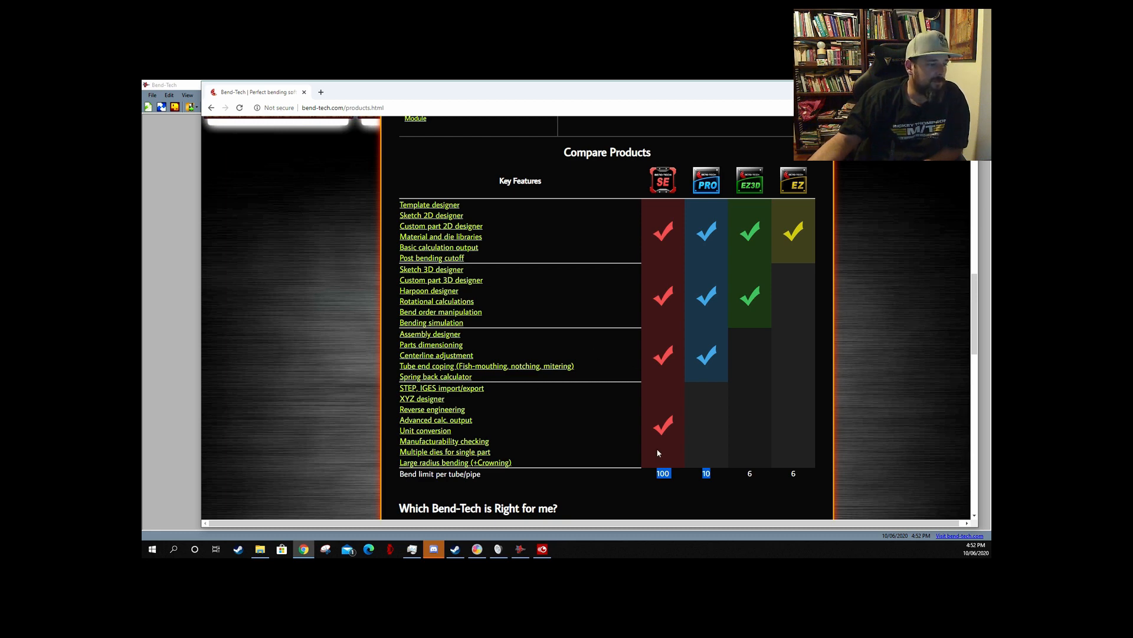
- Switch to Bend-Tech, open the Die Library and bring its window into view over the start screen
click(186, 239)
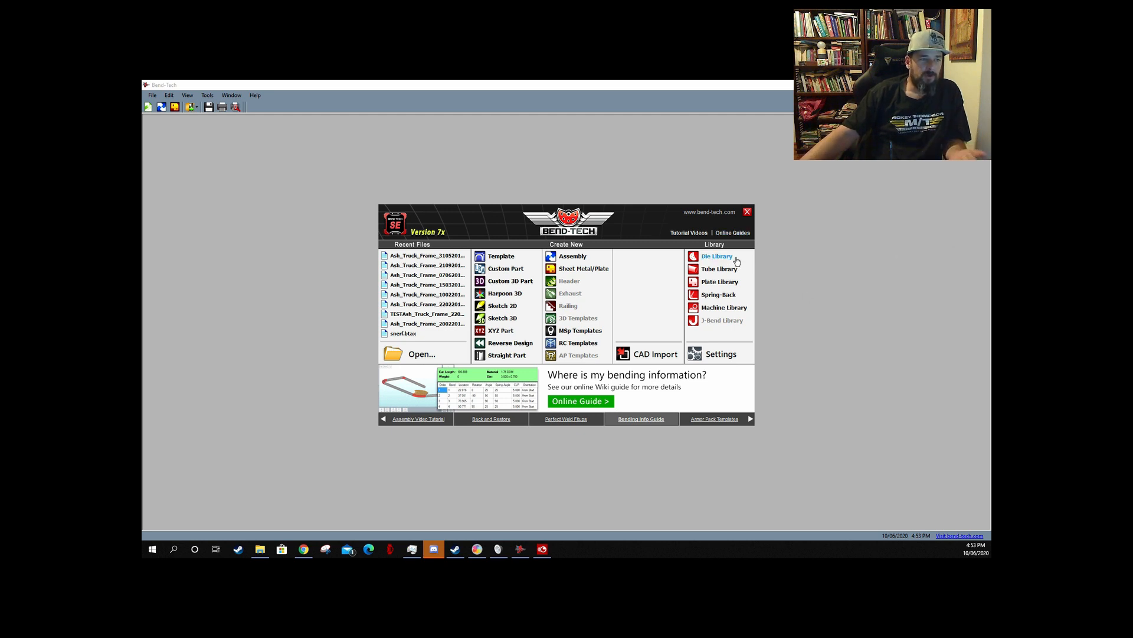
click(763, 260)
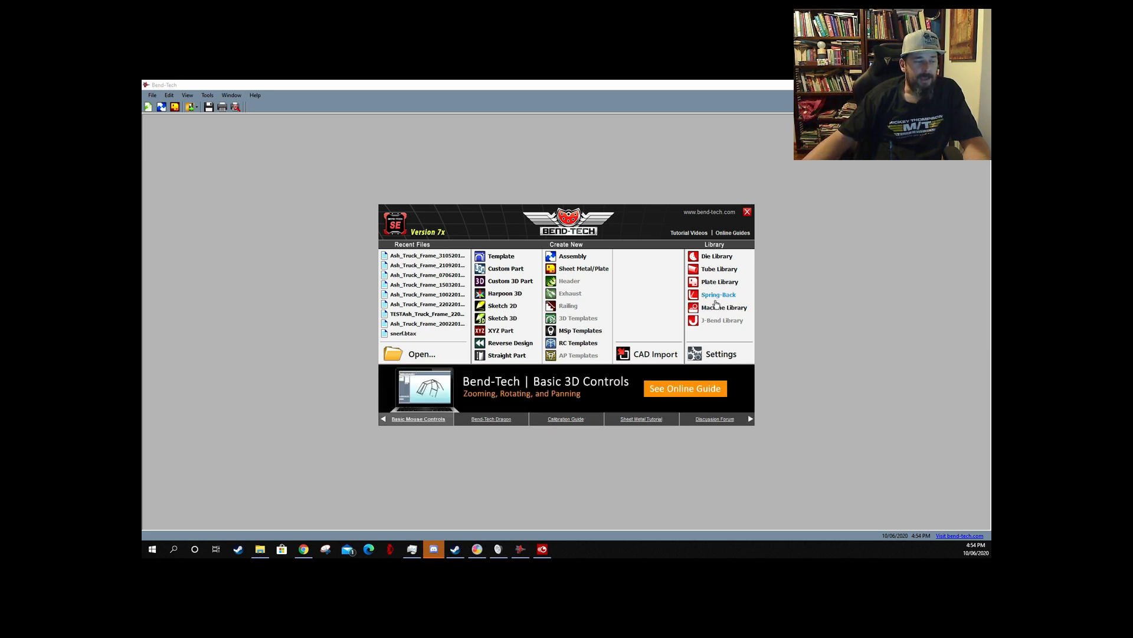
click(715, 297)
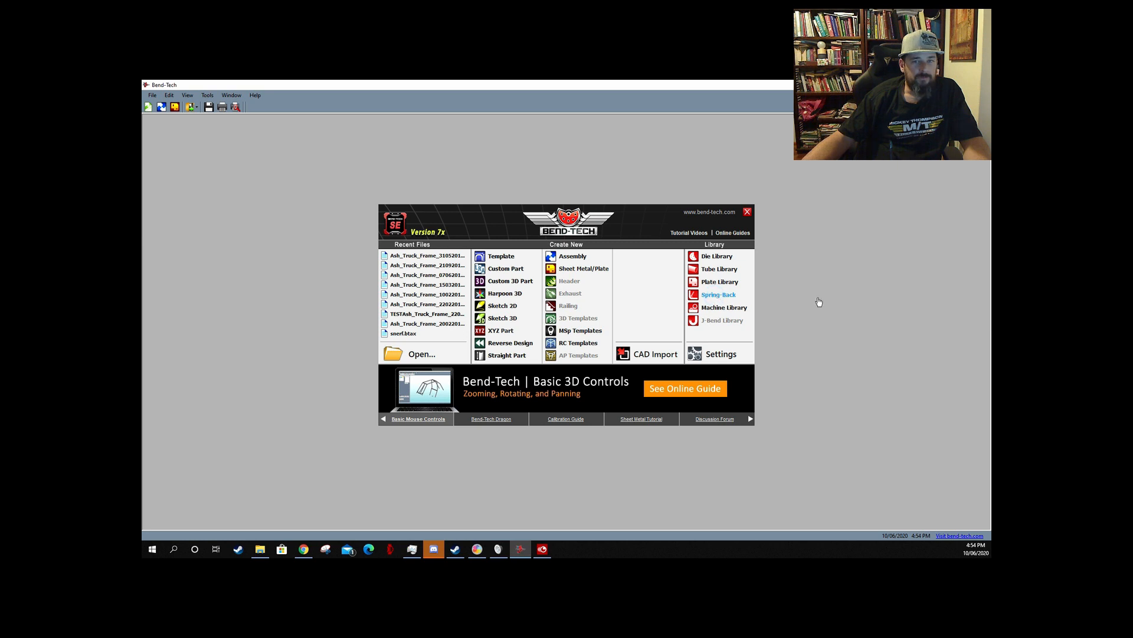
drag(991, 141, 528, 142)
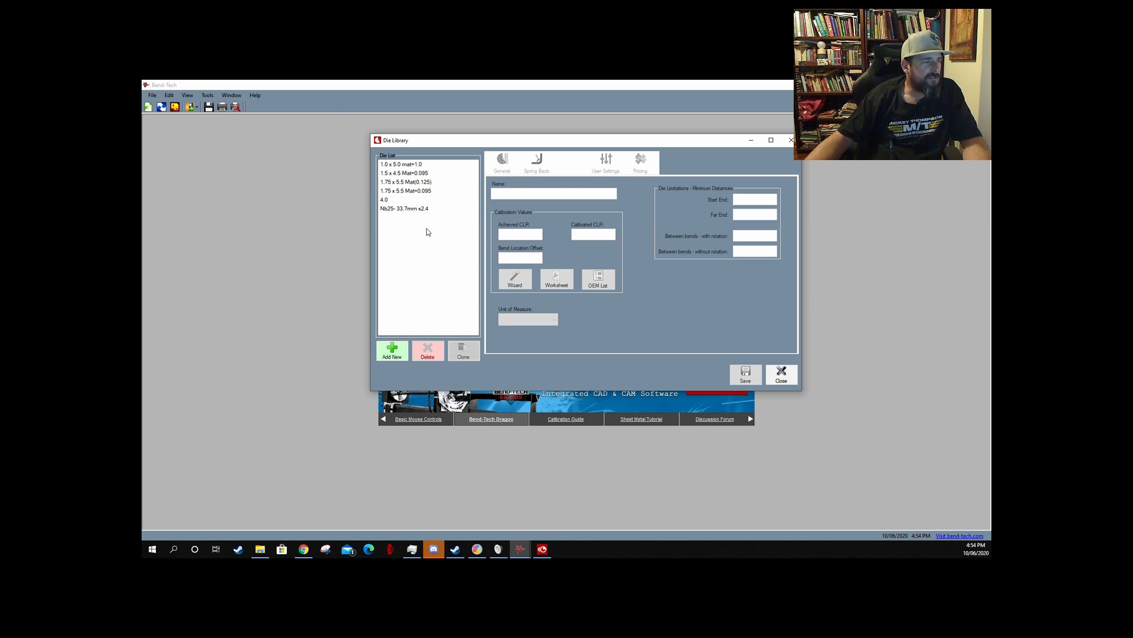
- Review the general and spring back settings of the 1.0 x 5.0 mat=1.0 die, and close the Die Library
click(403, 165)
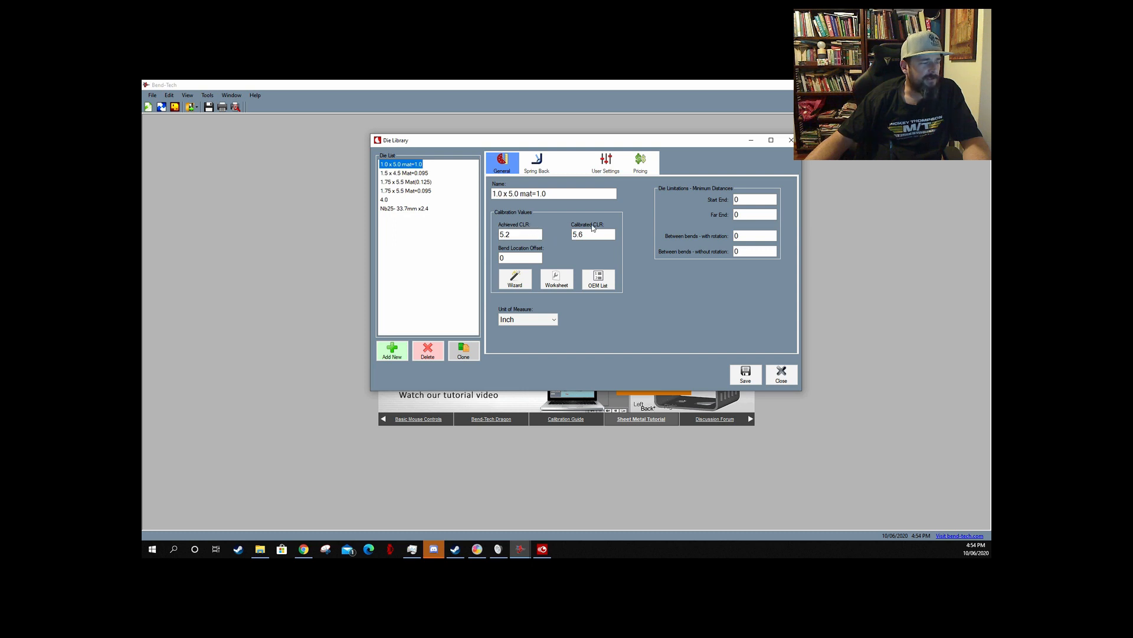
click(535, 167)
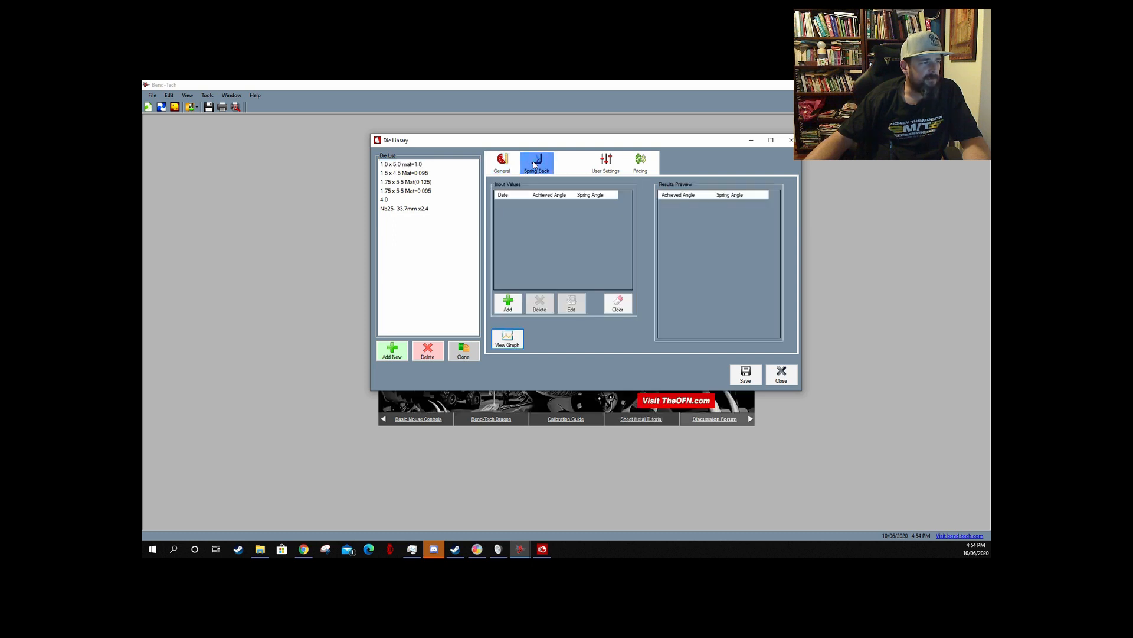
click(500, 170)
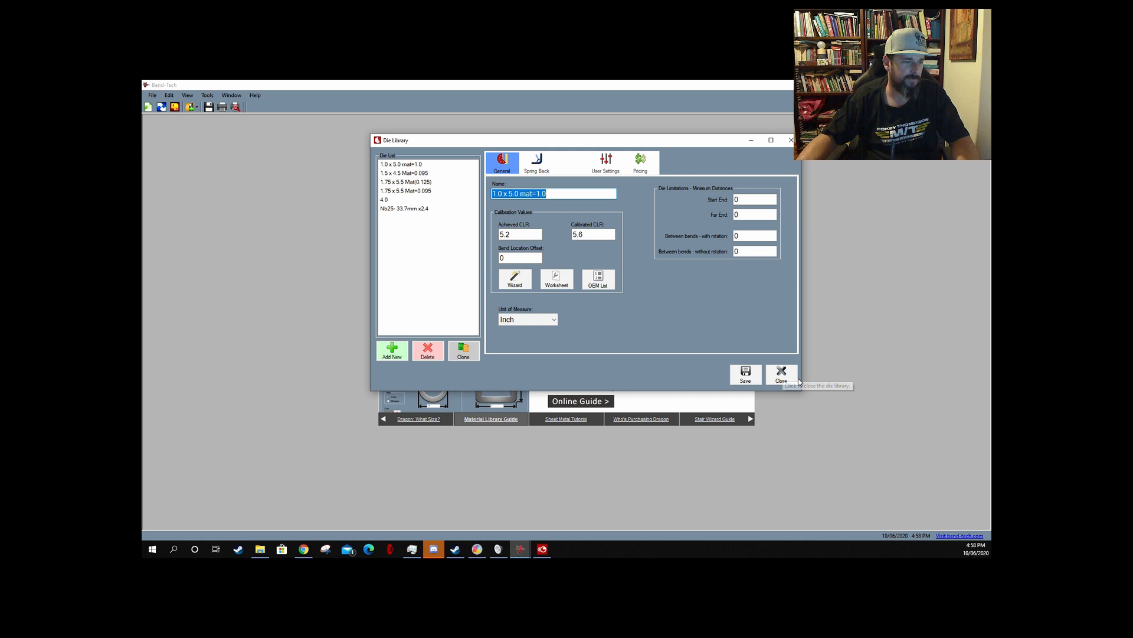
click(782, 374)
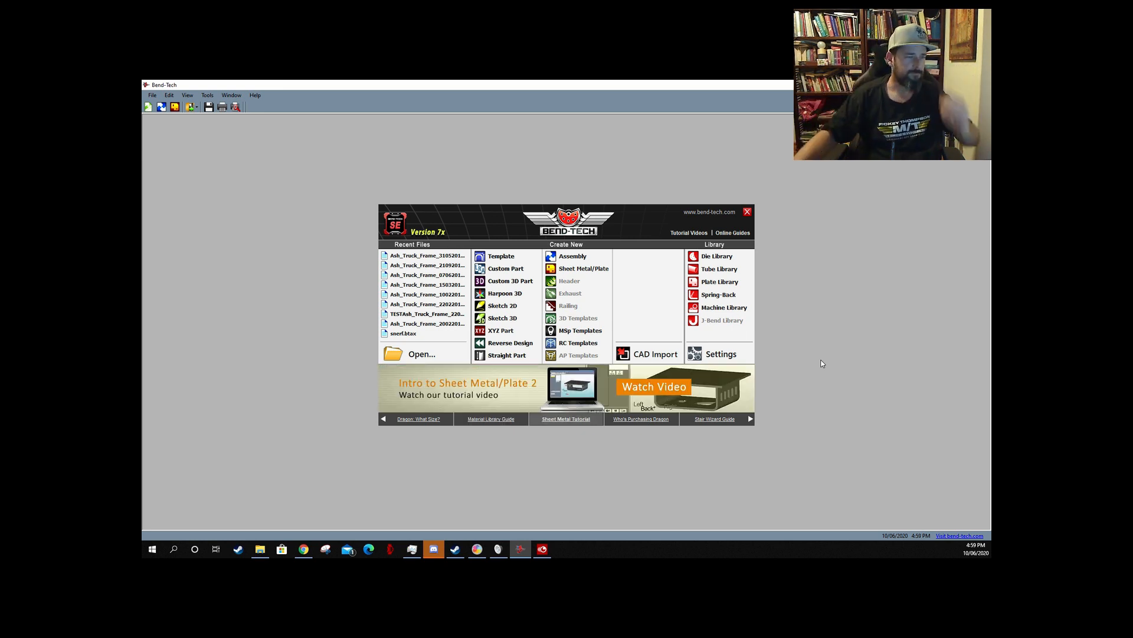
- Open the Tube / Pipe Library in view and review the CoilOver, 4120 and 4130 tube entries' sizes, weights and colors
click(727, 270)
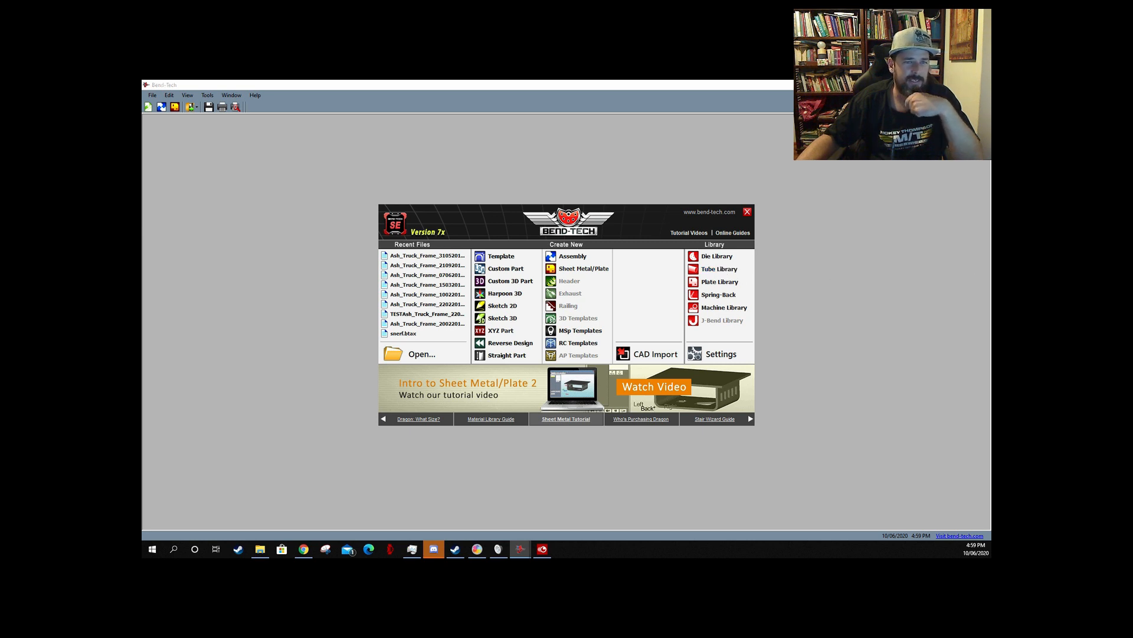
drag(1065, 123, 453, 145)
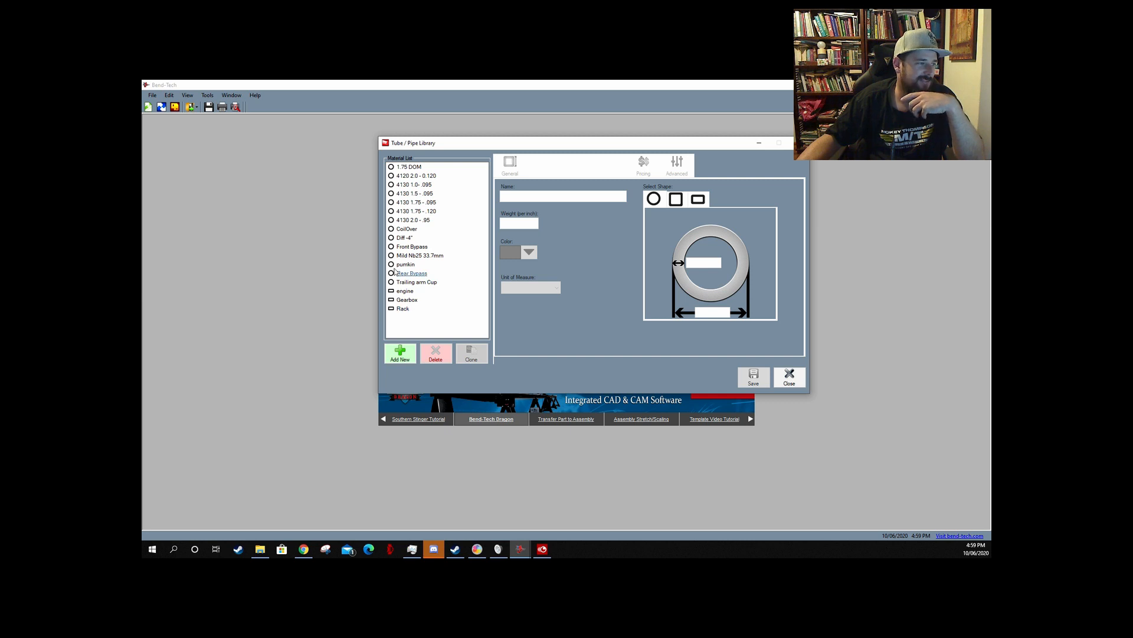
click(407, 231)
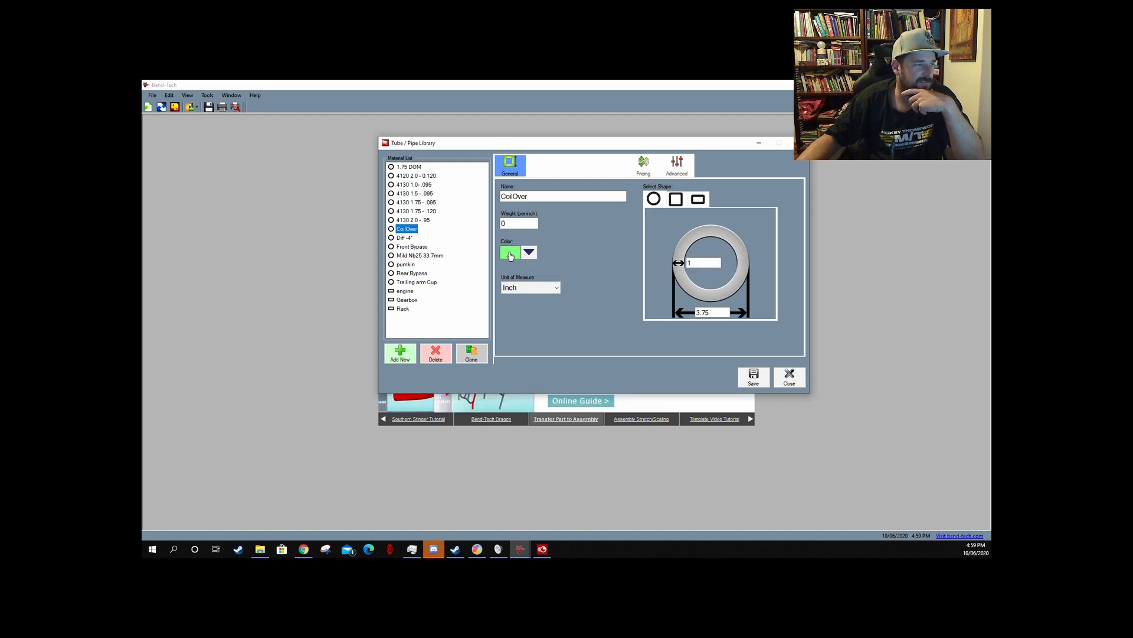
click(415, 195)
click(414, 185)
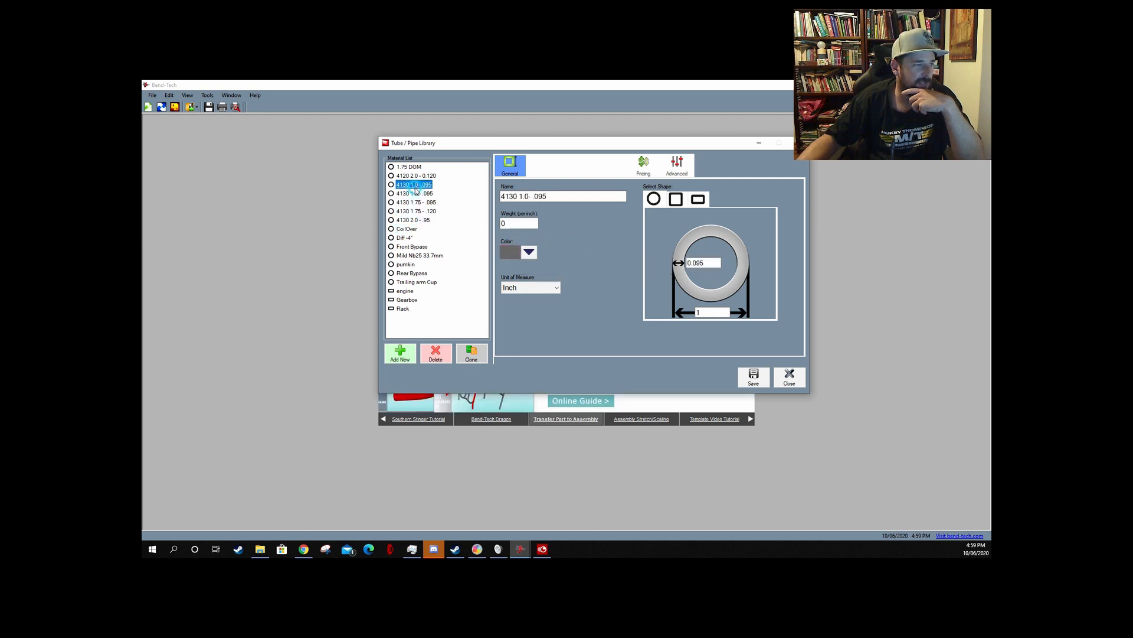
click(416, 175)
click(418, 167)
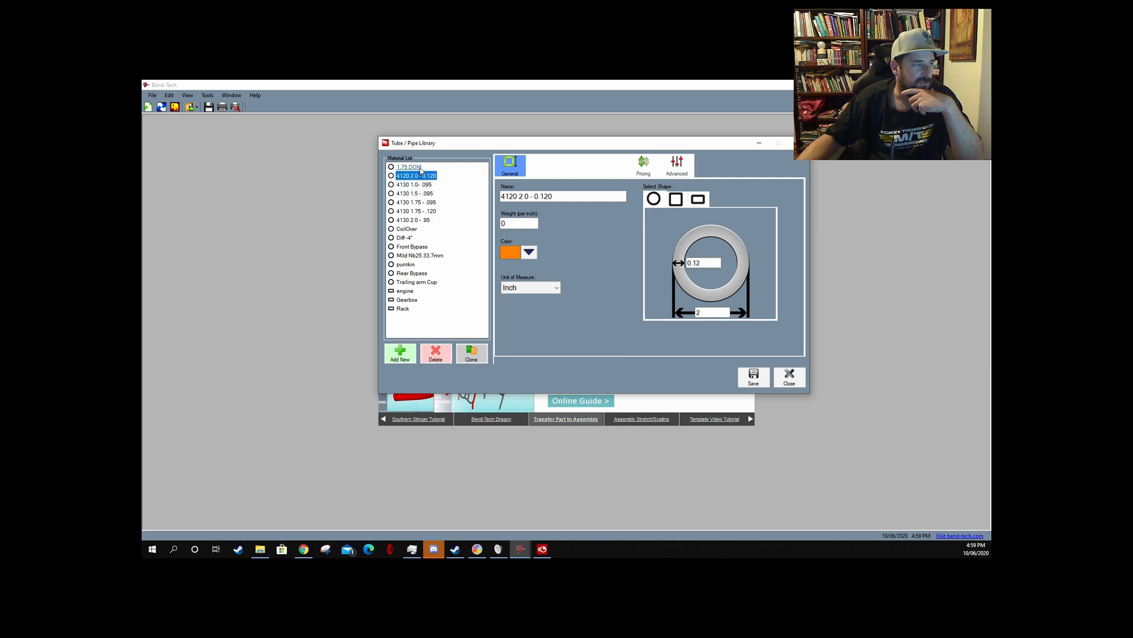
click(421, 175)
click(423, 185)
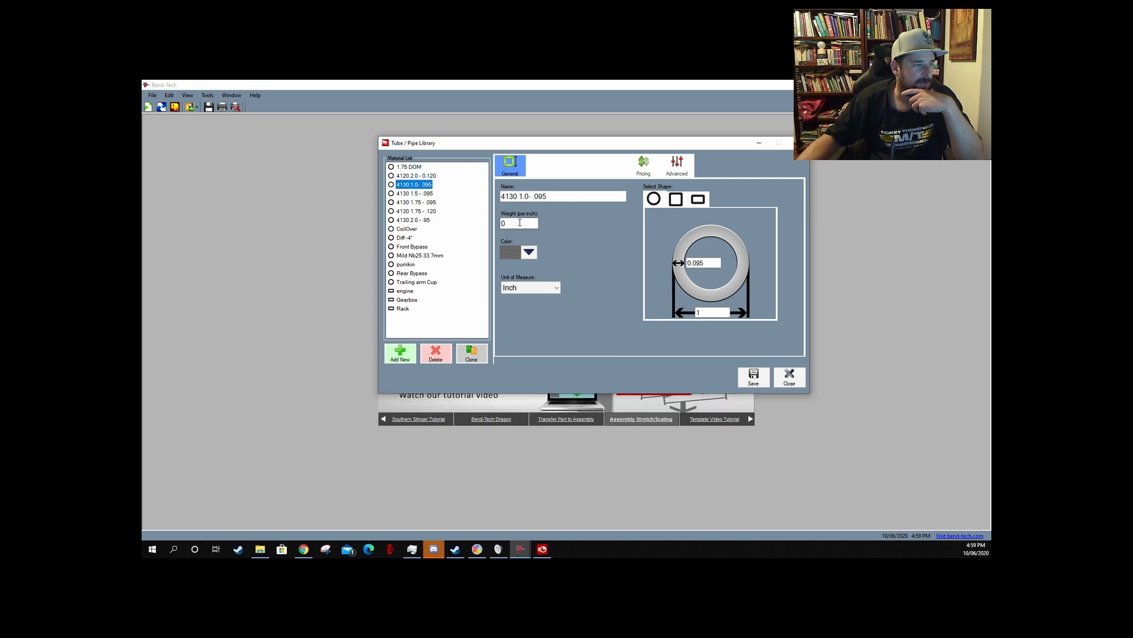
click(416, 193)
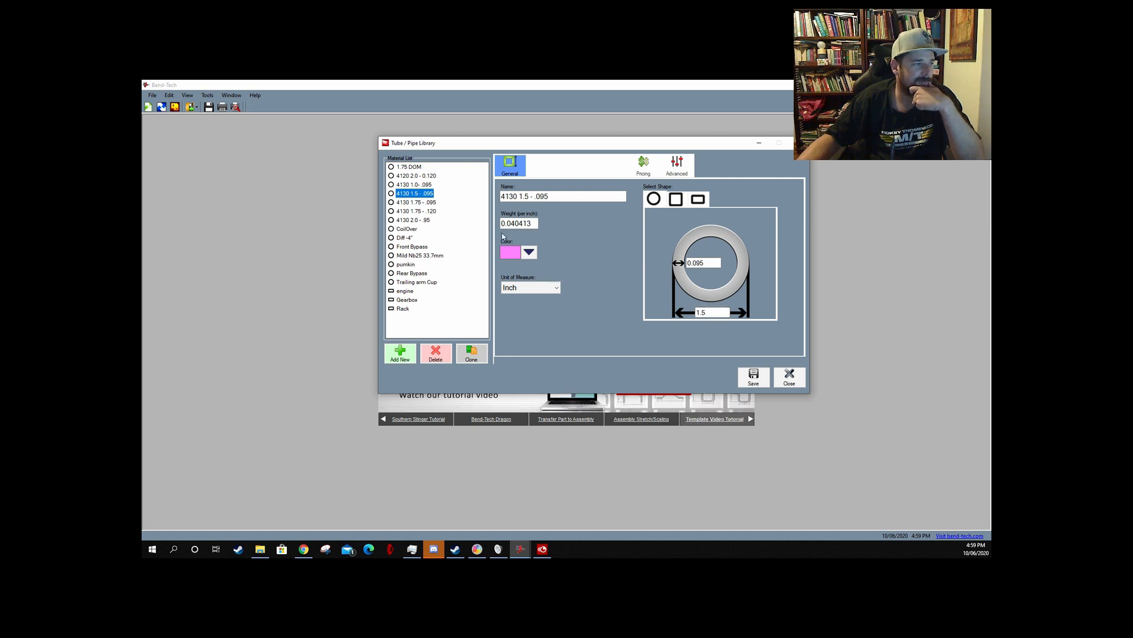
- Examine the component placeholder materials from CoilOver through Trailing arm Cup and engine, and close the Tube / Pipe Library
click(407, 229)
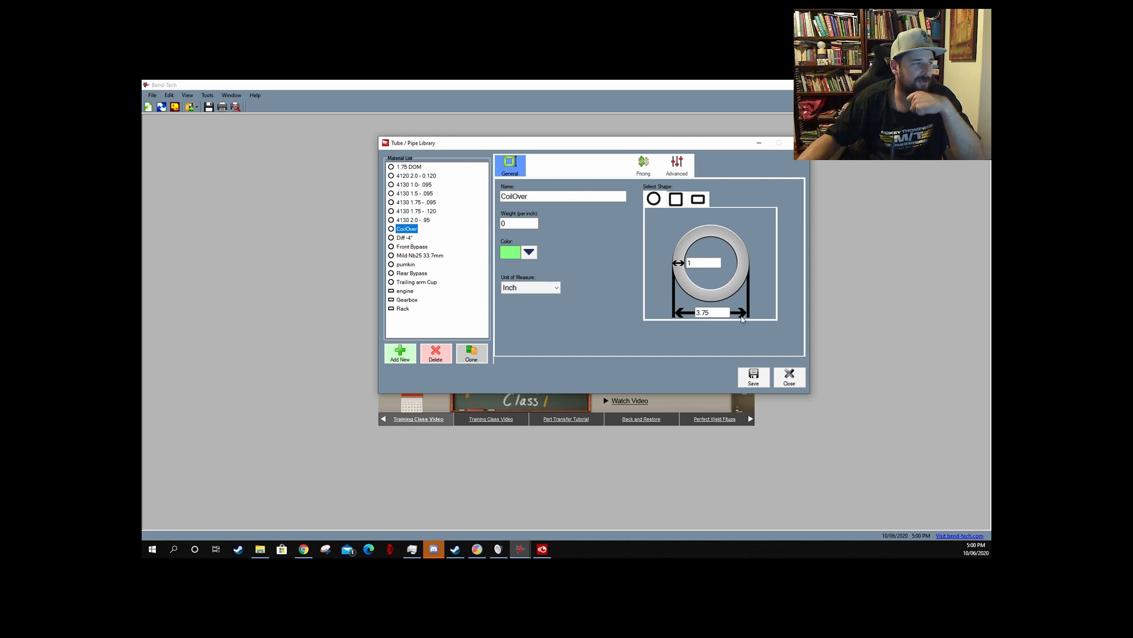
click(405, 238)
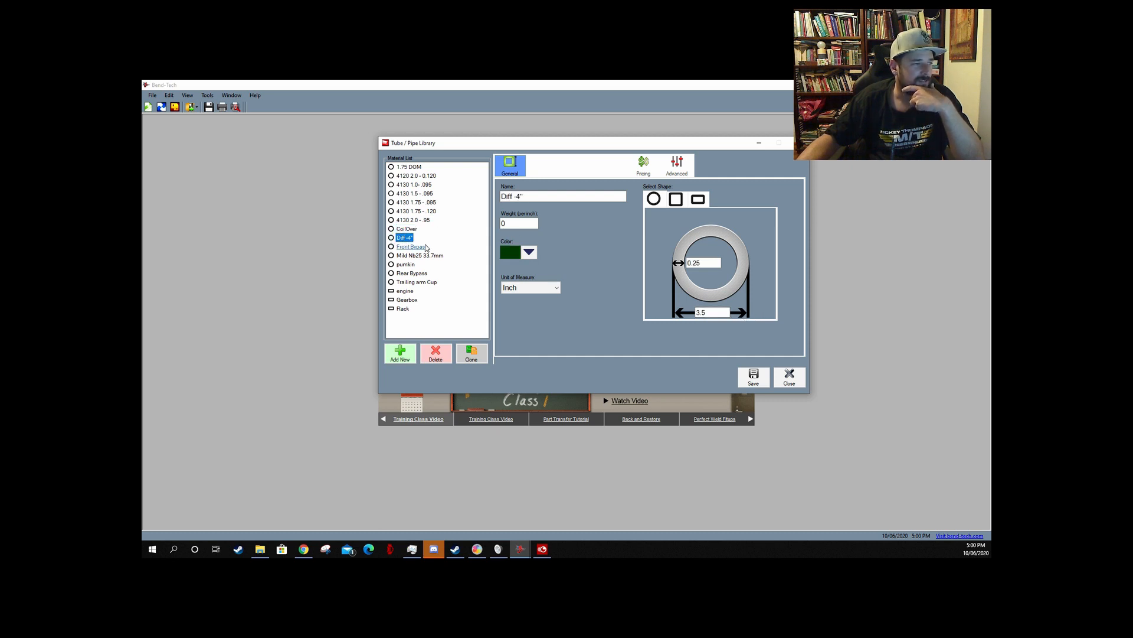
click(414, 249)
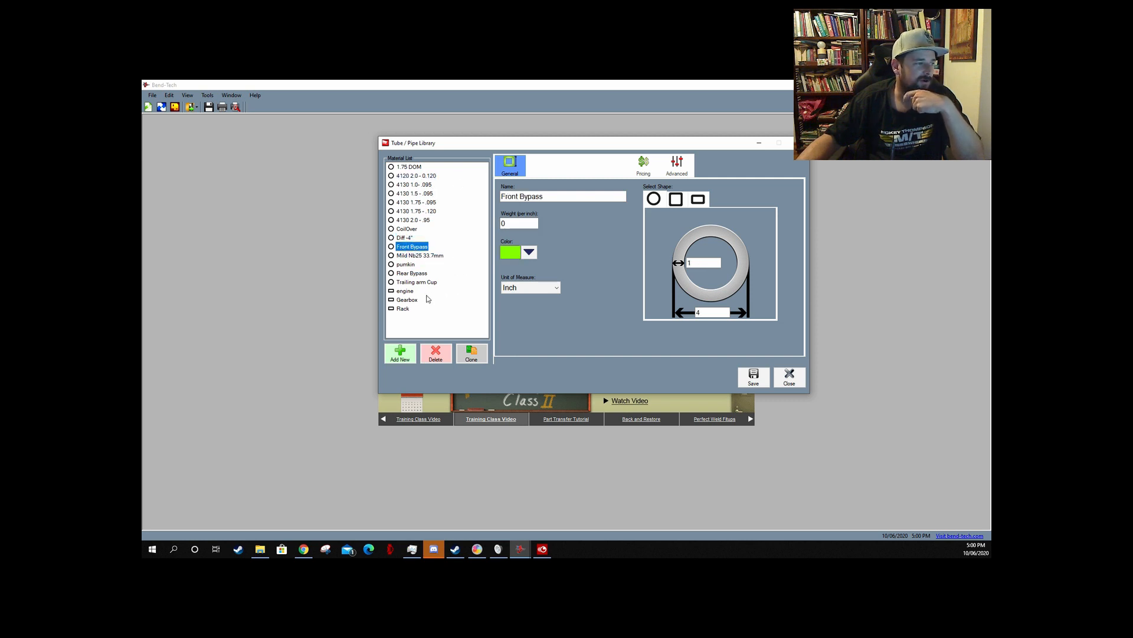
click(407, 265)
click(411, 274)
click(417, 283)
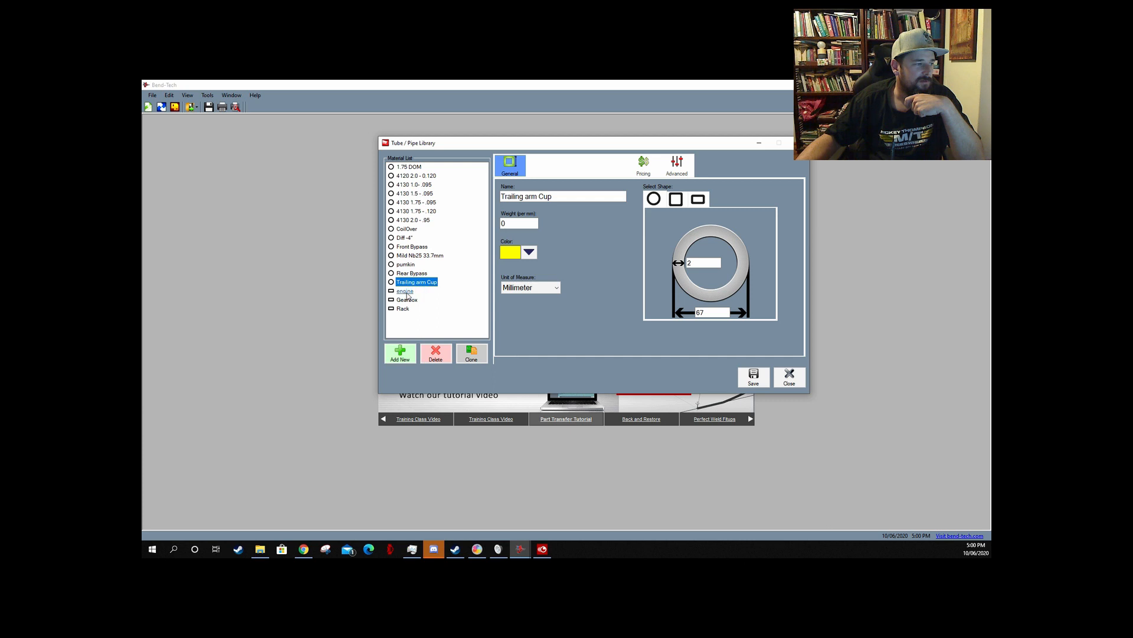
click(417, 291)
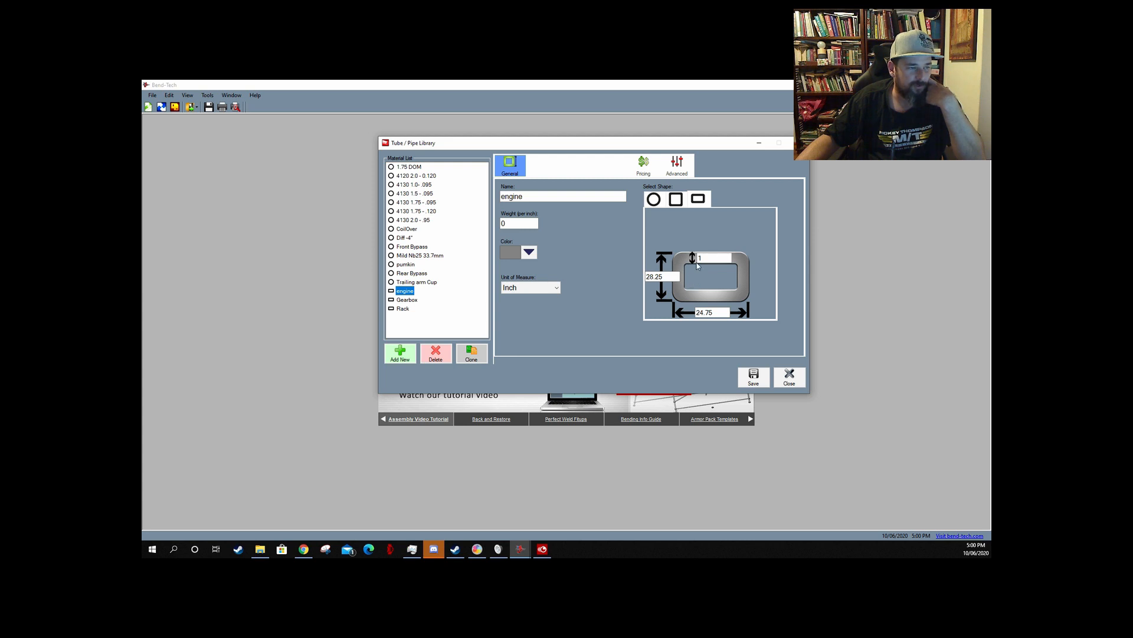
click(665, 277)
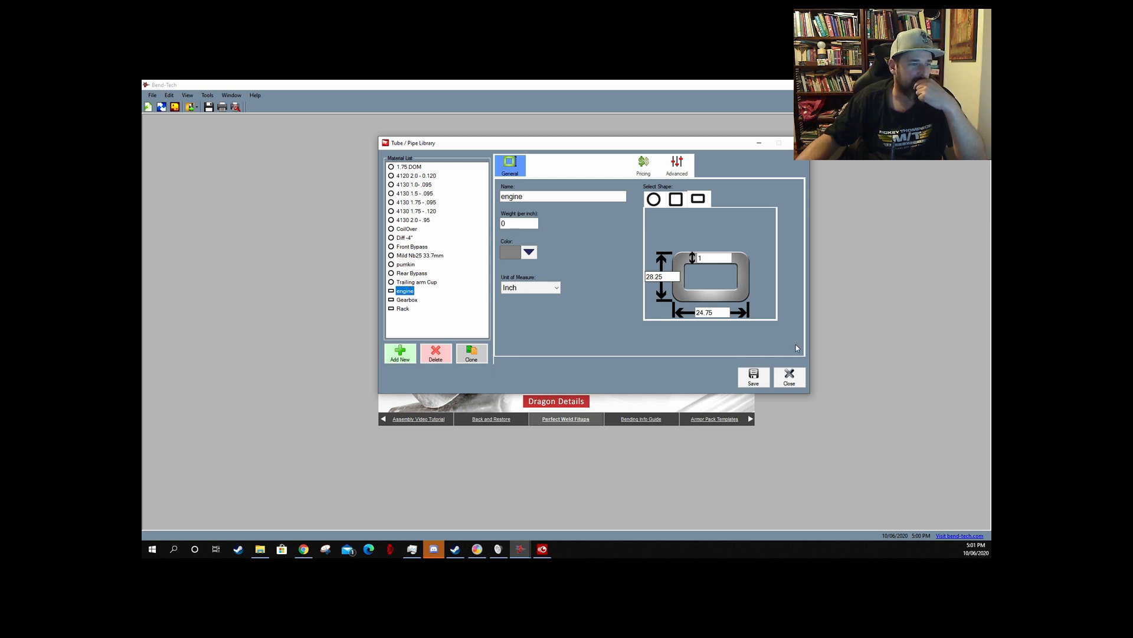
click(790, 373)
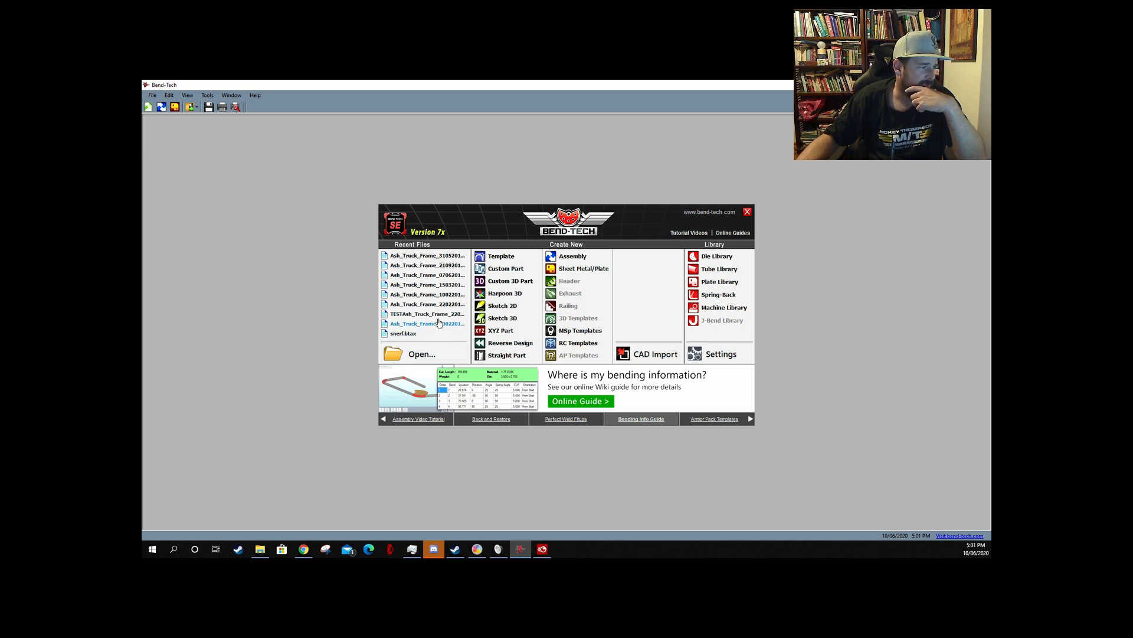
- Open the recent Ash_Truck_Frame_31052019 assembly in a maximized window and switch its tubes to the thin line display
click(436, 257)
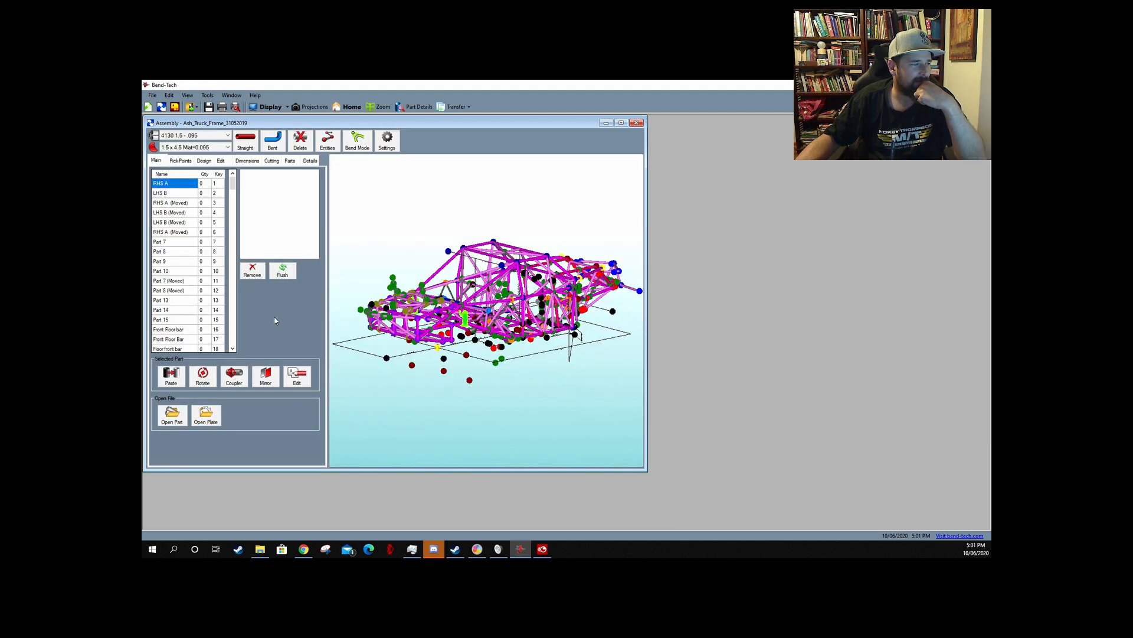
click(621, 123)
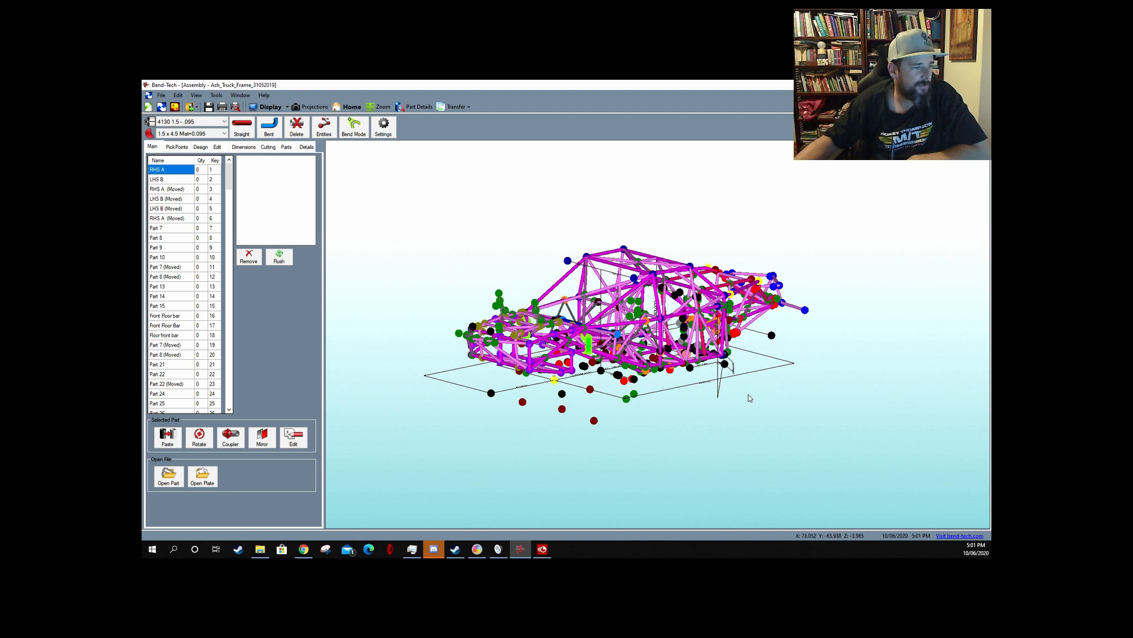
click(265, 108)
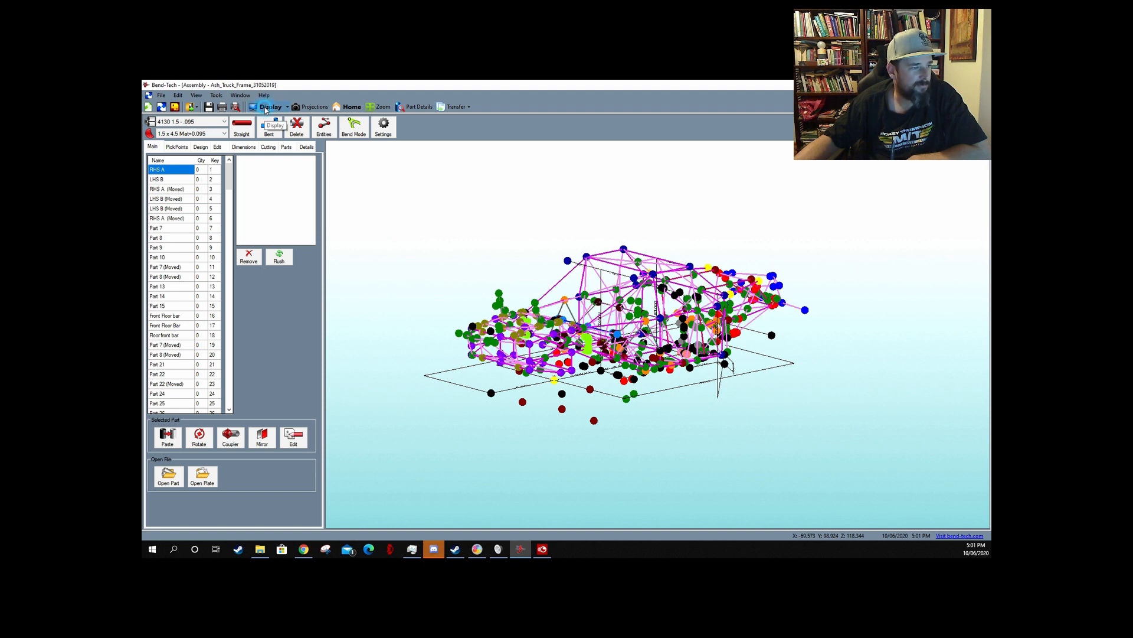
click(265, 108)
click(265, 109)
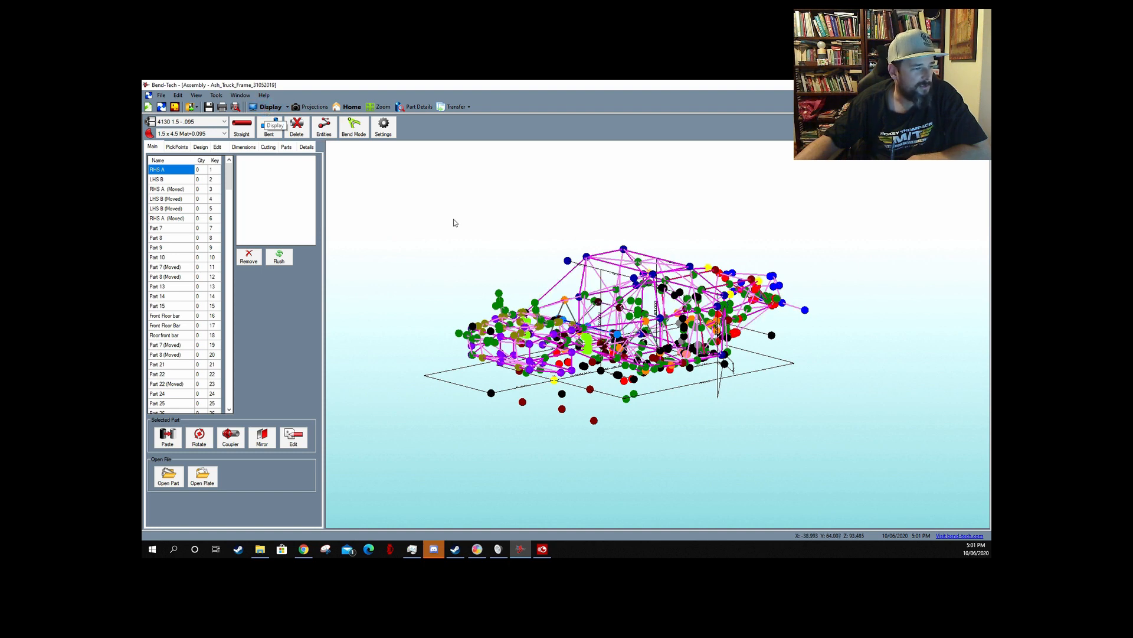
- Examine the truck frame's lines, colored points and dimensions both up close and as a whole
scroll(664, 359, down, 3)
scroll(664, 359, up, 8)
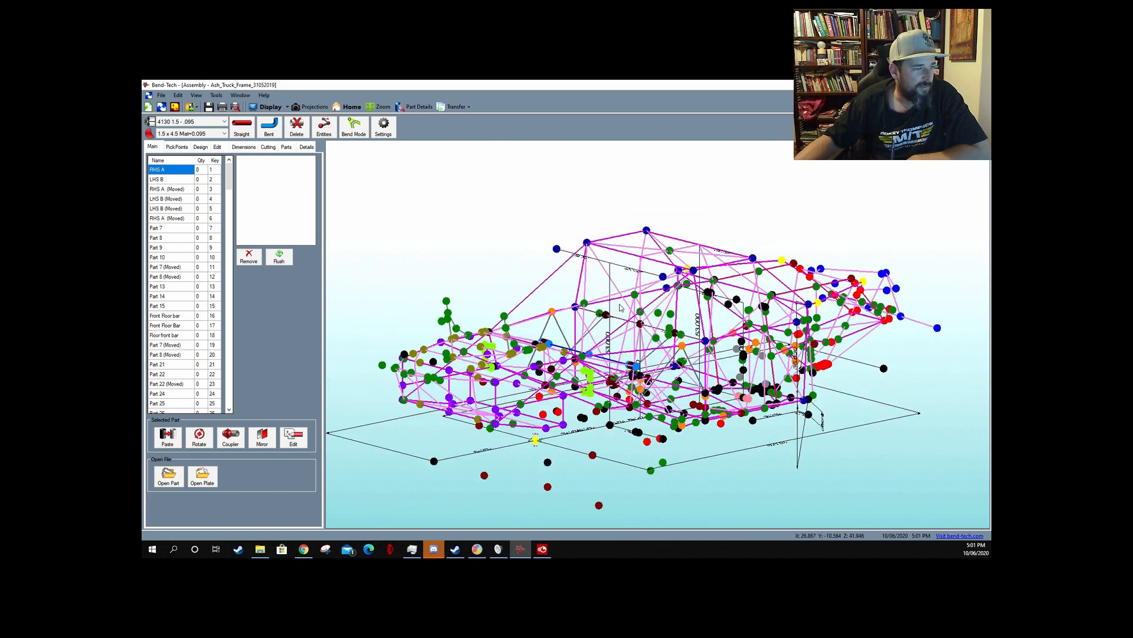
scroll(628, 335, up, 4)
scroll(590, 337, down, 6)
scroll(549, 340, up, 4)
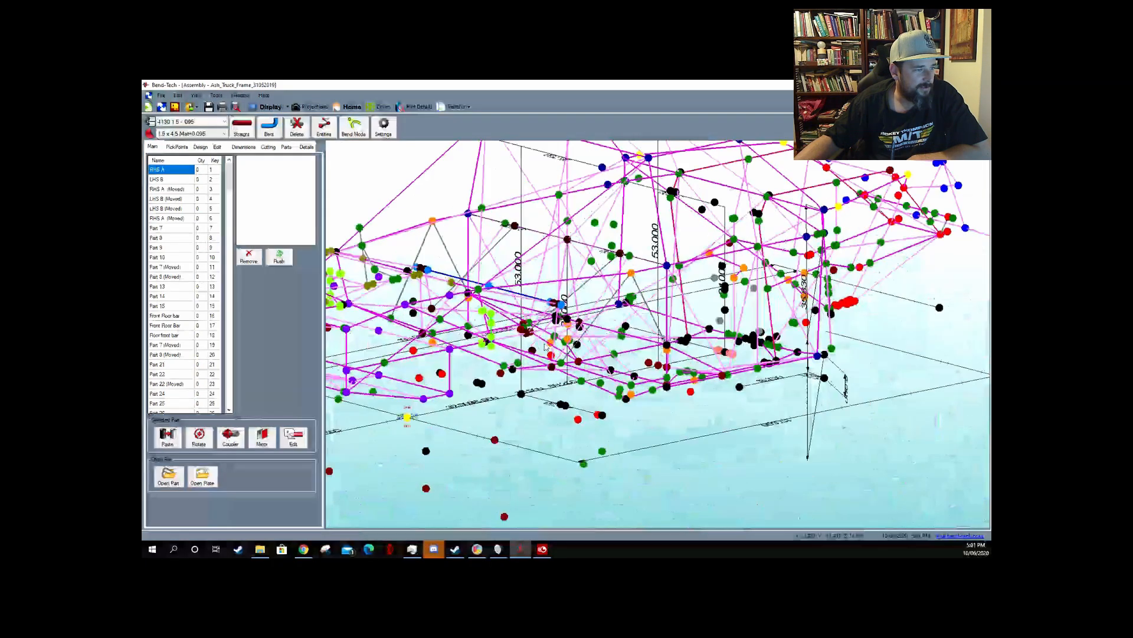
scroll(674, 217, up, 3)
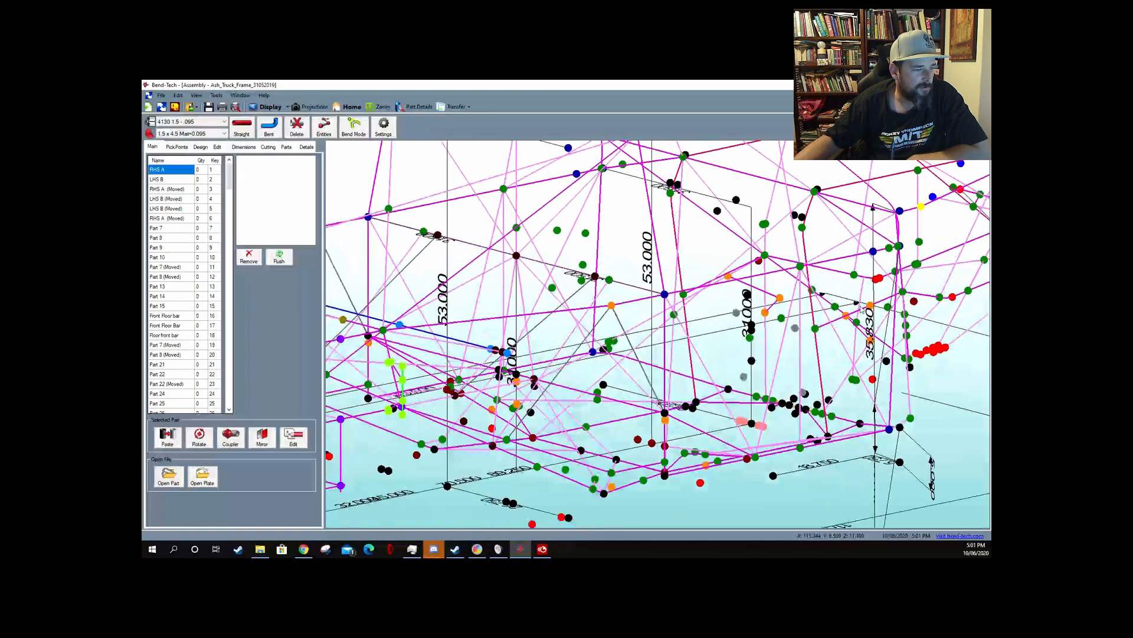
scroll(888, 327, down, 5)
scroll(640, 347, up, 5)
scroll(641, 347, down, 5)
scroll(593, 213, up, 5)
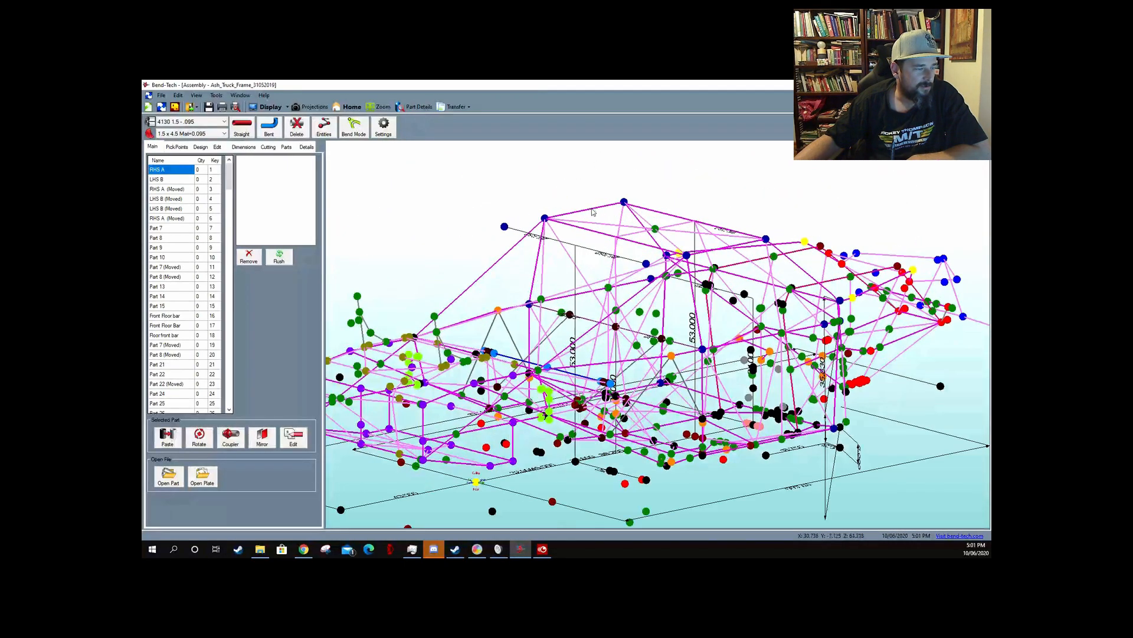
scroll(743, 320, down, 3)
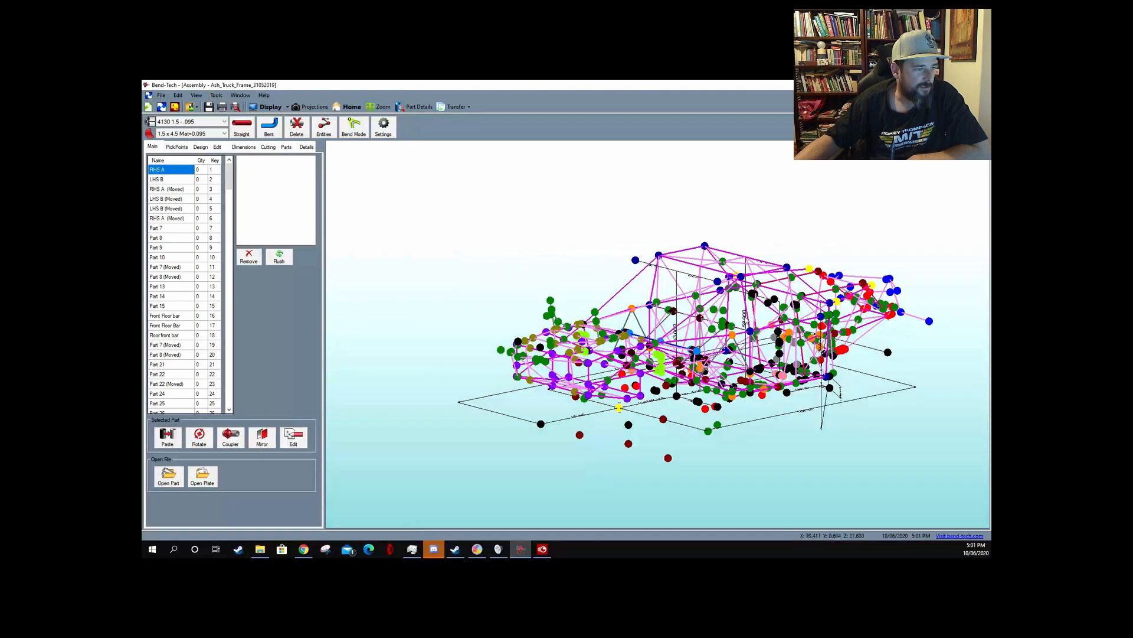
scroll(744, 320, up, 3)
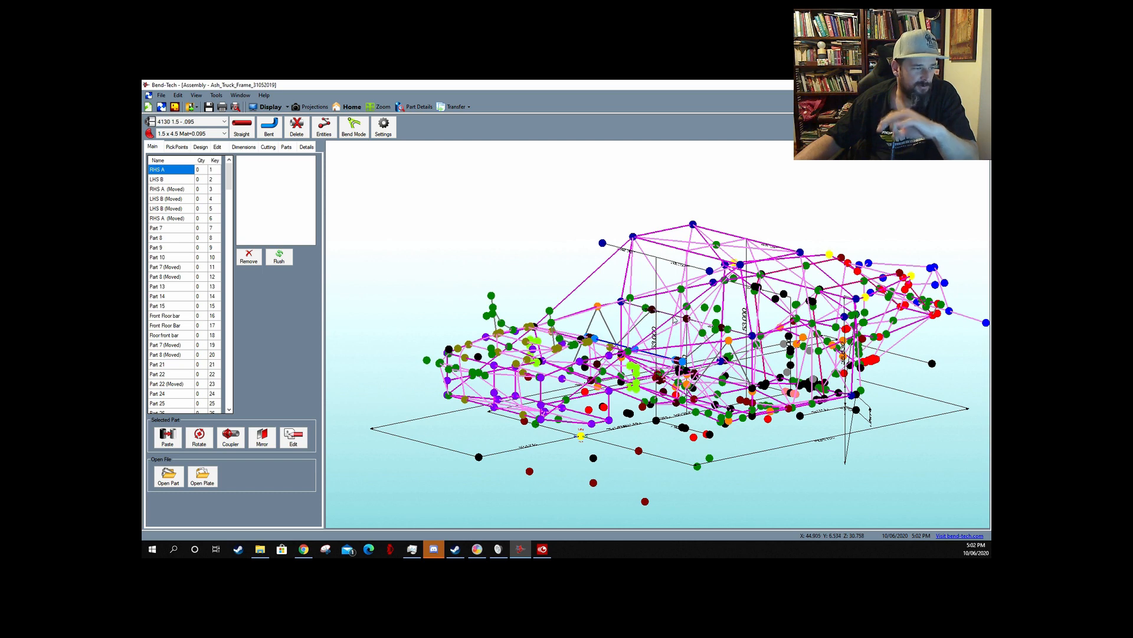
- Preview the whole truck frame with solid tubes instead of thin lines
scroll(674, 322, down, 4)
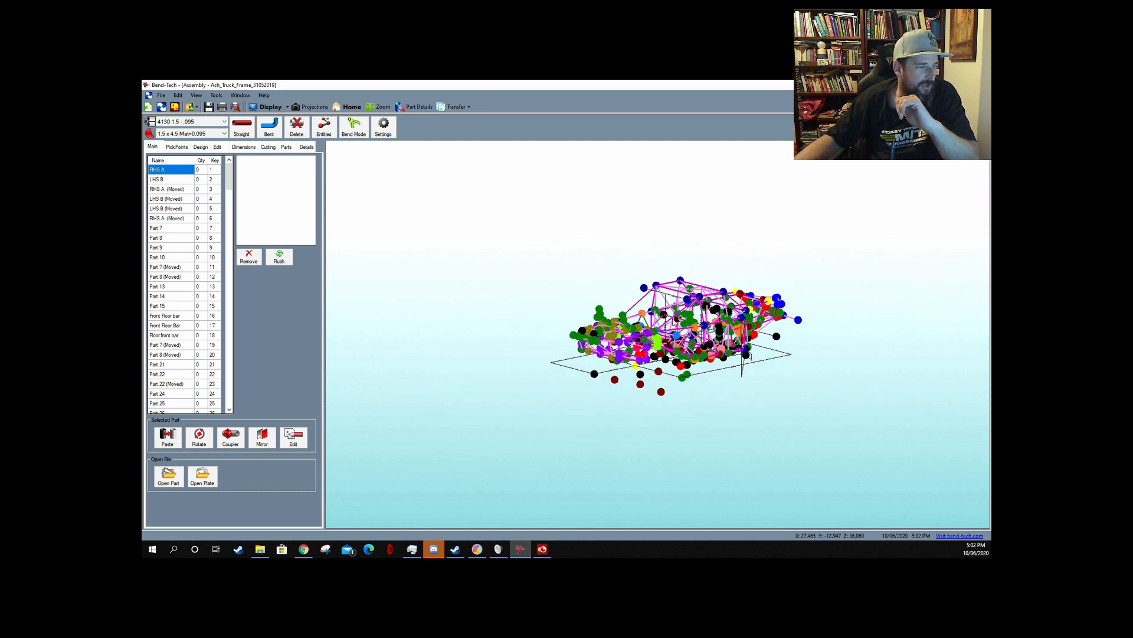
scroll(714, 369, up, 3)
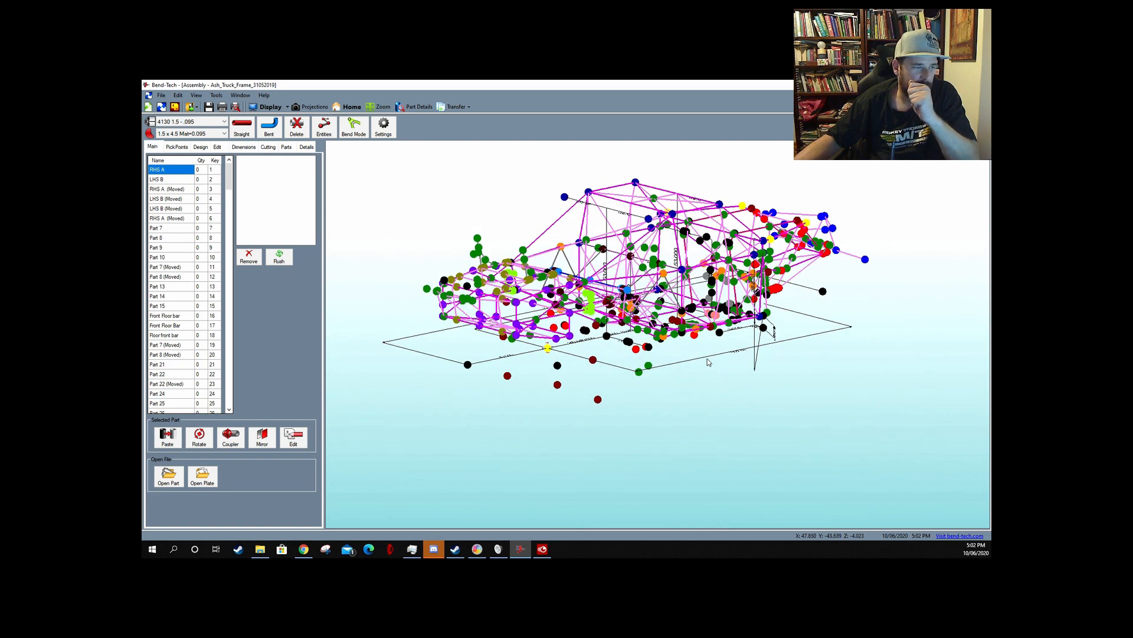
scroll(701, 354, down, 3)
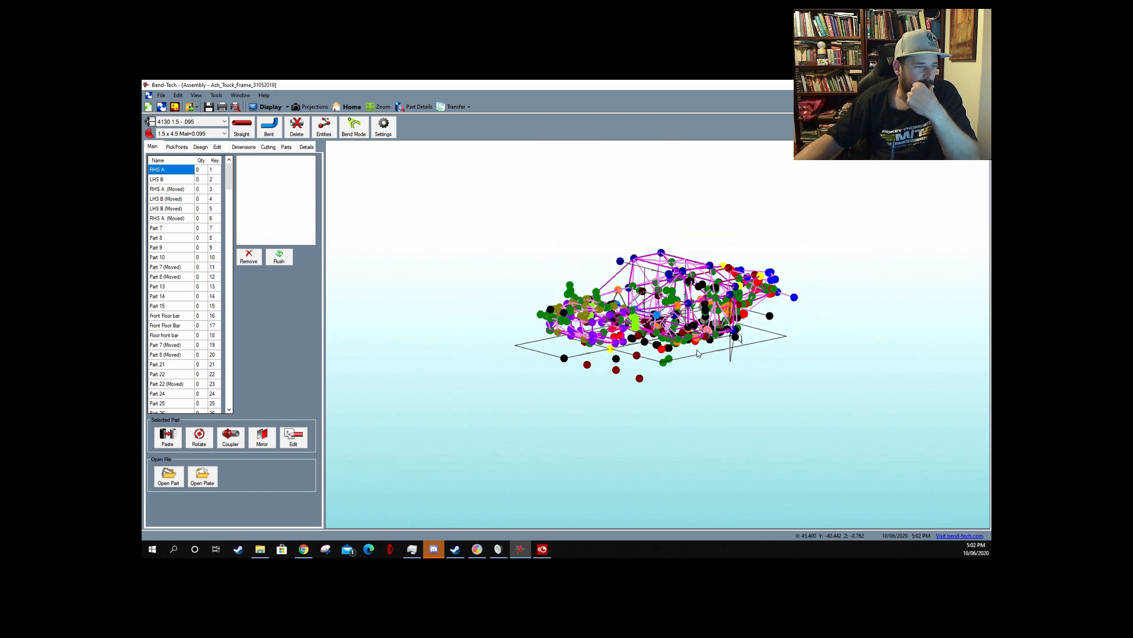
scroll(685, 272, up, 3)
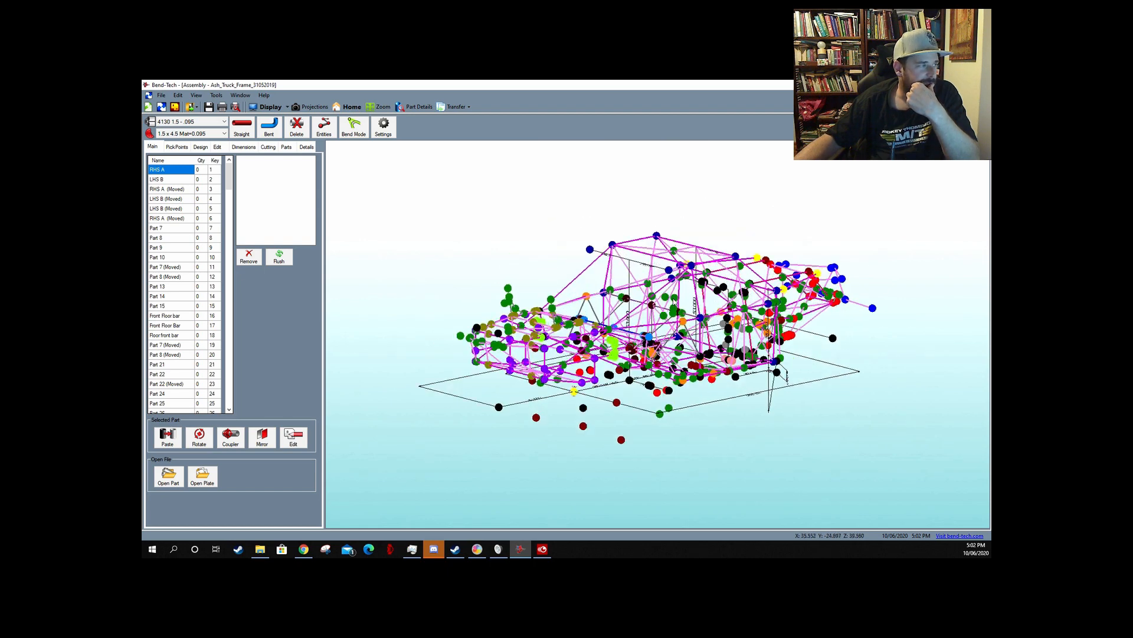
click(270, 108)
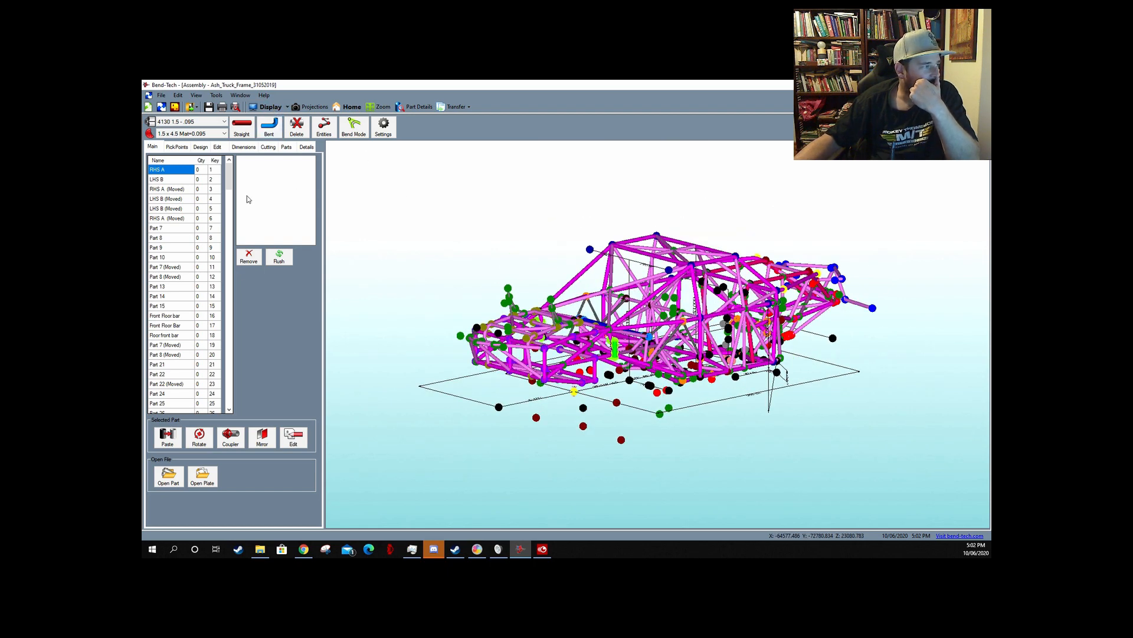
- Hide all user PickPoints in the truck frame assembly and accept the confirmation
click(180, 150)
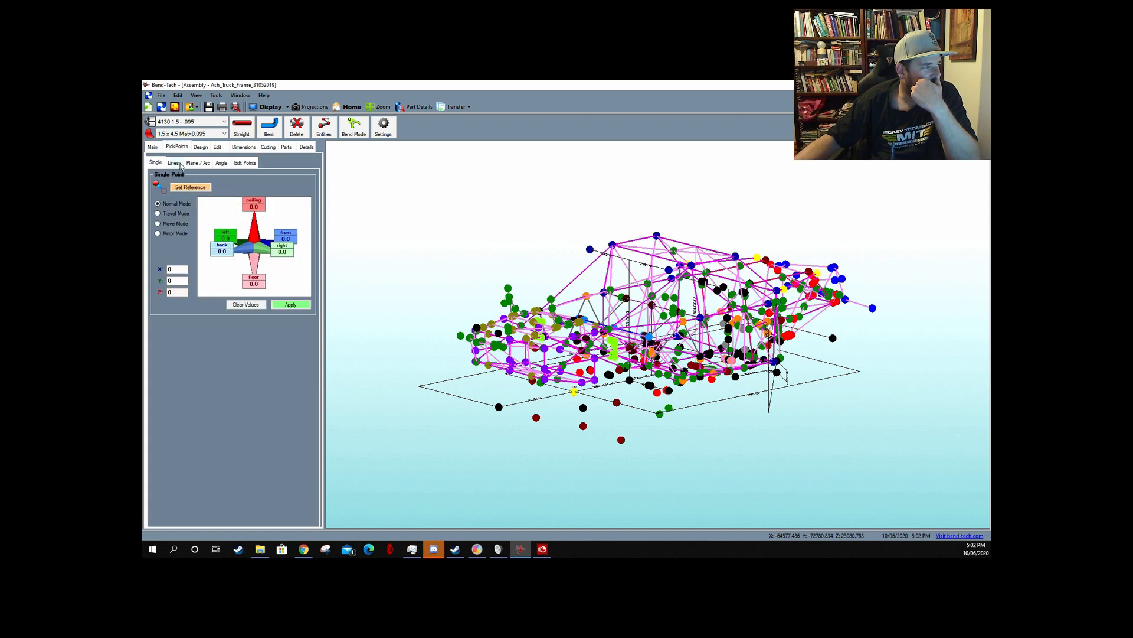
click(244, 163)
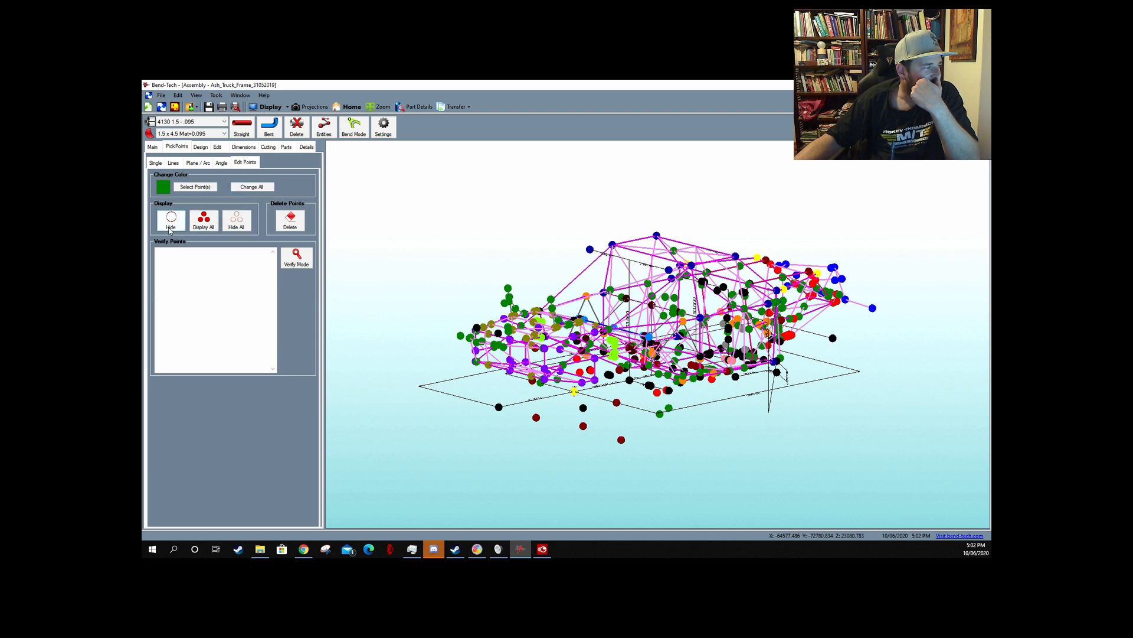
click(244, 224)
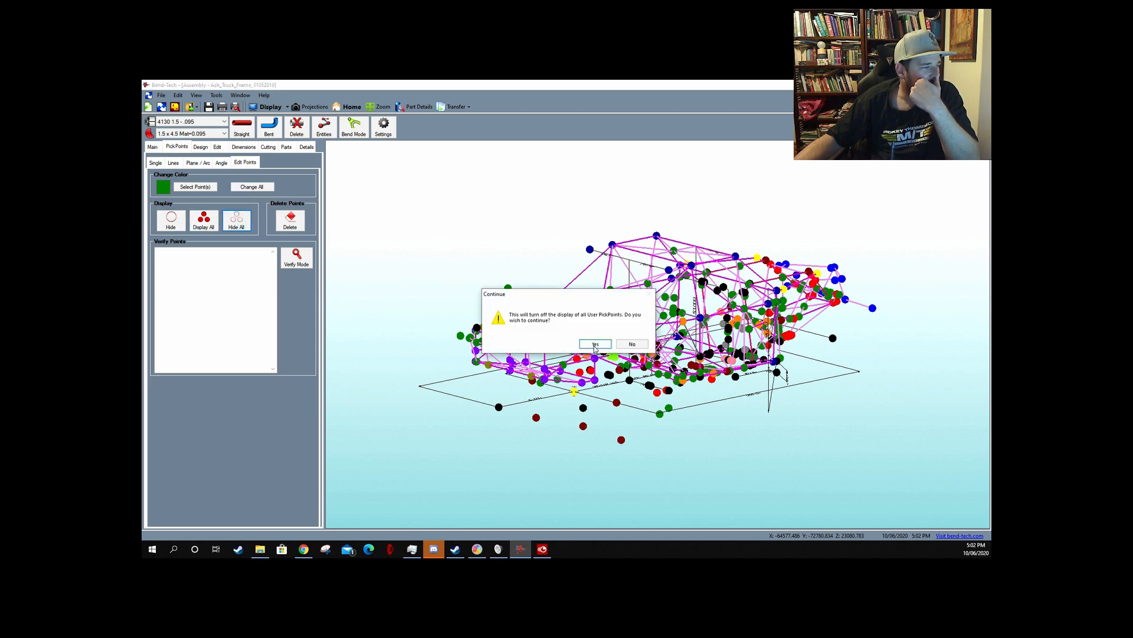
click(595, 345)
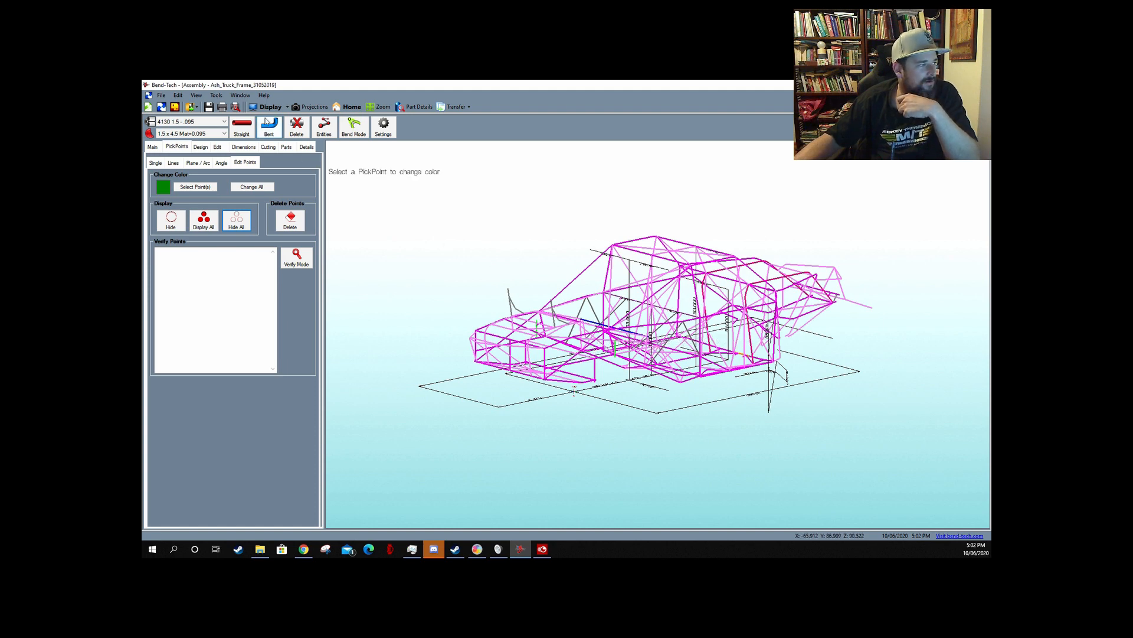
- Switch the truck frame from the thin line display to solid tubes
click(271, 110)
click(270, 110)
click(270, 110)
click(270, 110)
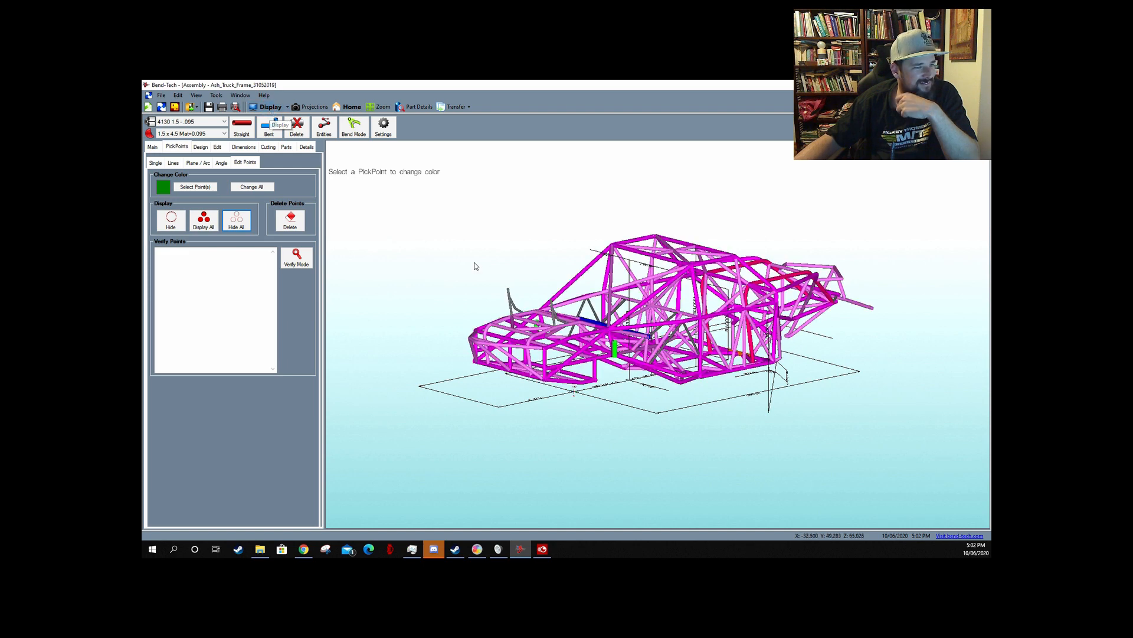
- Examine the solid tube frame in a three-quarter view, both as a whole and closer up around the cab
scroll(751, 411, up, 2)
scroll(797, 417, down, 3)
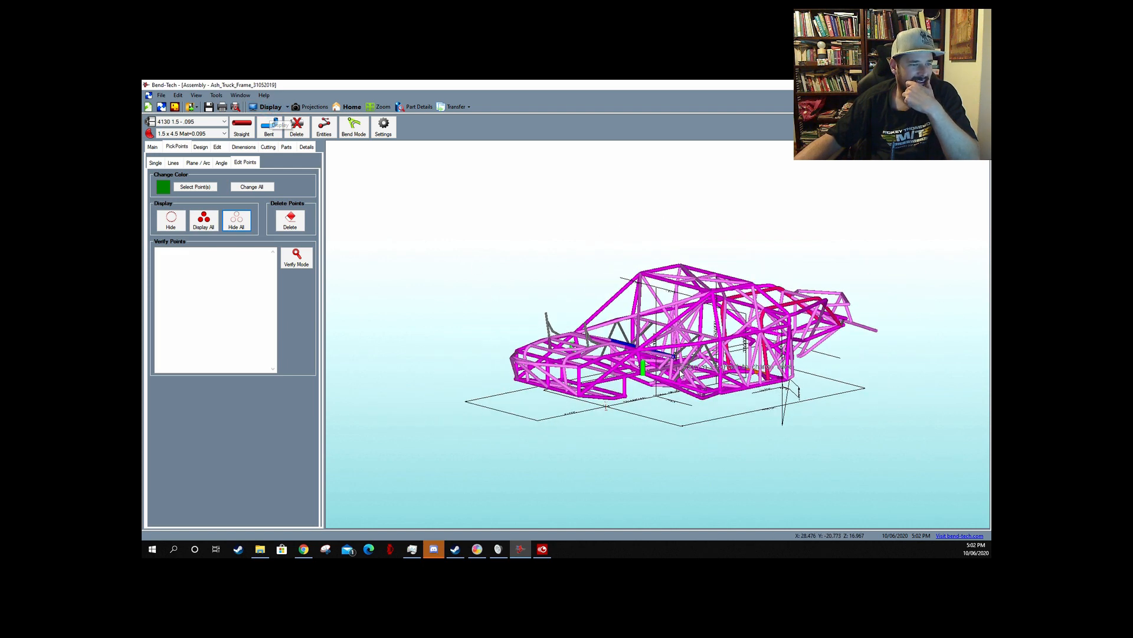
drag(802, 412, 774, 389)
scroll(774, 389, up, 5)
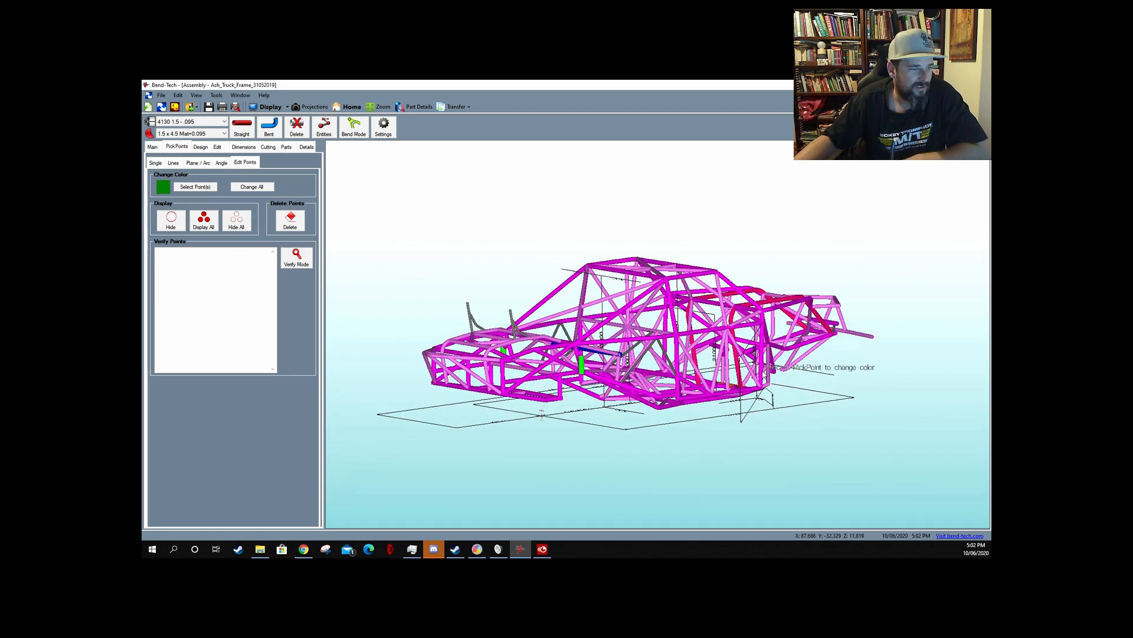
scroll(757, 411, down, 2)
mouse_move(772, 409)
mouse_down()
mouse_move(801, 455)
mouse_move(817, 455)
mouse_move(779, 504)
mouse_move(682, 463)
mouse_move(679, 415)
mouse_move(717, 415)
mouse_move(621, 398)
mouse_move(771, 425)
mouse_move(770, 409)
mouse_up()
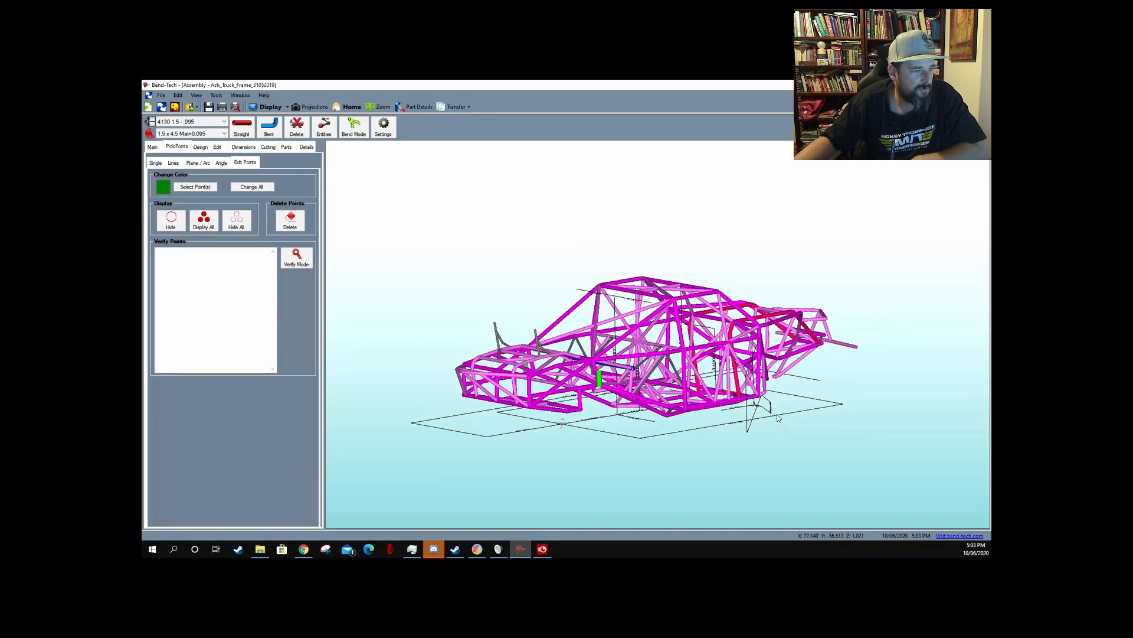
scroll(590, 402, up, 4)
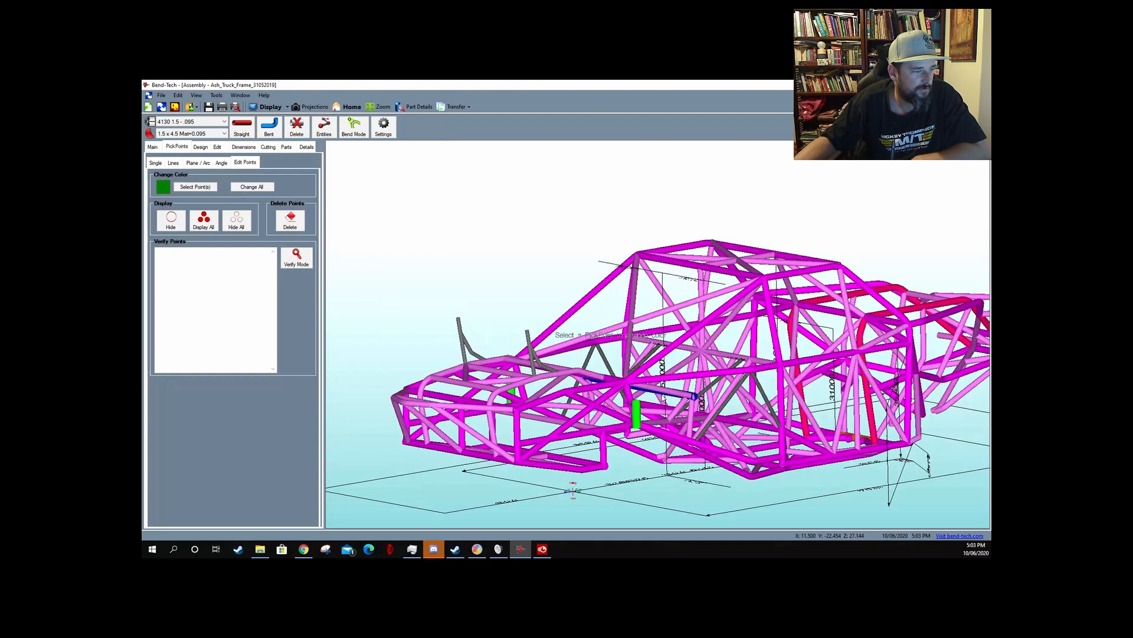
scroll(649, 381, down, 3)
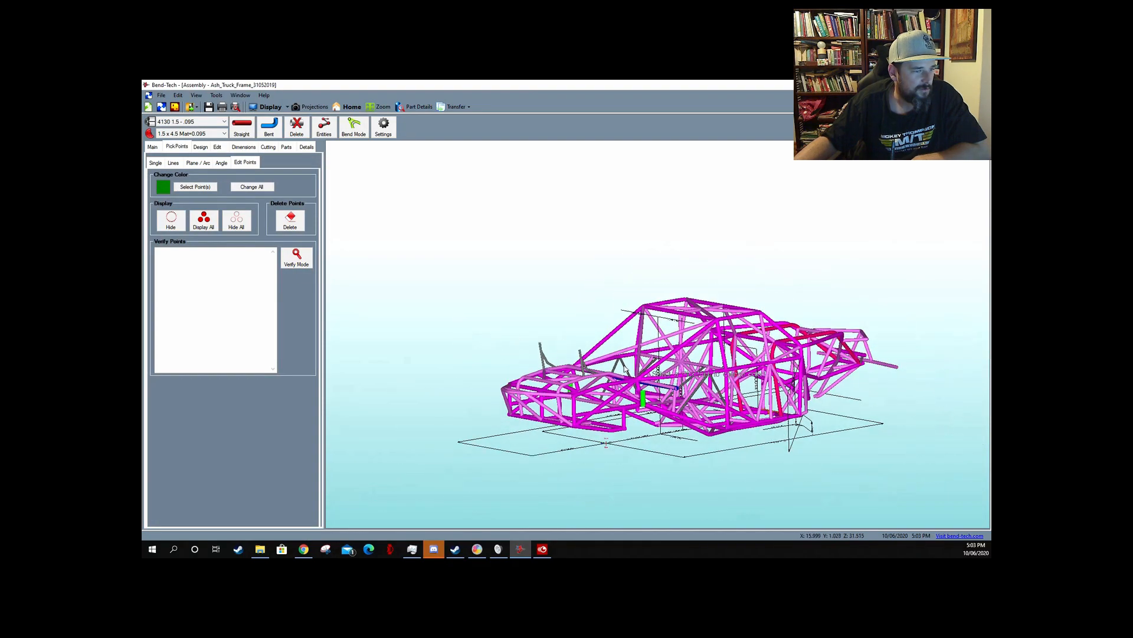
- Examine the frame from its opposite side, including the cab tubes and the red bent tubes at the rear
drag(655, 379, 875, 360)
scroll(864, 369, down, 4)
scroll(655, 365, up, 3)
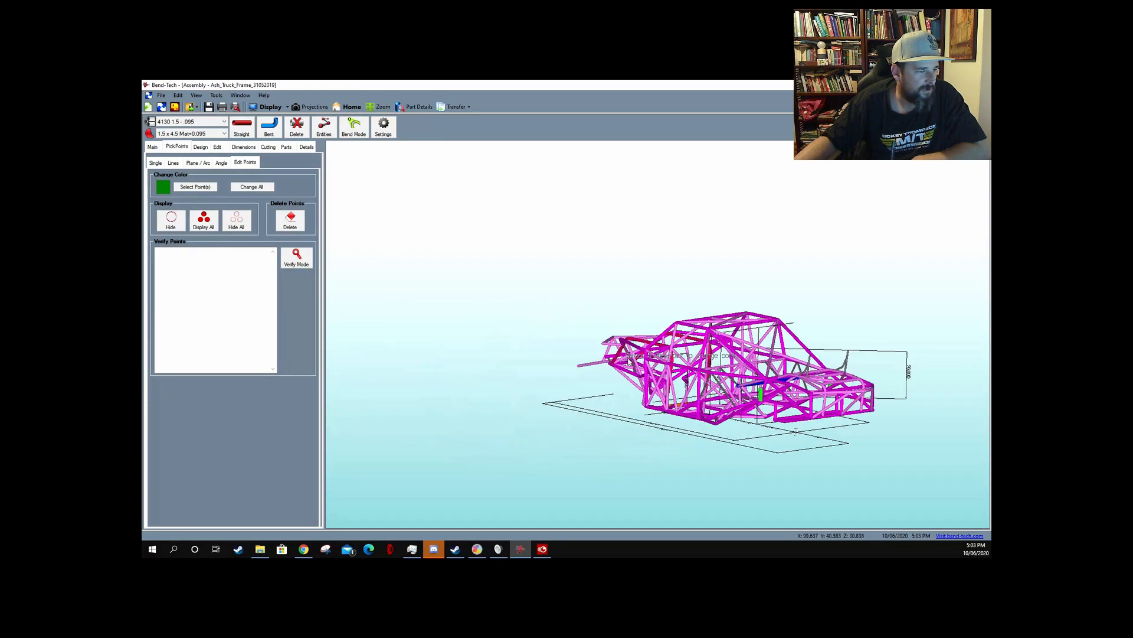
scroll(768, 356, up, 6)
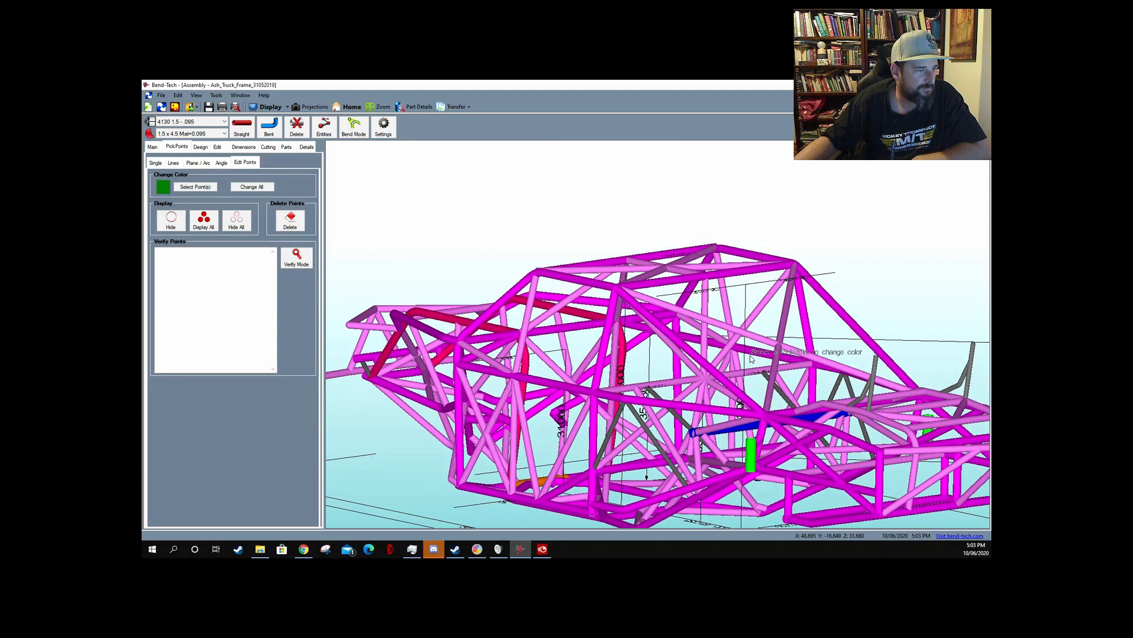
scroll(751, 359, down, 5)
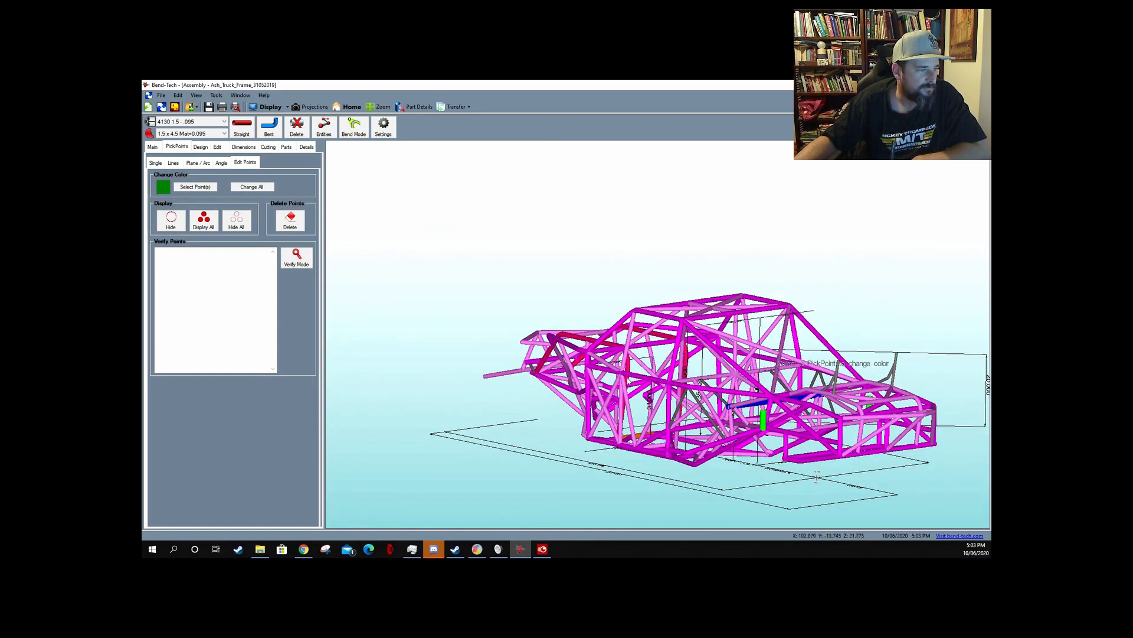
scroll(583, 371, up, 7)
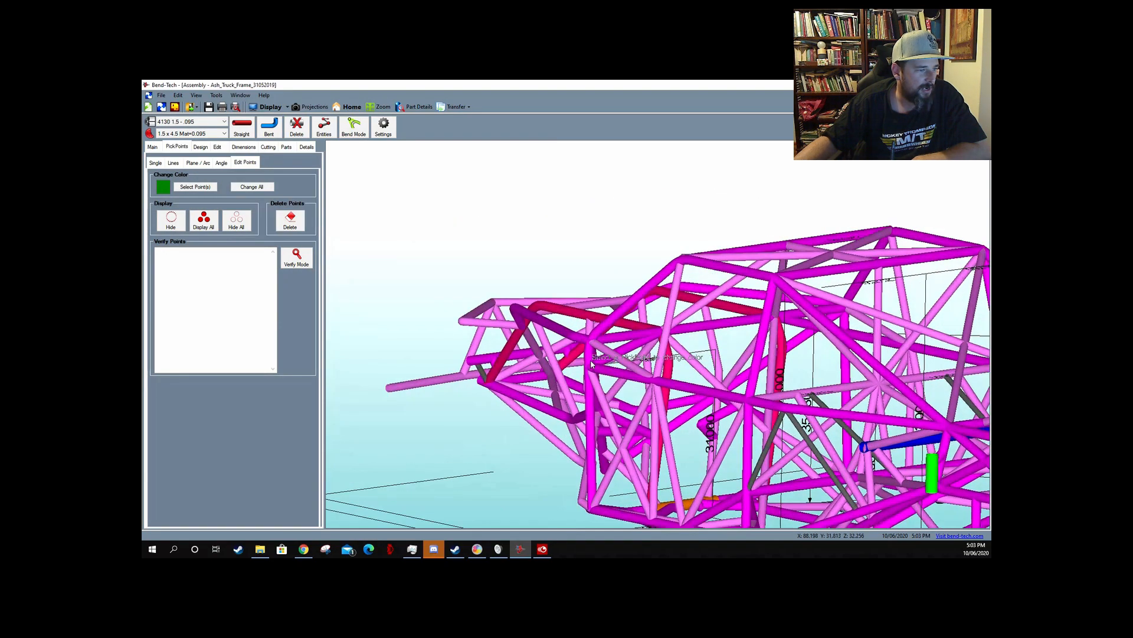
middle_drag(616, 376, 774, 384)
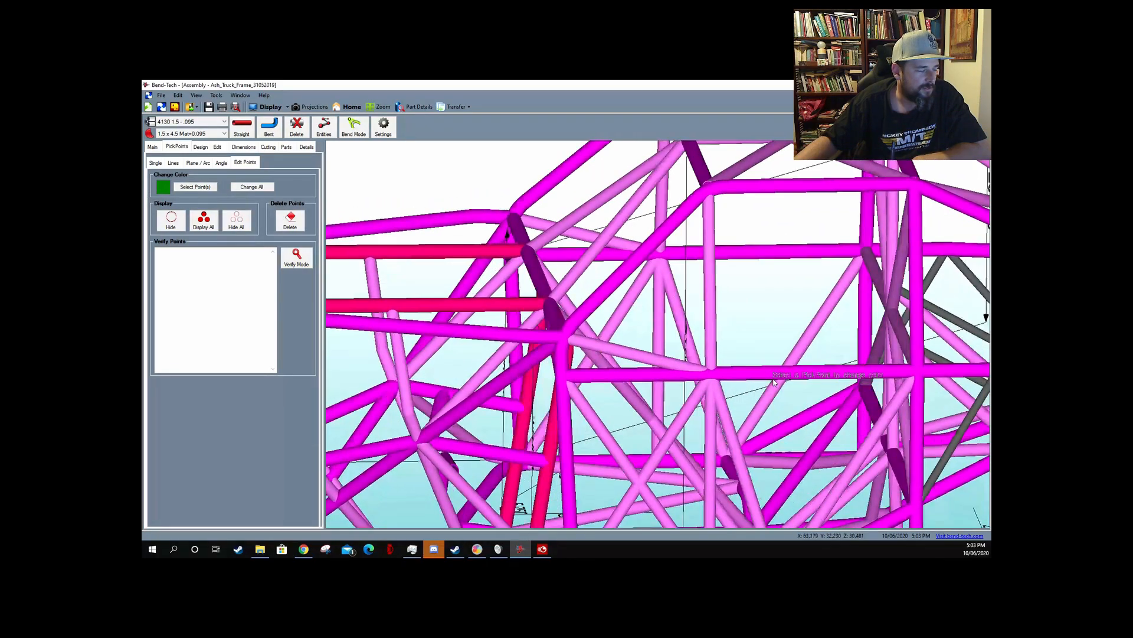
scroll(775, 383, down, 3)
scroll(775, 383, down, 5)
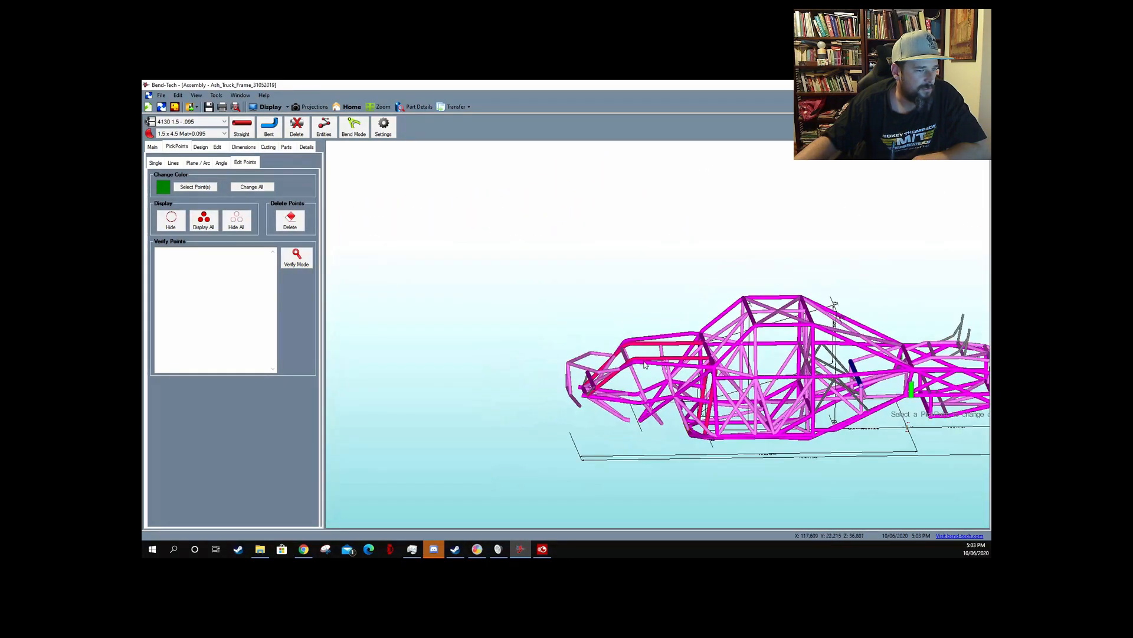
- Examine the complete frame in side profile, from the rear section through the cab to the front end
scroll(824, 400, down, 1)
scroll(827, 400, up, 5)
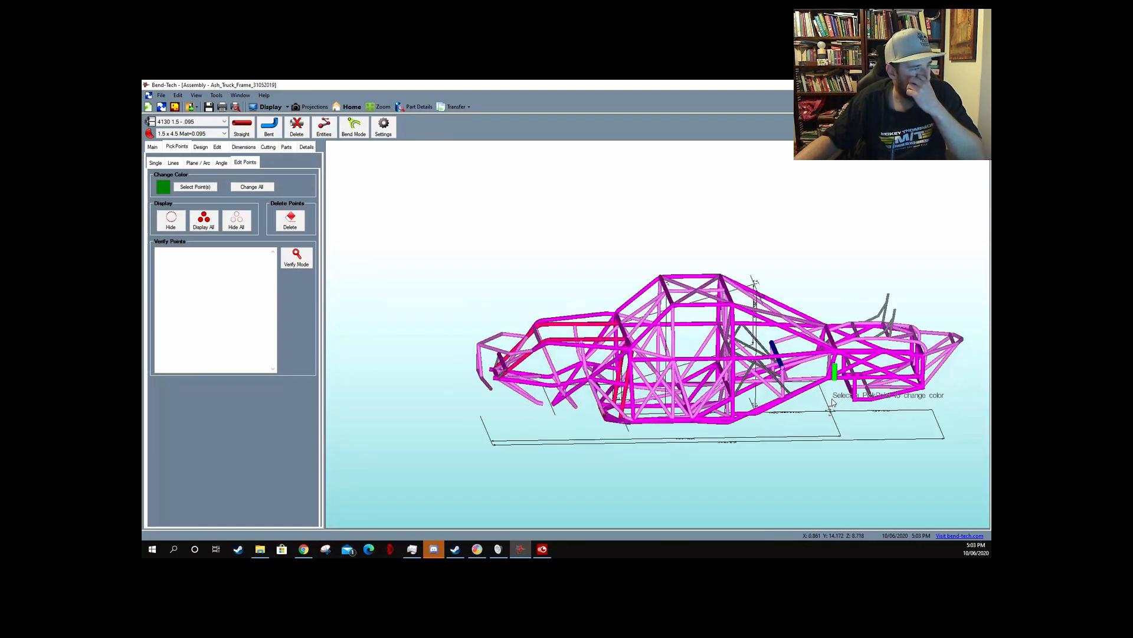
scroll(444, 312, down, 4)
scroll(709, 366, up, 3)
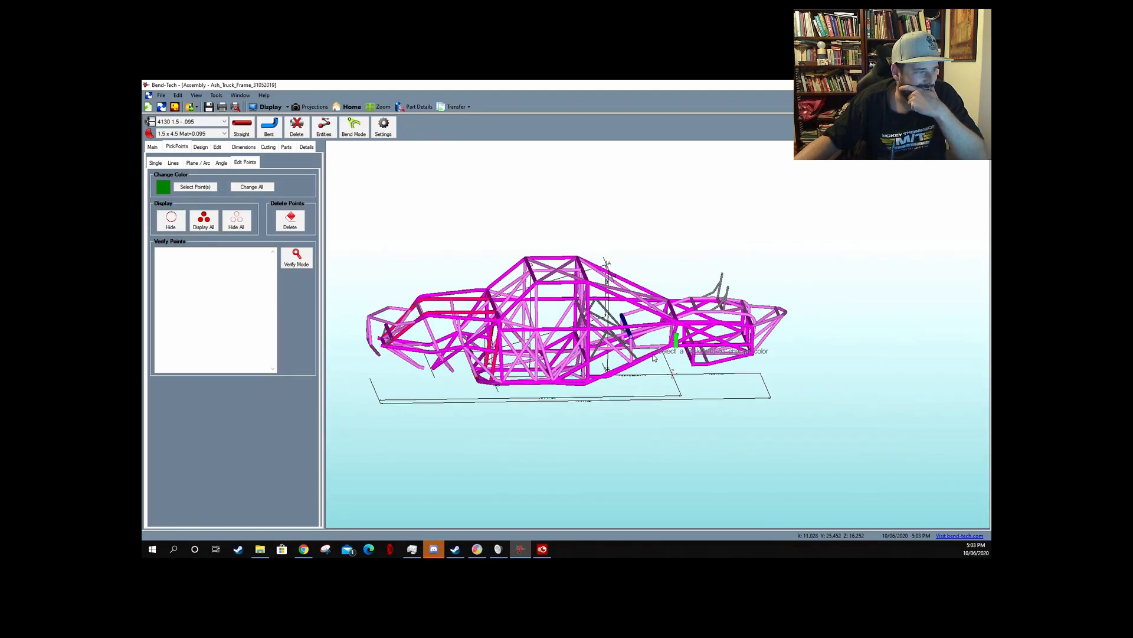
scroll(579, 343, down, 3)
scroll(718, 372, up, 3)
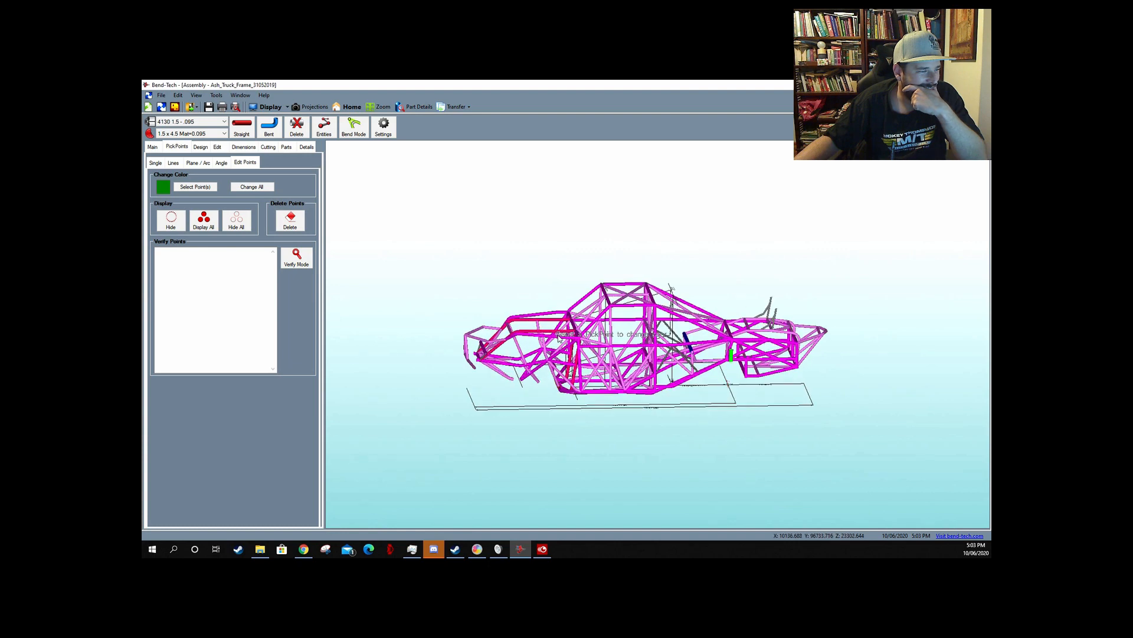
scroll(718, 373, up, 1)
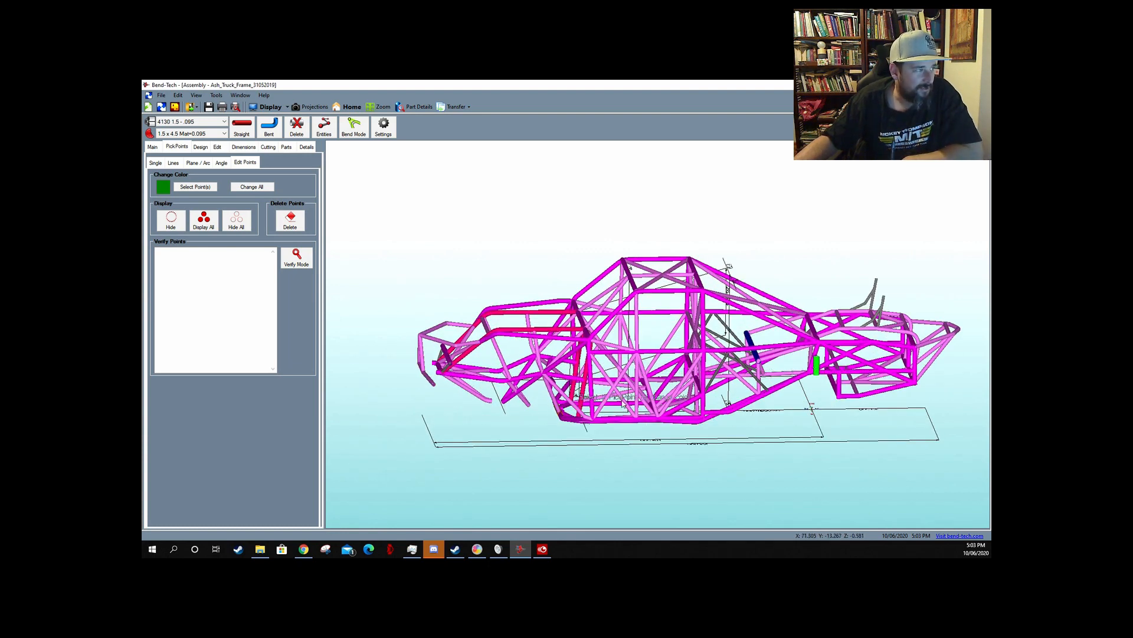
scroll(546, 350, down, 3)
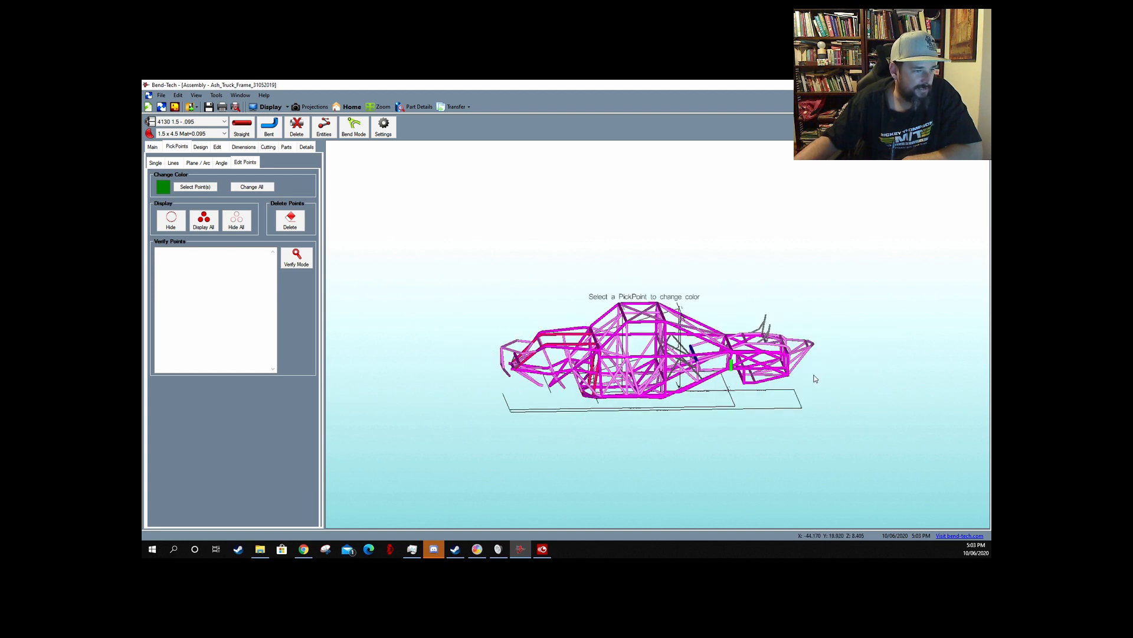
scroll(712, 421, up, 2)
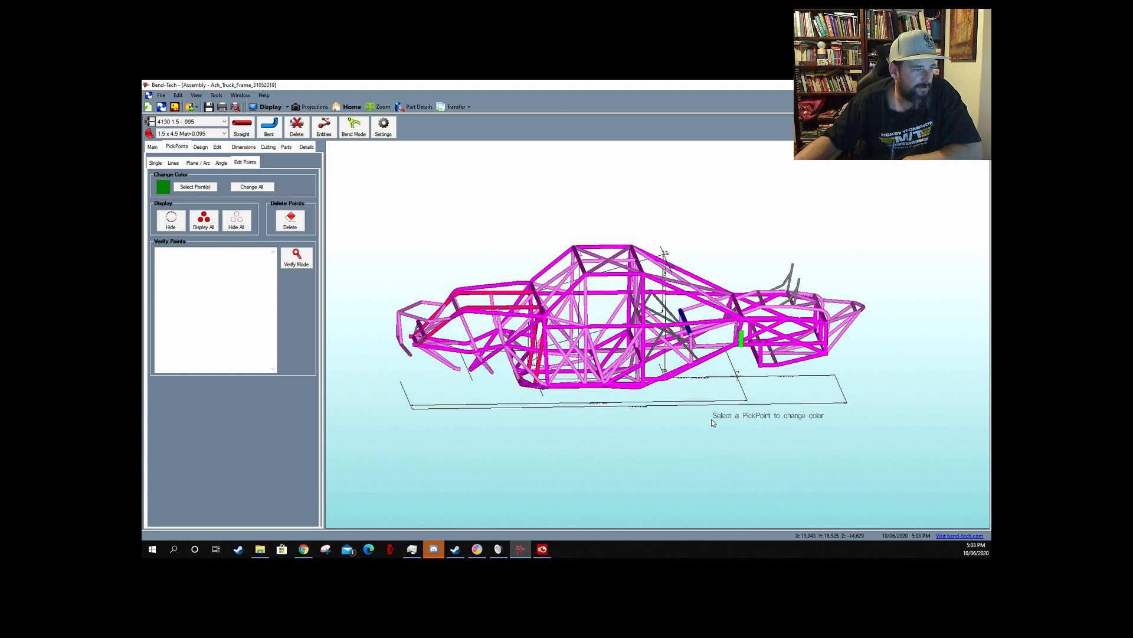
scroll(713, 421, down, 1)
scroll(345, 282, up, 3)
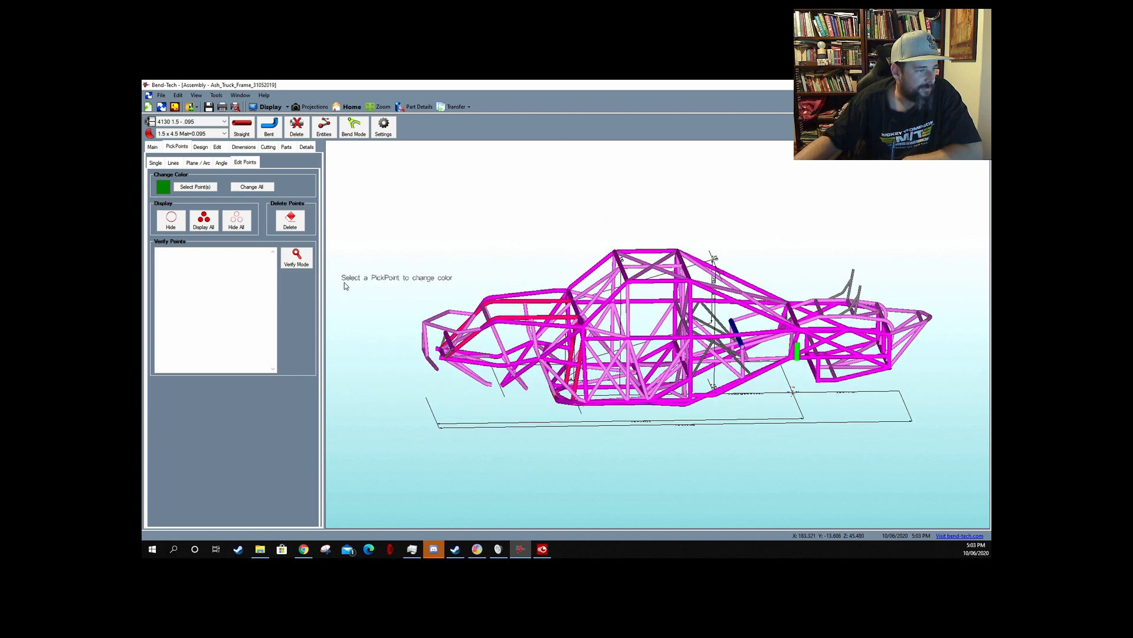
scroll(347, 279, down, 1)
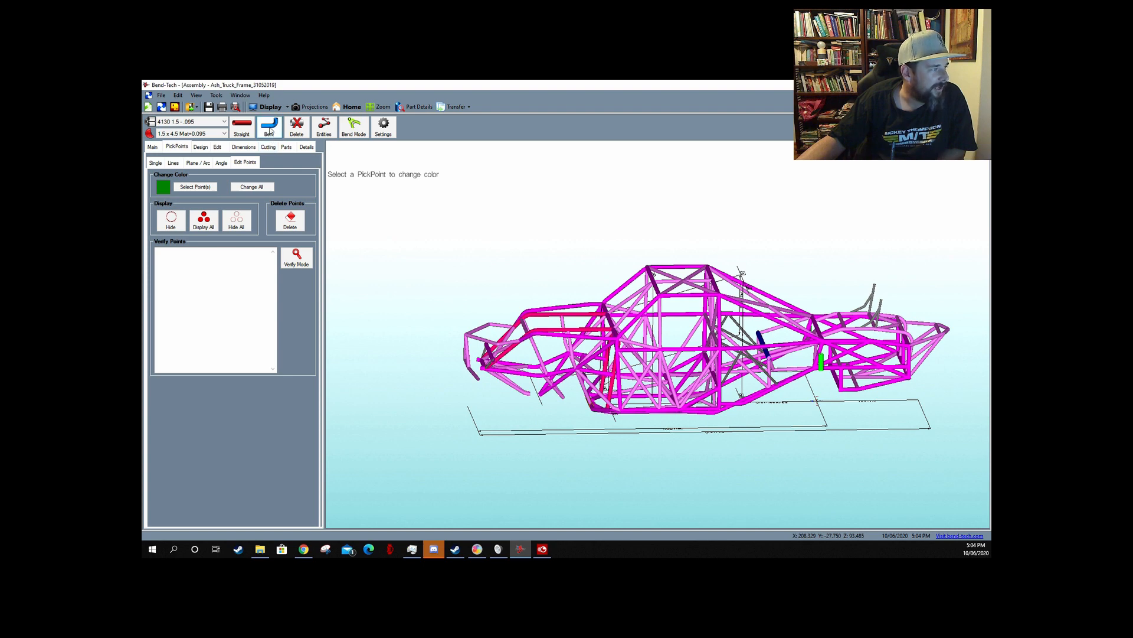
- Return the frame to the thin line display and show all user PickPoints again
click(268, 128)
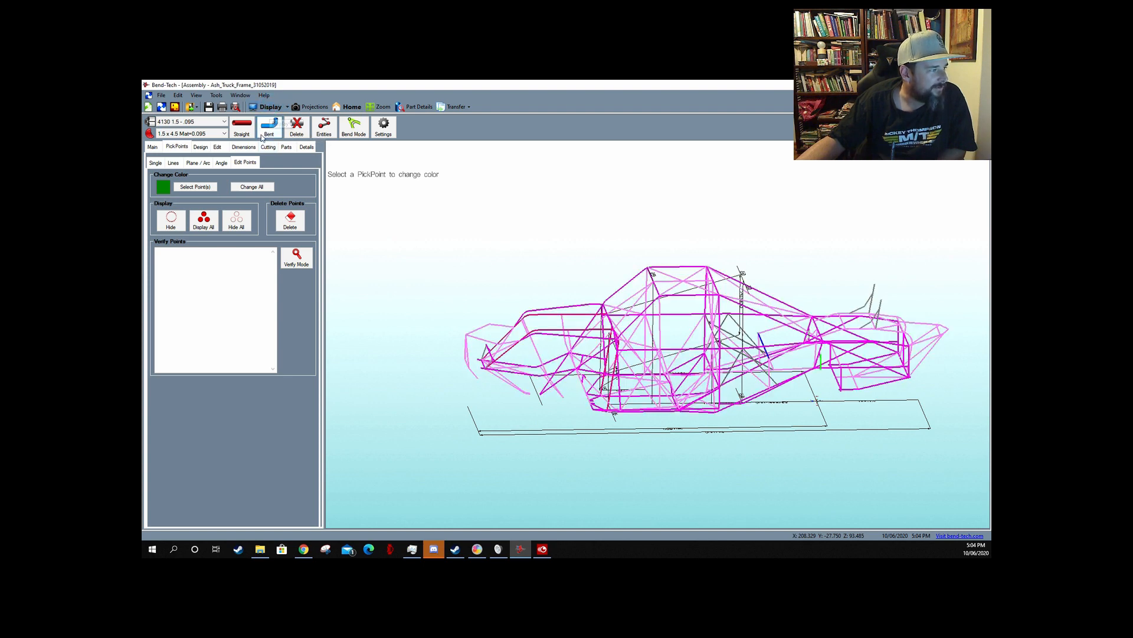
click(212, 226)
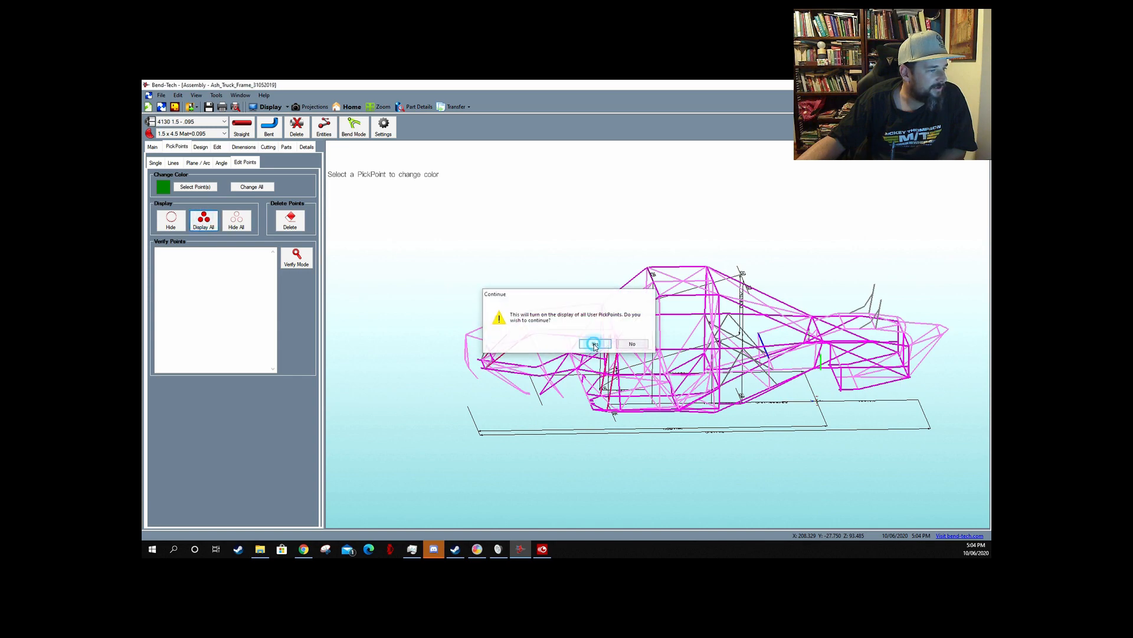
click(595, 343)
- Examine the colored PickPoints, construction lines and dimensions around the cab up close
scroll(670, 378, up, 3)
scroll(666, 371, up, 2)
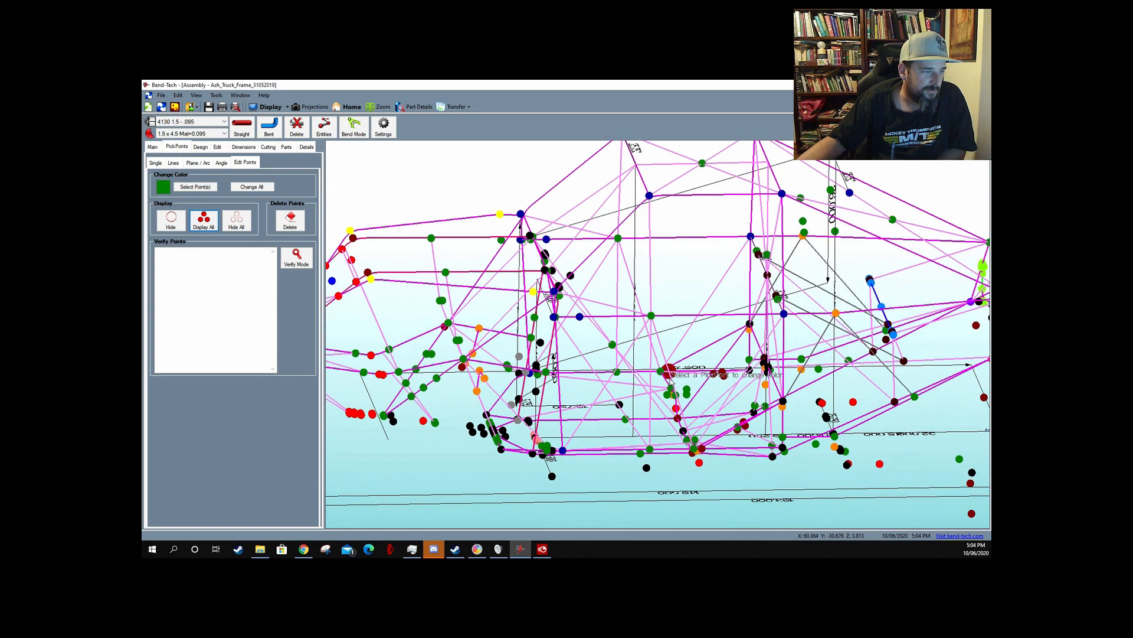
scroll(679, 375, down, 5)
scroll(700, 381, up, 2)
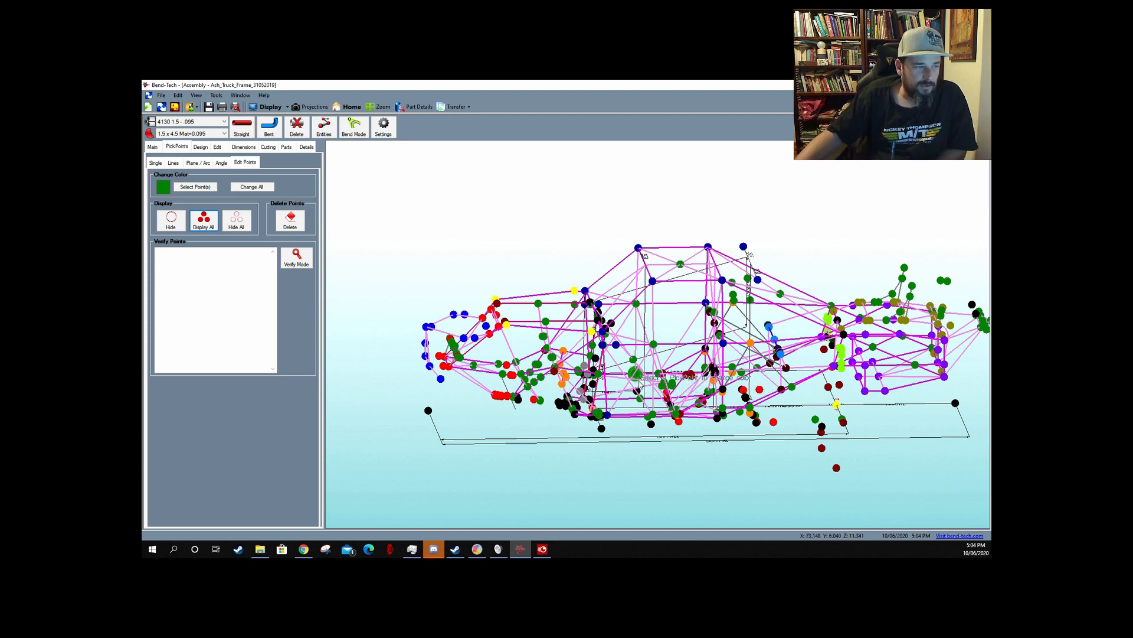
middle_drag(651, 372, 593, 355)
scroll(684, 347, up, 5)
scroll(682, 349, up, 4)
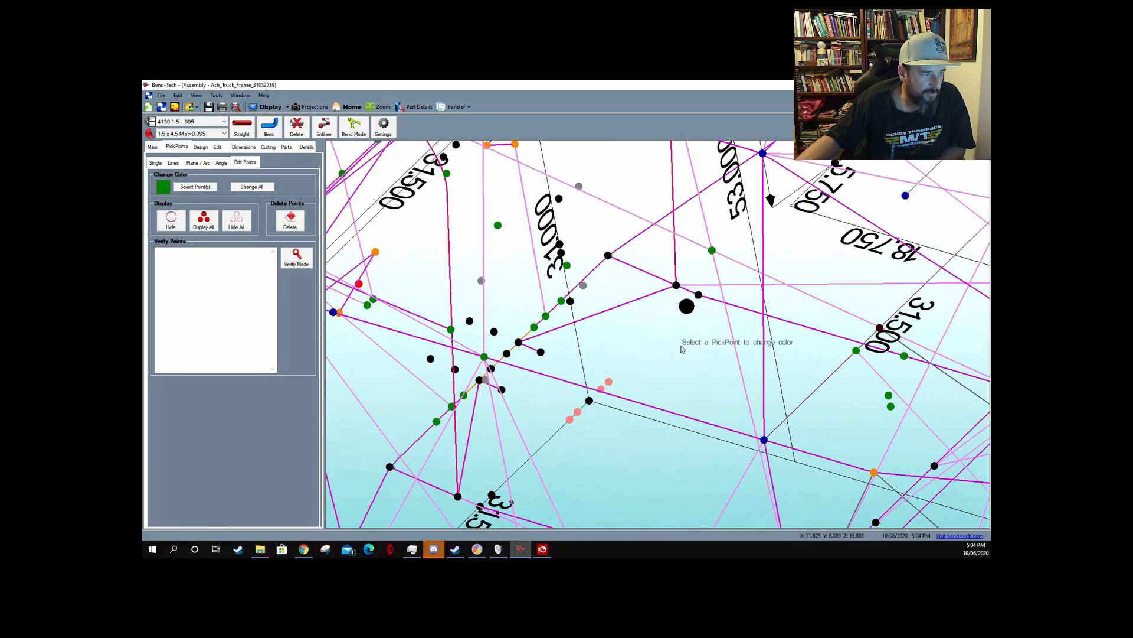
scroll(598, 279, up, 3)
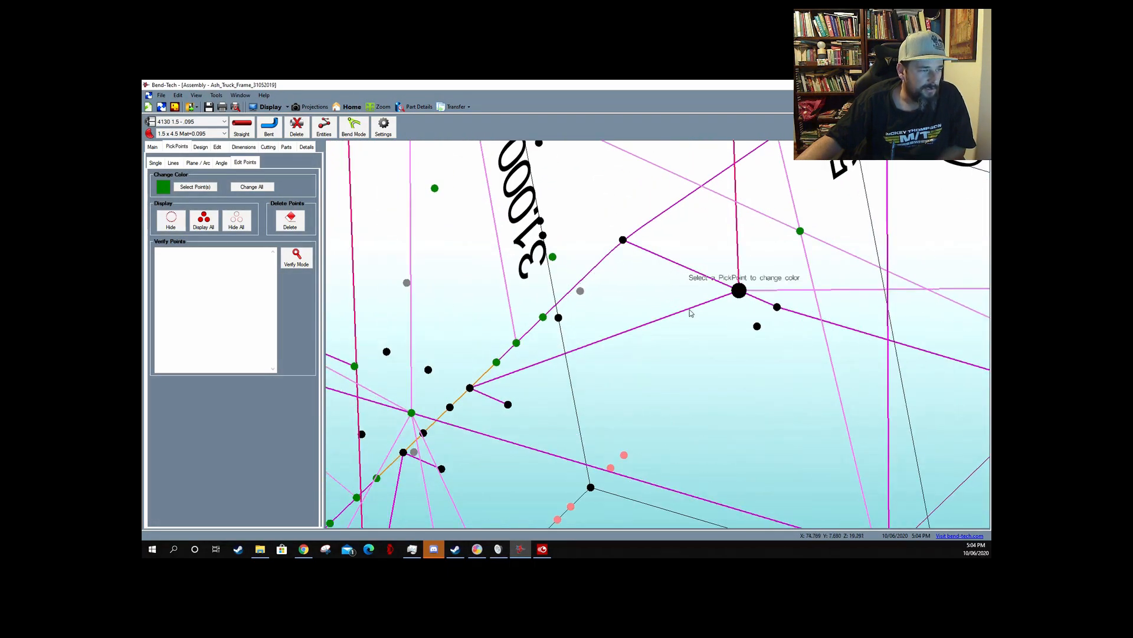
- Examine the PickPoints and line junctions around the cab, and switch the frame to the solid tube display
scroll(736, 351, down, 3)
scroll(726, 360, up, 3)
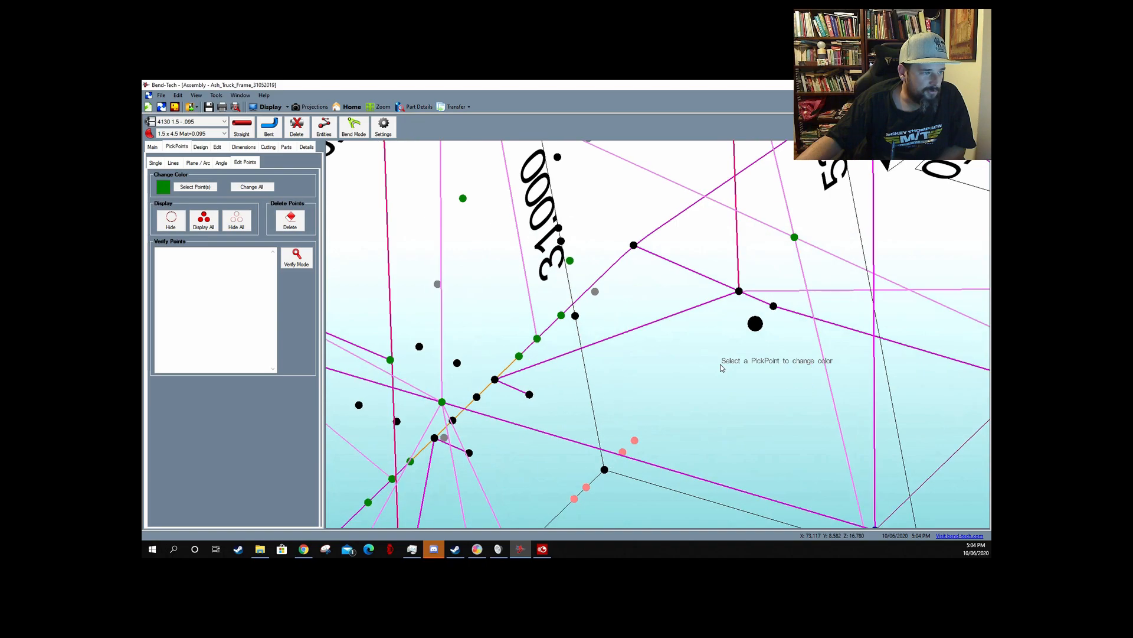
scroll(722, 363, down, 3)
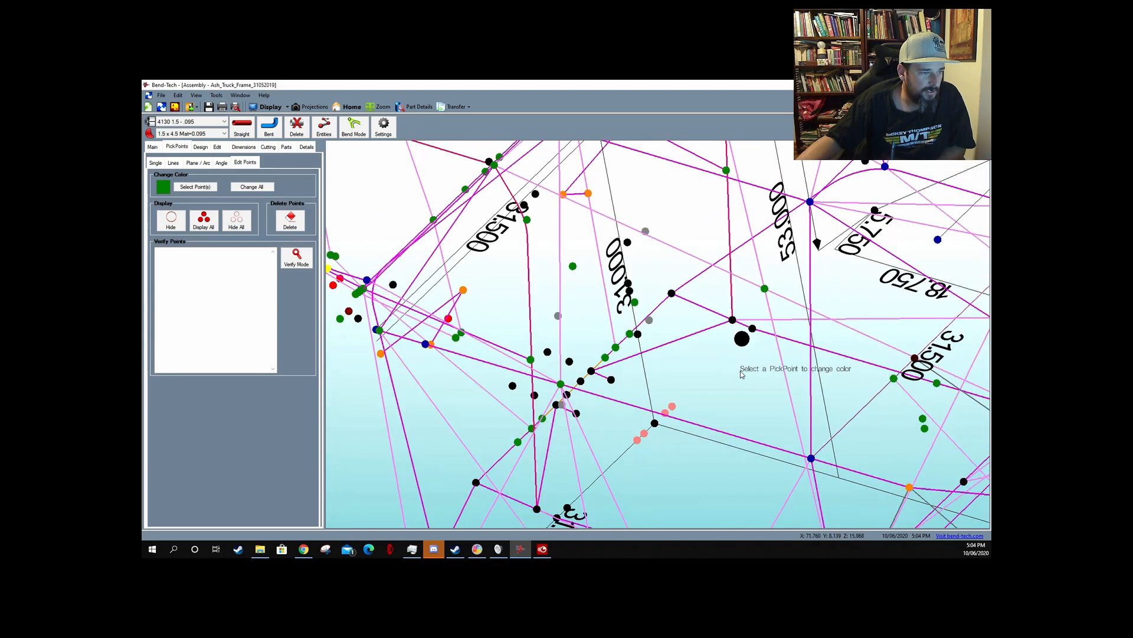
scroll(708, 383, up, 1)
middle_drag(709, 388, 735, 377)
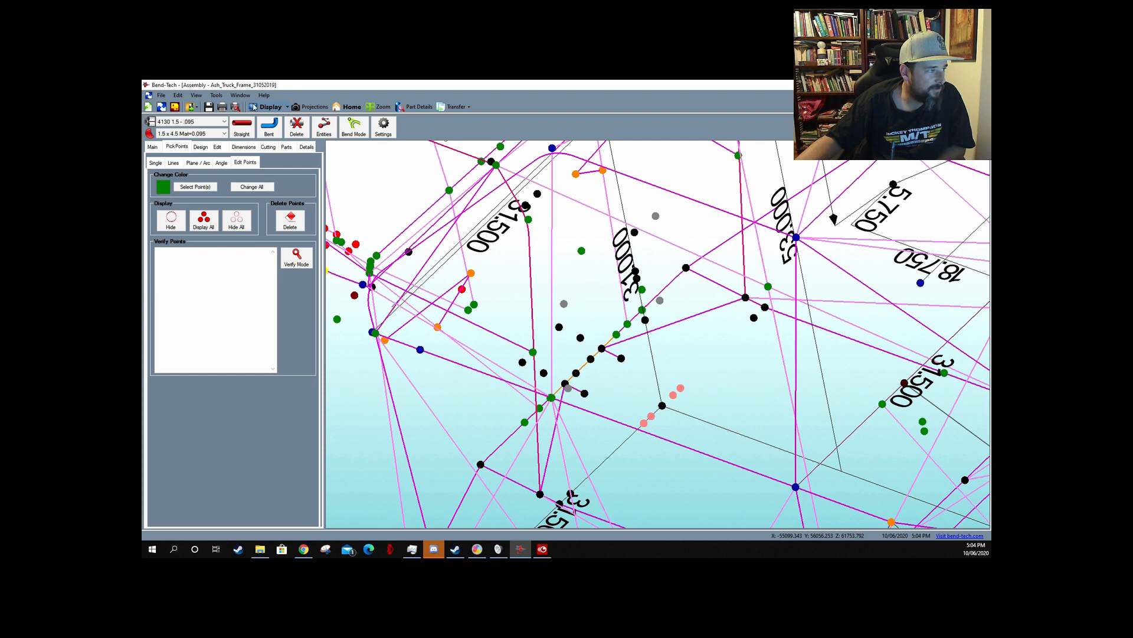
click(263, 107)
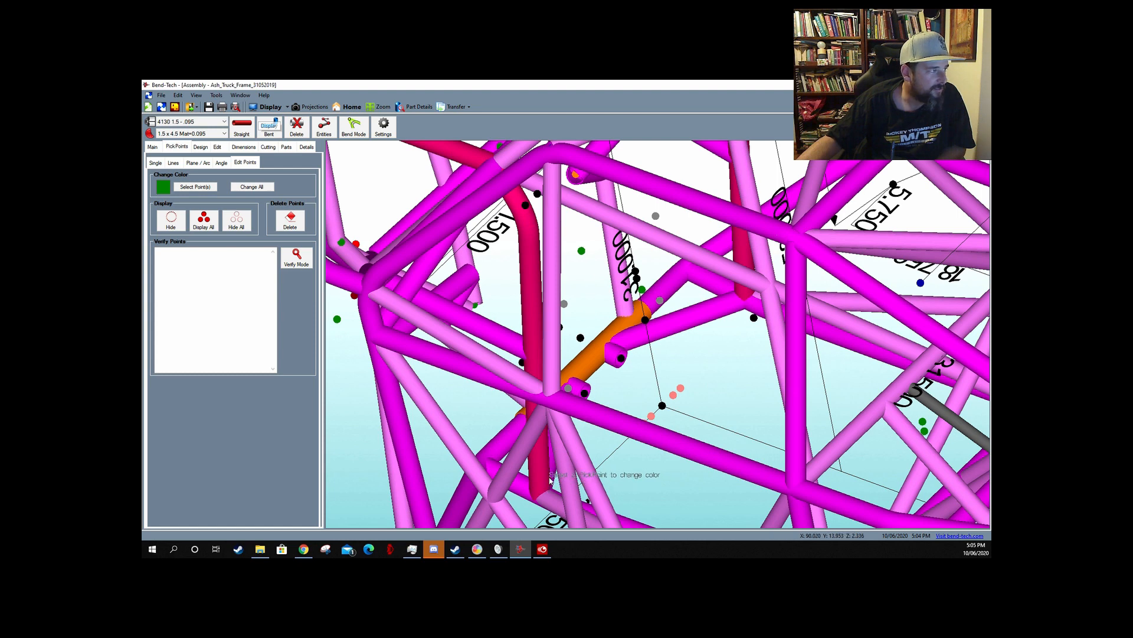
- Add a straight 4130 1.0 -.095 tube between the black PickPoints at the lower ends of the two red bent tubes
click(175, 123)
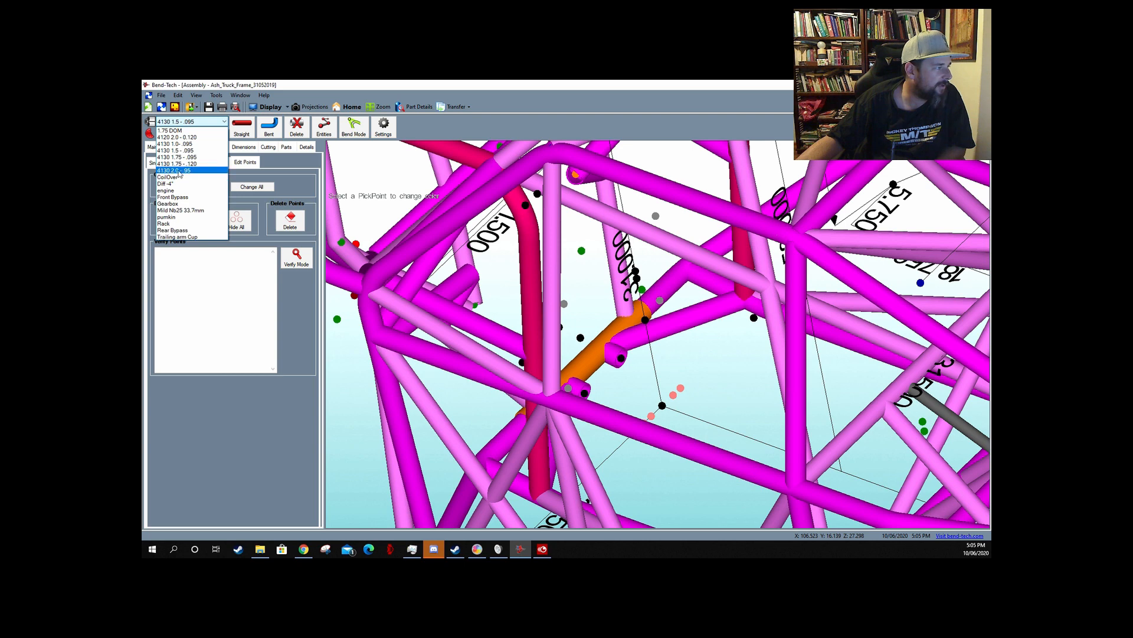
click(166, 144)
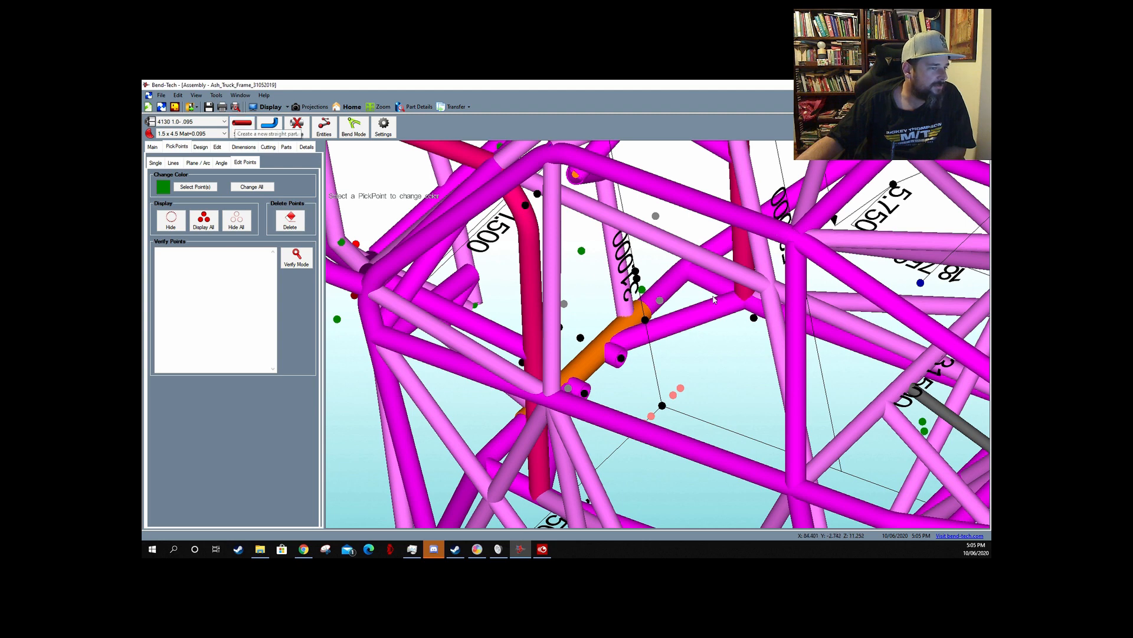
click(240, 128)
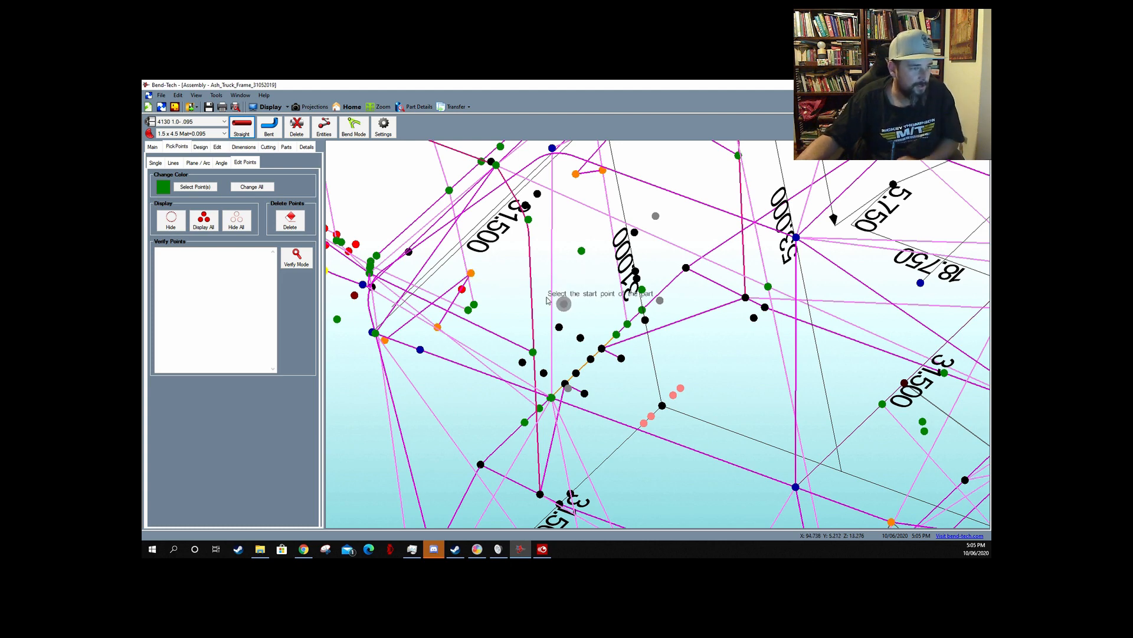
click(745, 297)
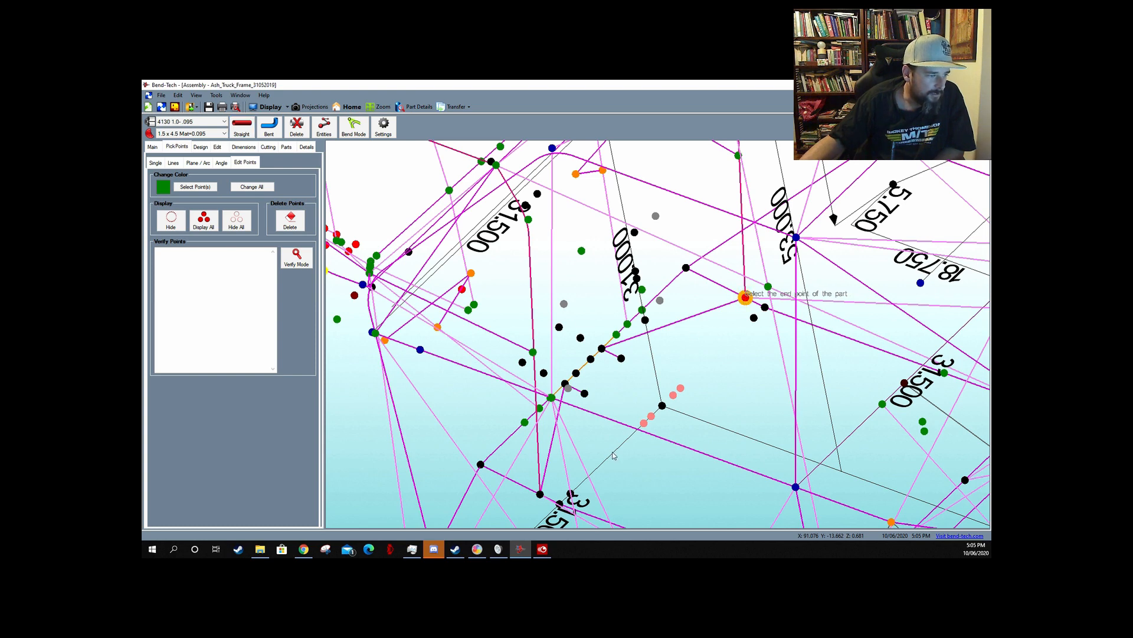
click(540, 494)
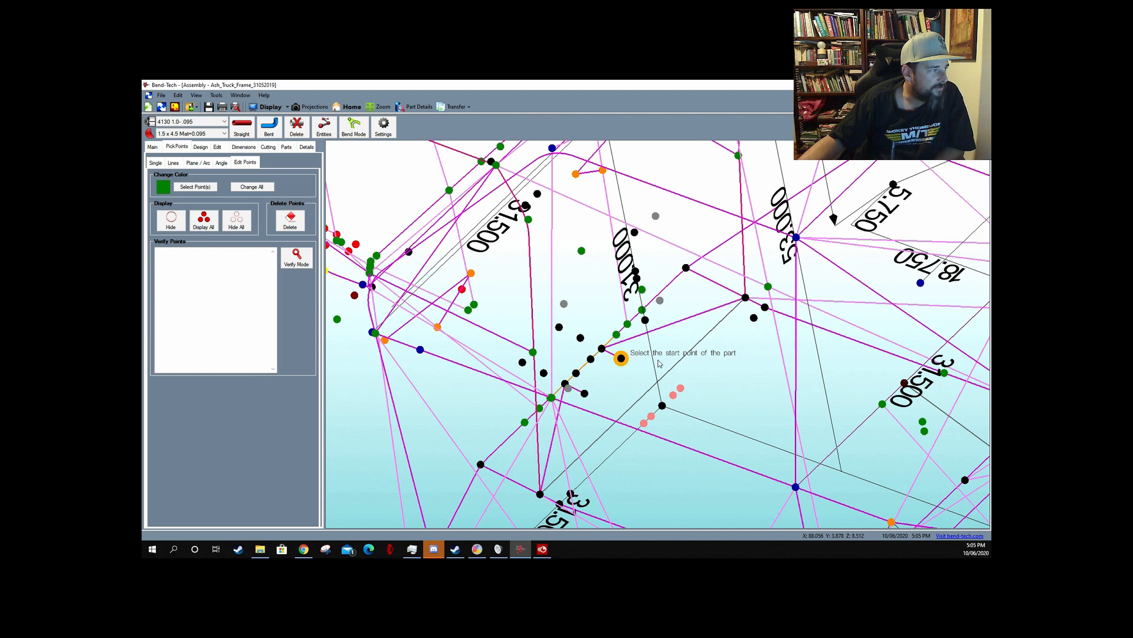
- Show the frame as solid tubes and examine the new grey tube's uncut end where it meets the magenta and red tubes
click(260, 108)
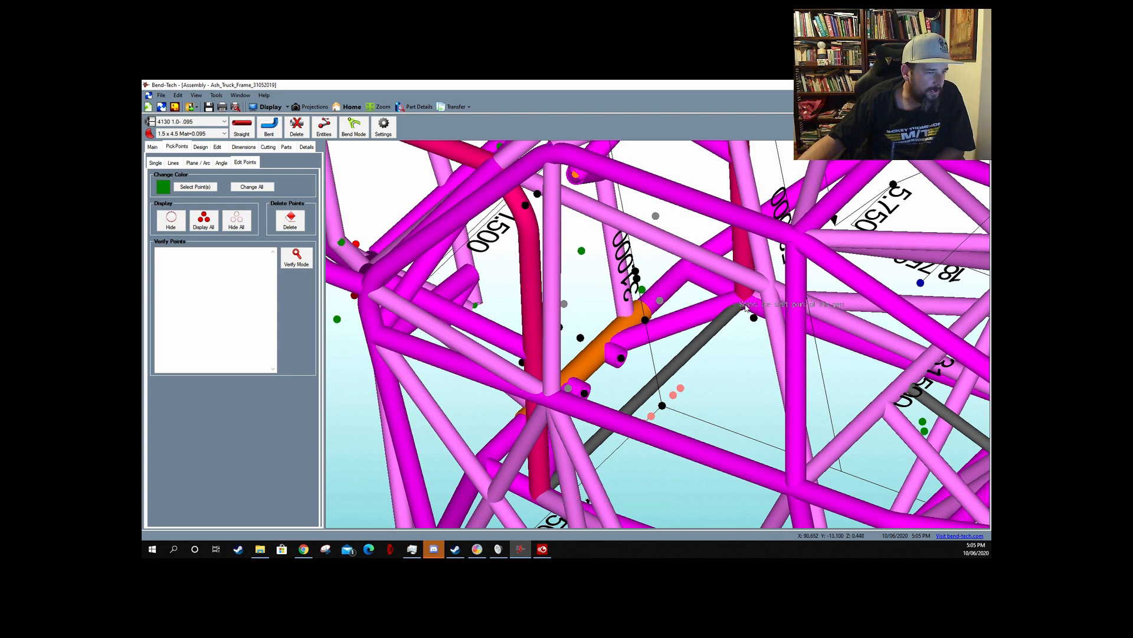
scroll(739, 308, up, 2)
scroll(738, 308, up, 5)
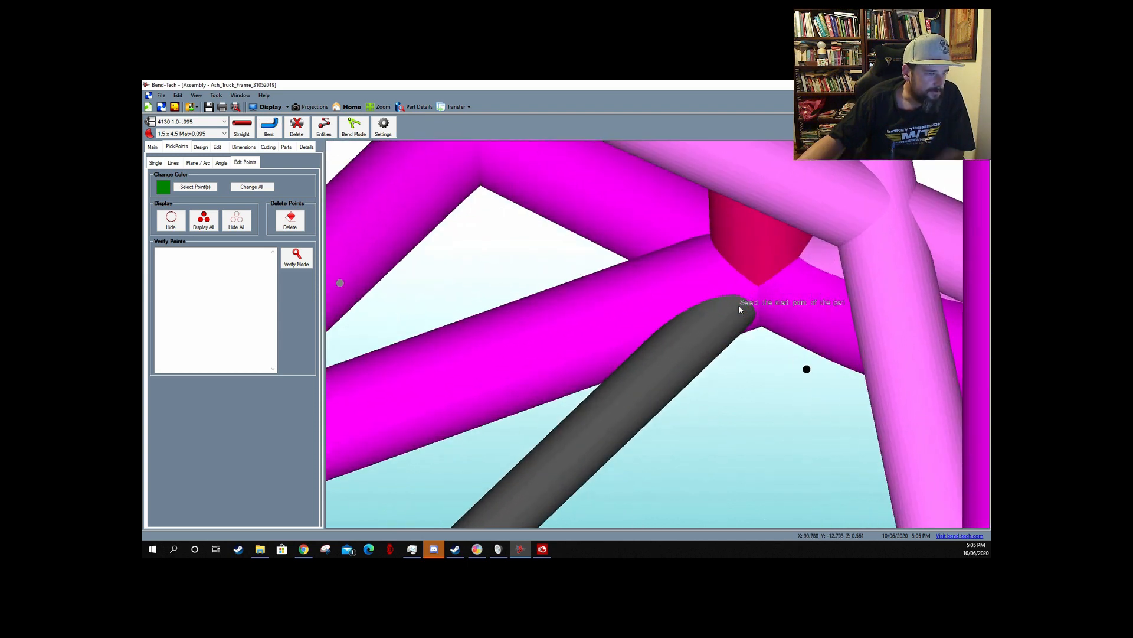
scroll(740, 306, down, 3)
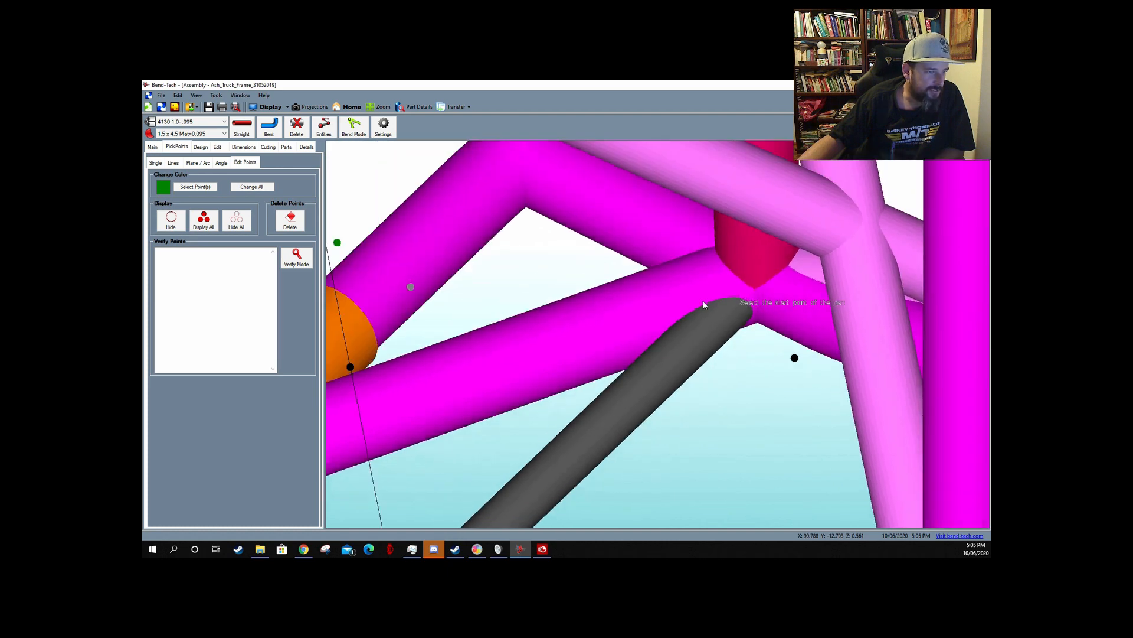
scroll(745, 352, down, 2)
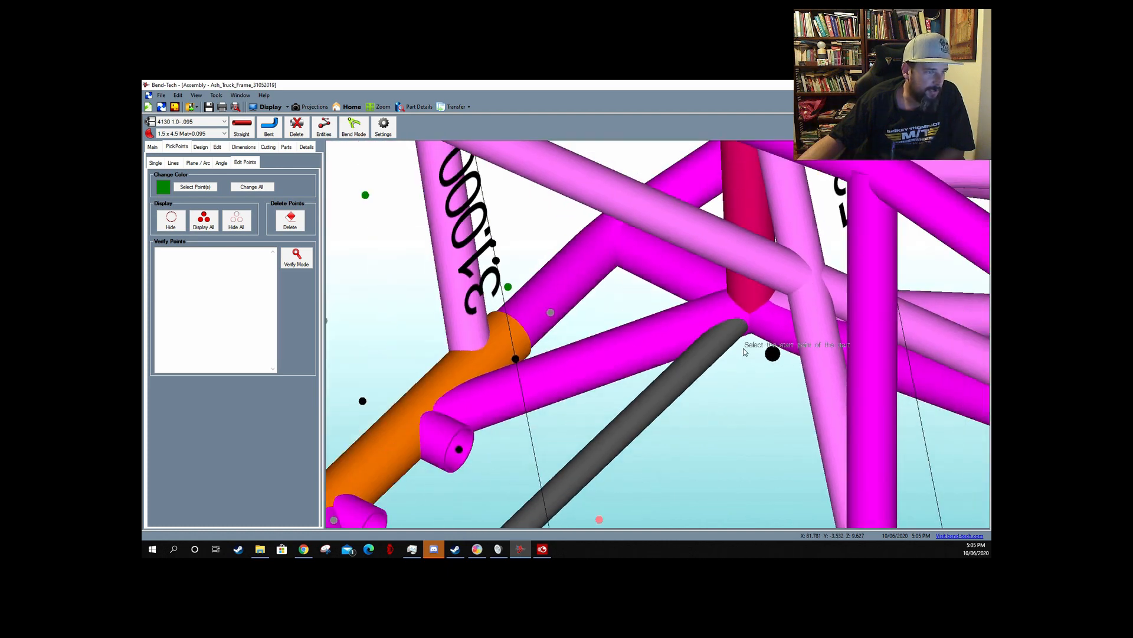
scroll(723, 284, up, 3)
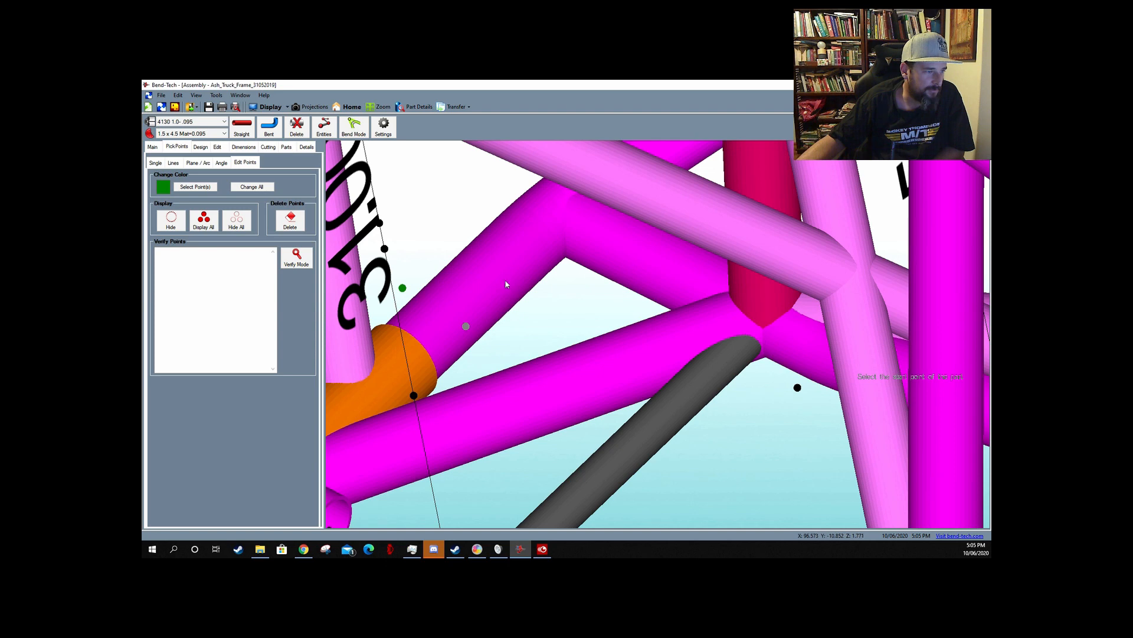
scroll(555, 291, down, 1)
scroll(565, 293, up, 1)
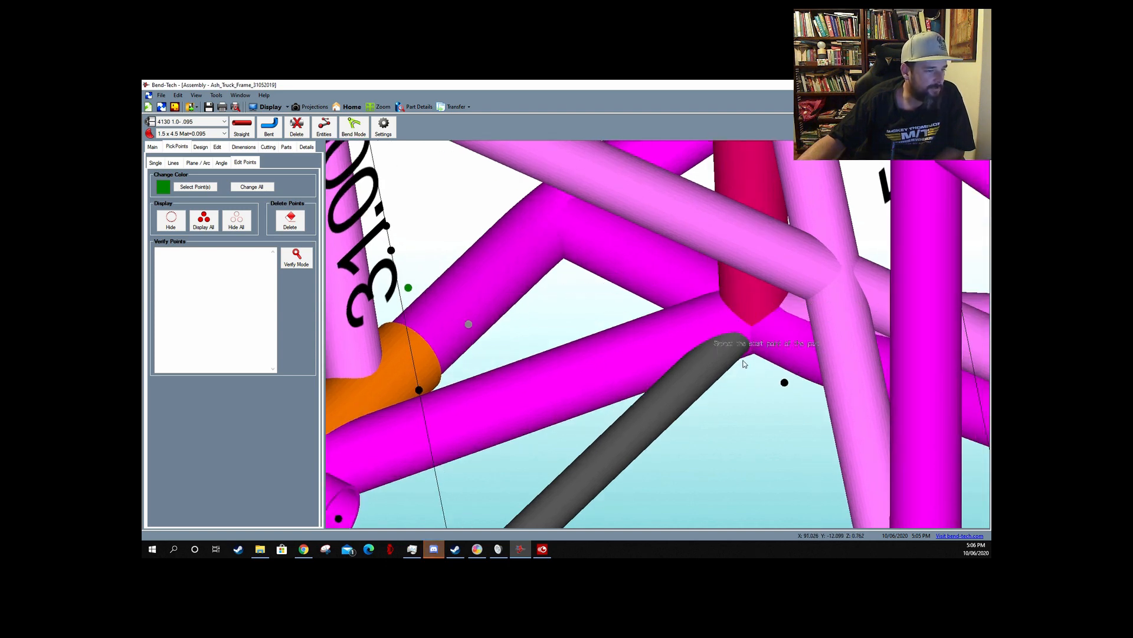
scroll(697, 373, down, 1)
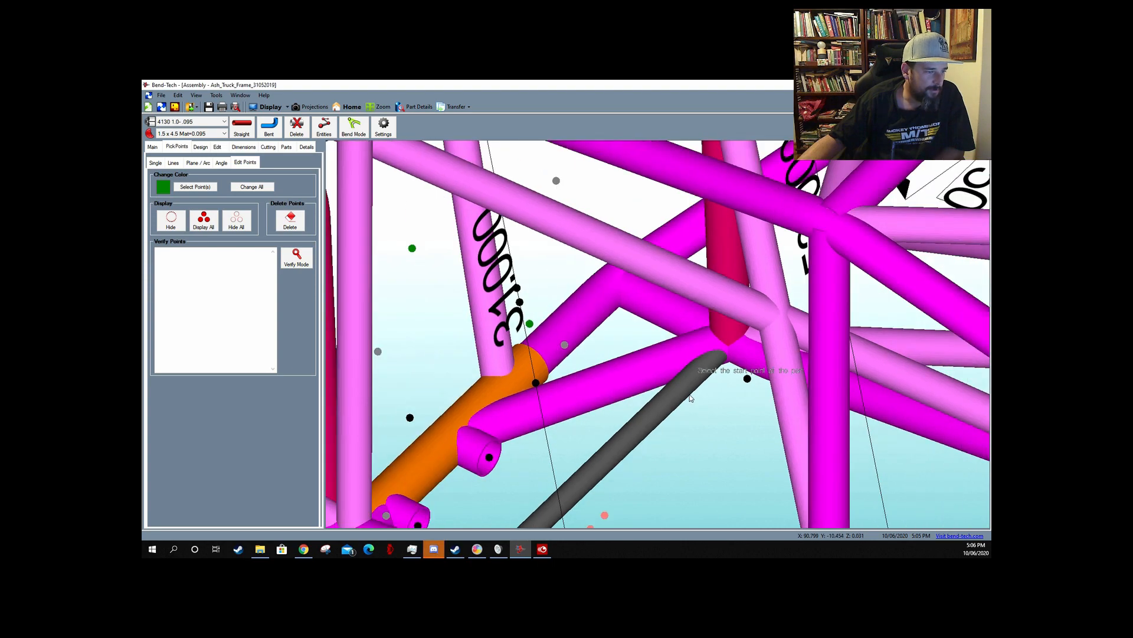
scroll(661, 414, down, 2)
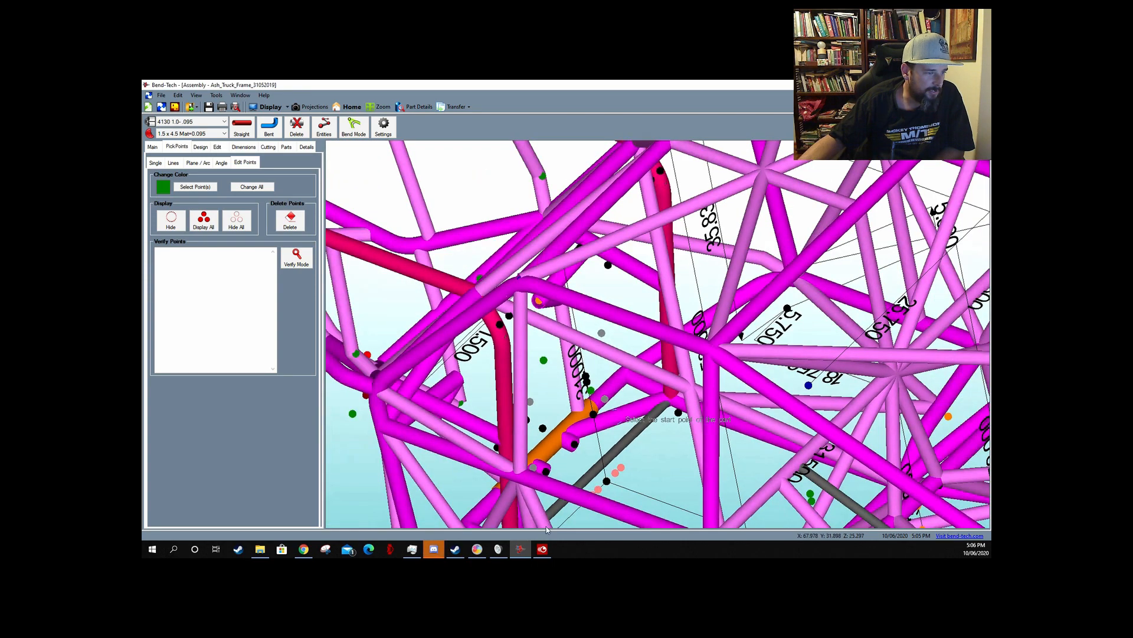
scroll(671, 418, up, 2)
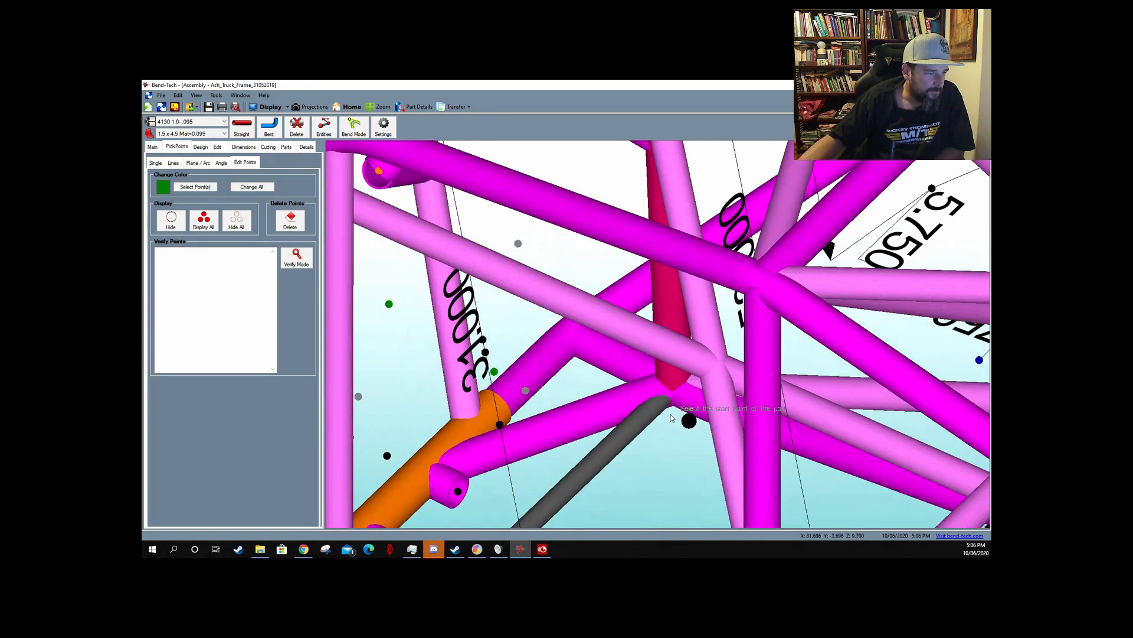
scroll(671, 418, up, 1)
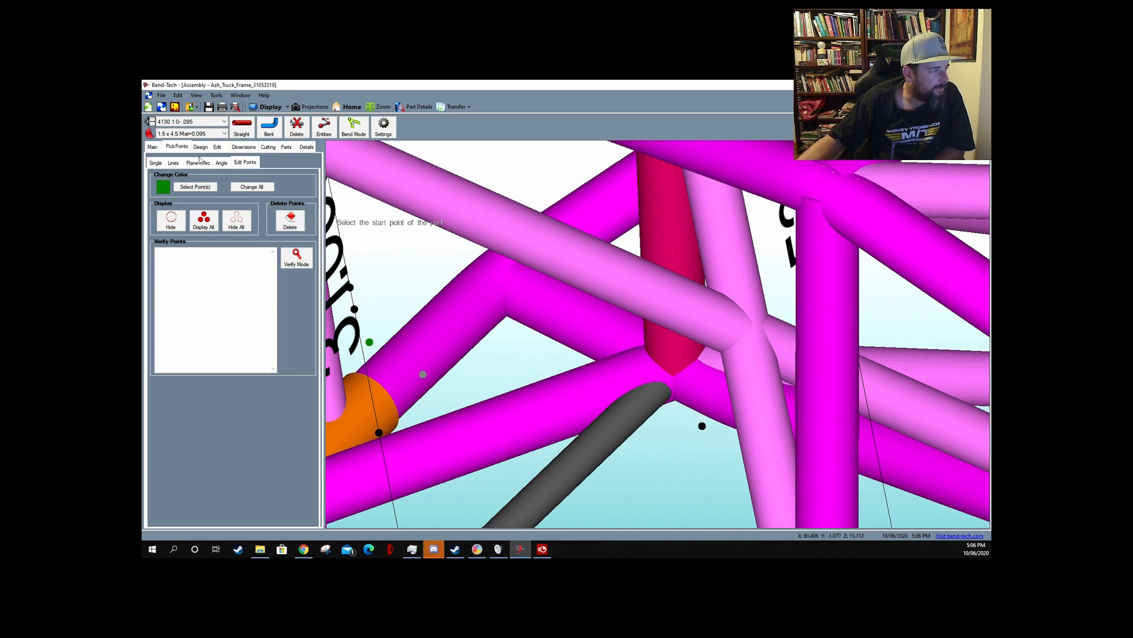
- Clear all existing entries from the end profile cut list
click(268, 147)
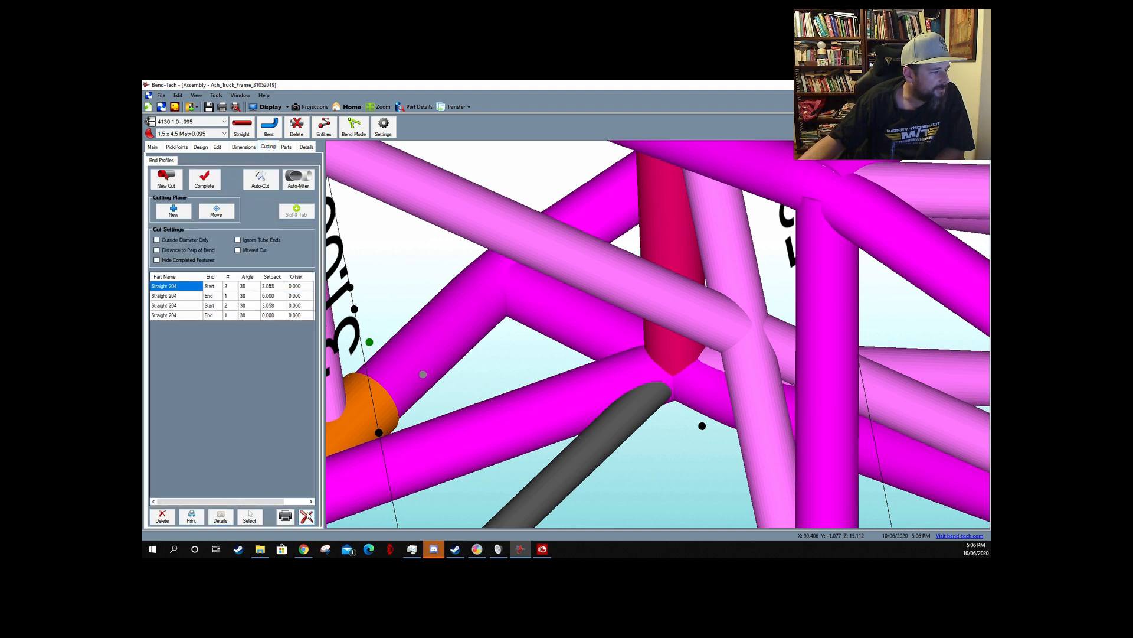
click(306, 516)
click(583, 343)
- Cut the new tube's start end against the two adjoining magenta tubes and the red bent tube
click(167, 177)
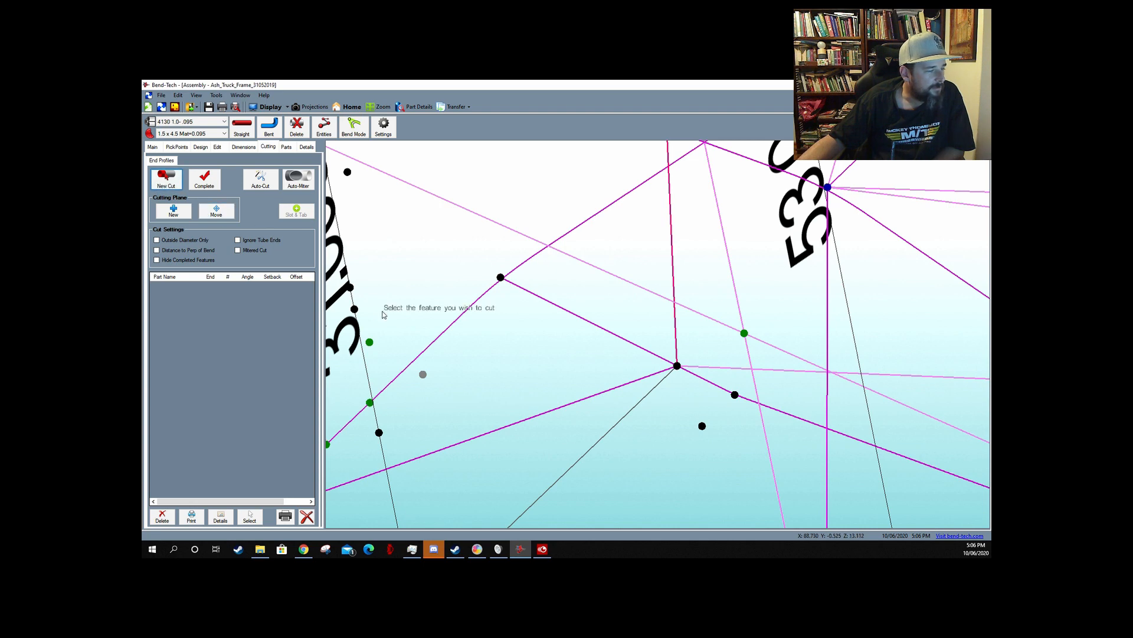
click(644, 405)
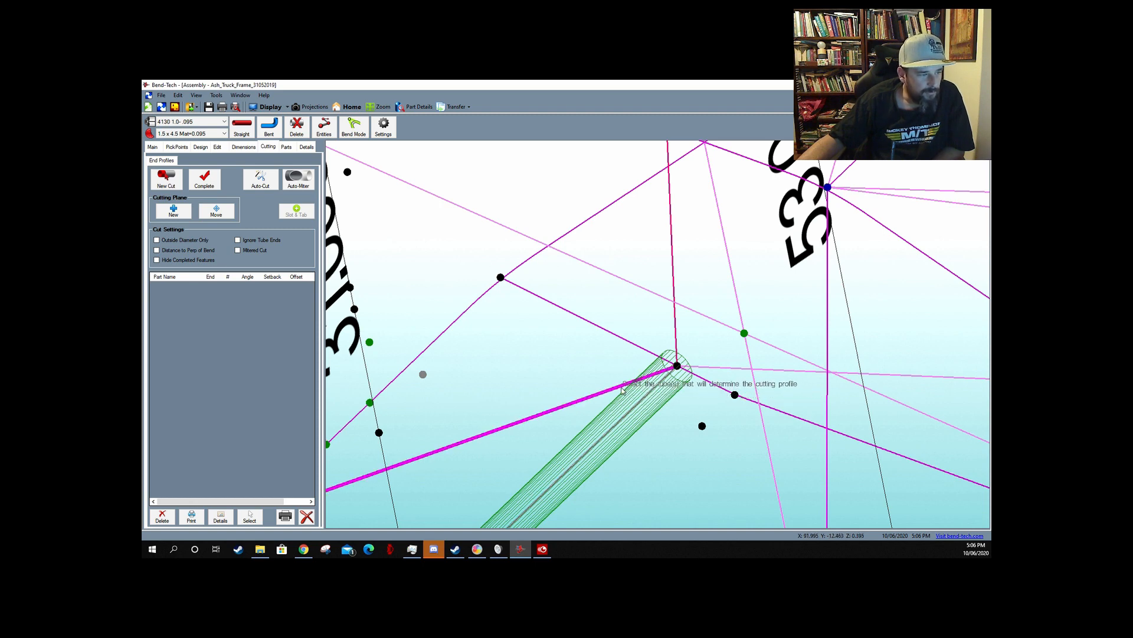
click(621, 389)
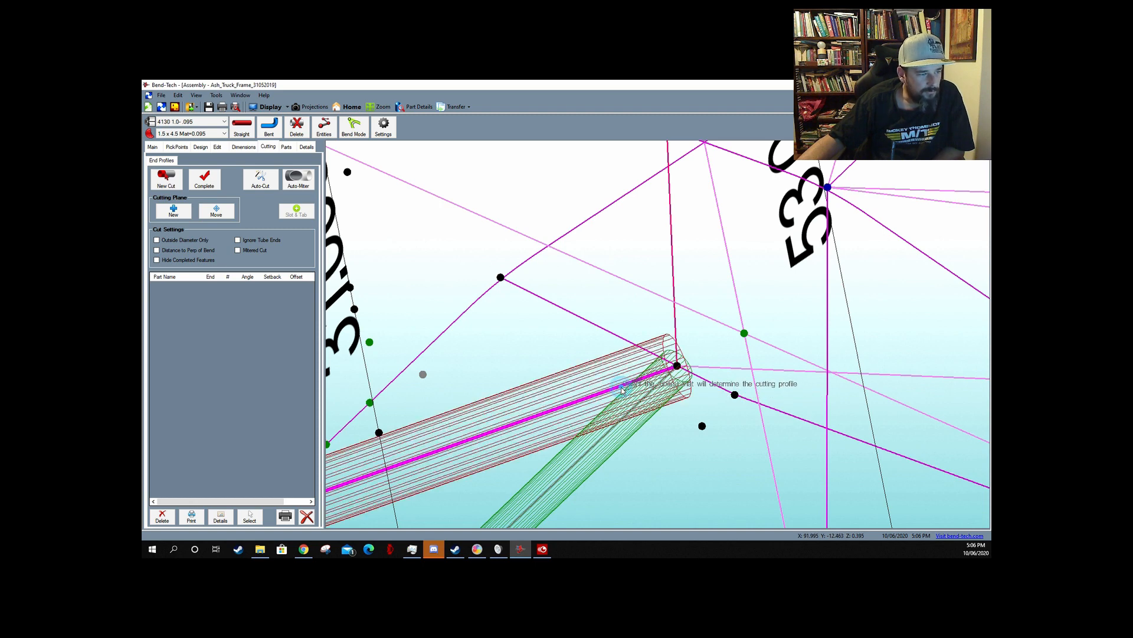
click(643, 349)
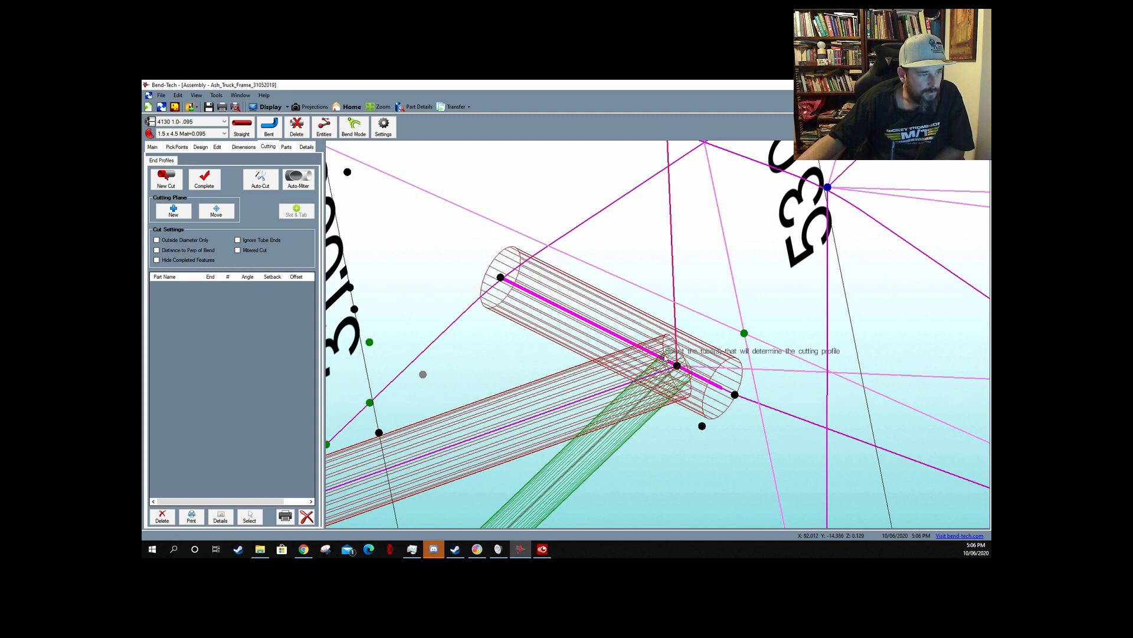
click(680, 334)
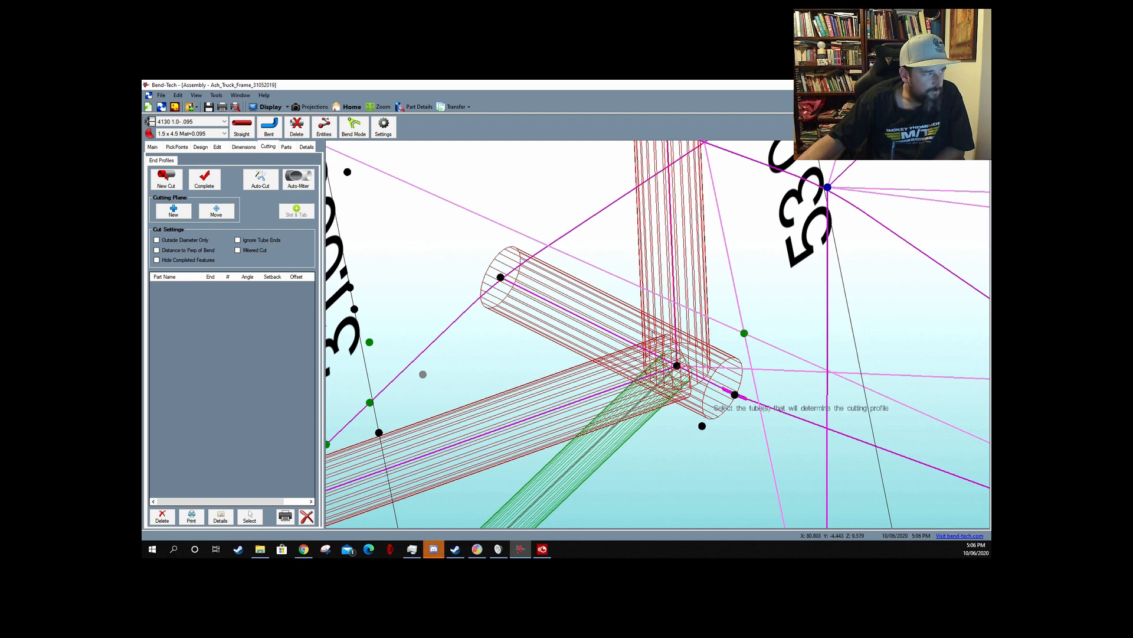
click(198, 184)
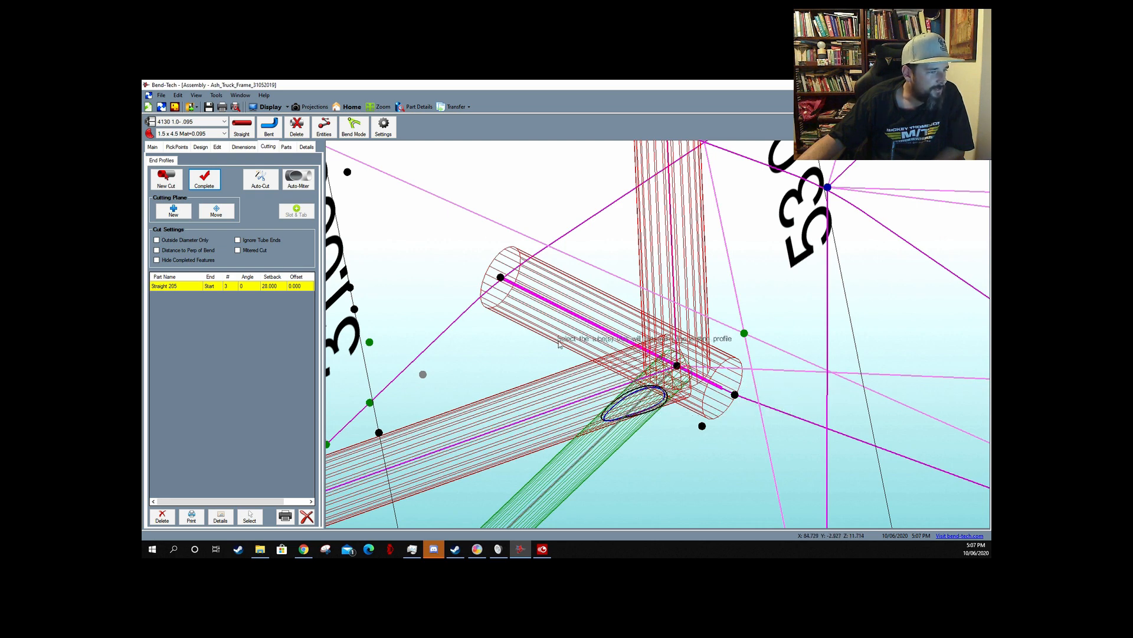
- Cut the new tube's opposite end against the three tubes meeting at the junction by the 31.500 dimension
scroll(708, 254, down, 3)
click(158, 187)
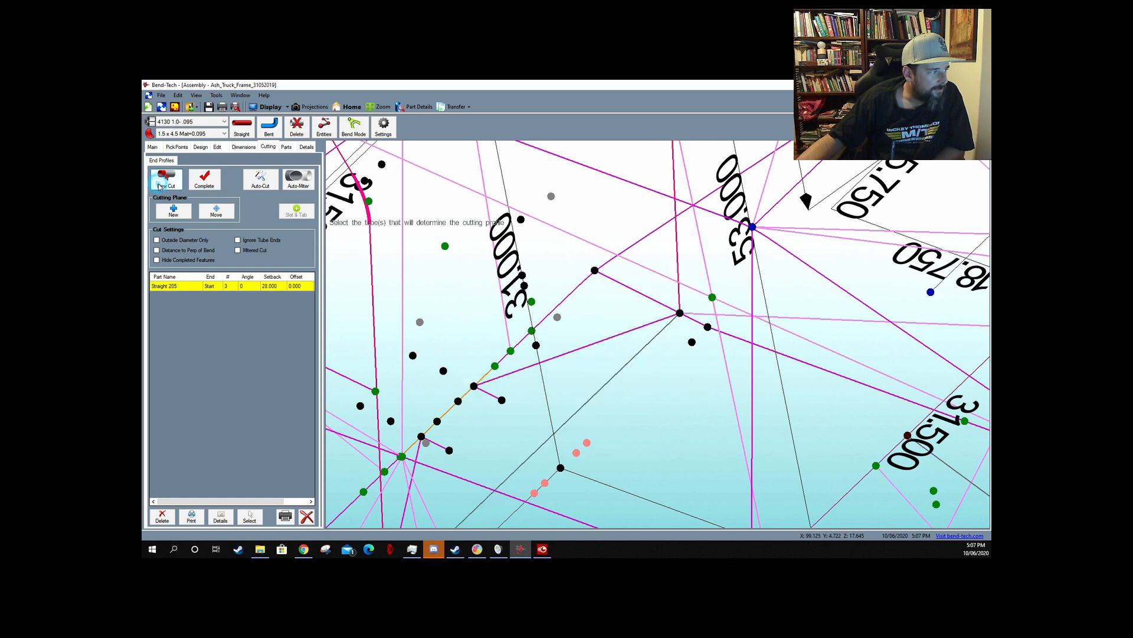
scroll(671, 270, down, 2)
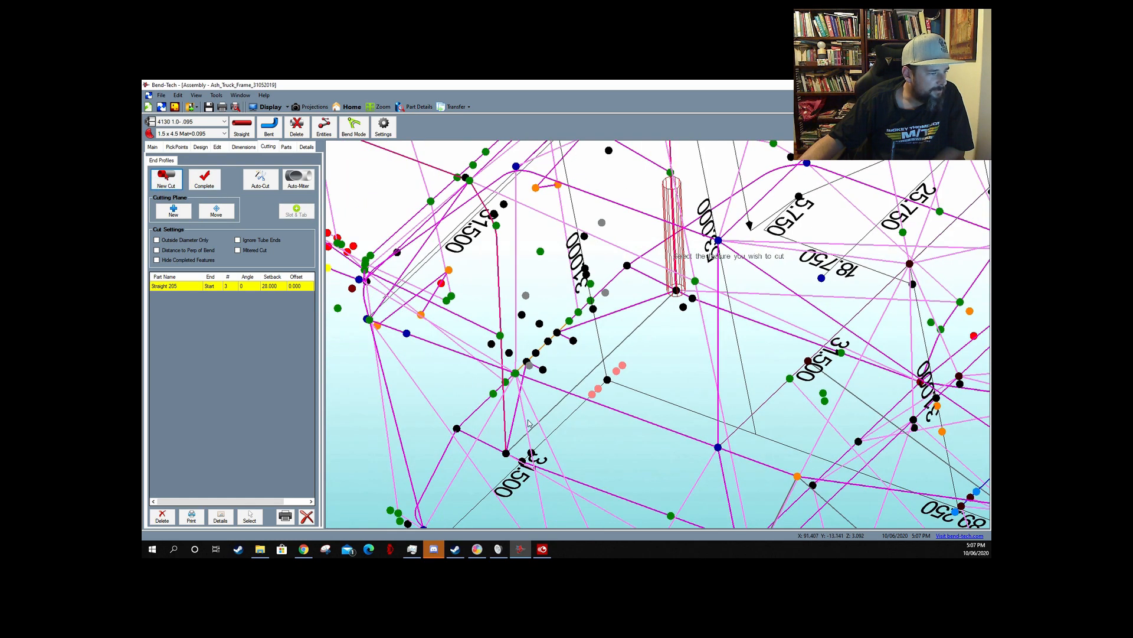
scroll(519, 455, up, 2)
scroll(576, 403, up, 3)
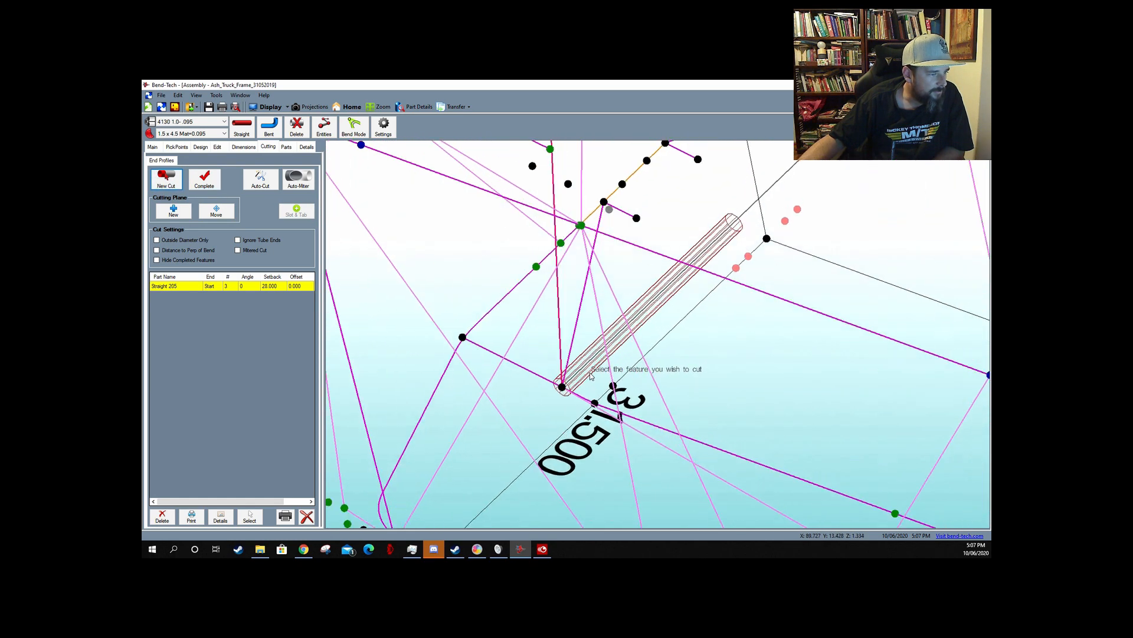
click(576, 374)
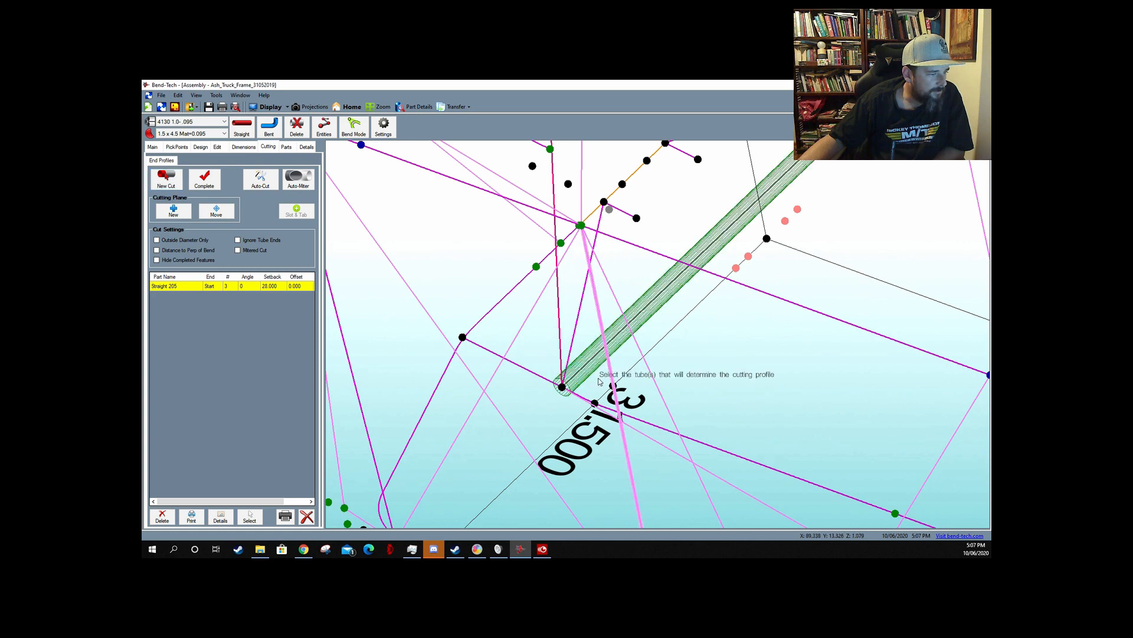
mouse_move(598, 378)
mouse_down()
mouse_move(557, 389)
mouse_move(561, 400)
mouse_move(590, 381)
mouse_up()
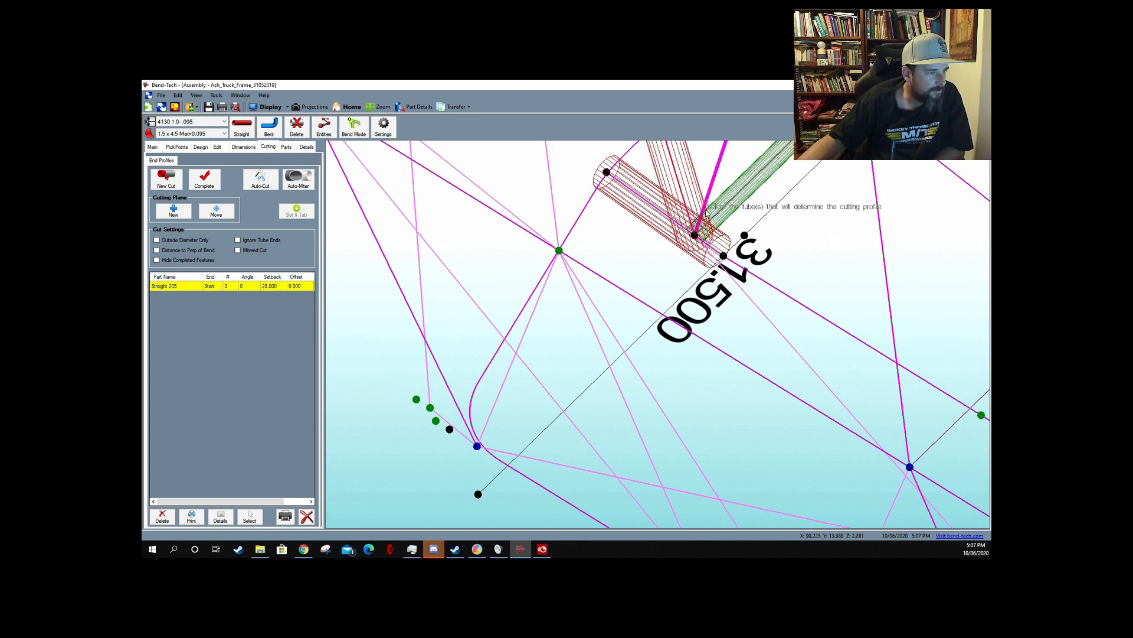
click(217, 184)
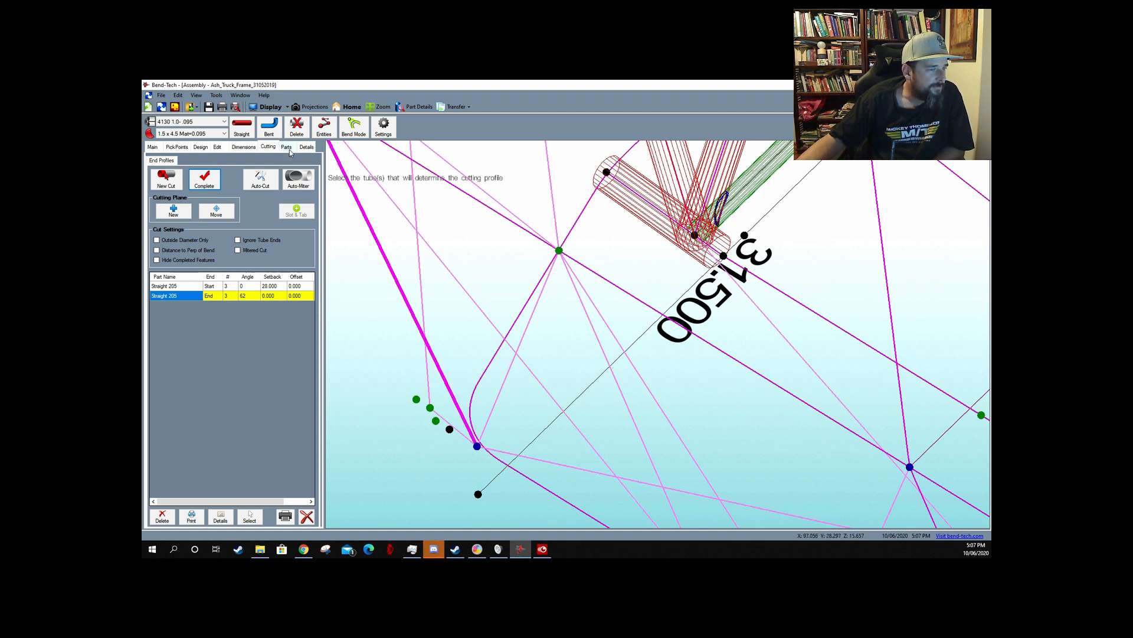
- Open the assembly's parts list and view the new tube's cut end in the solid display
scroll(582, 273, down, 5)
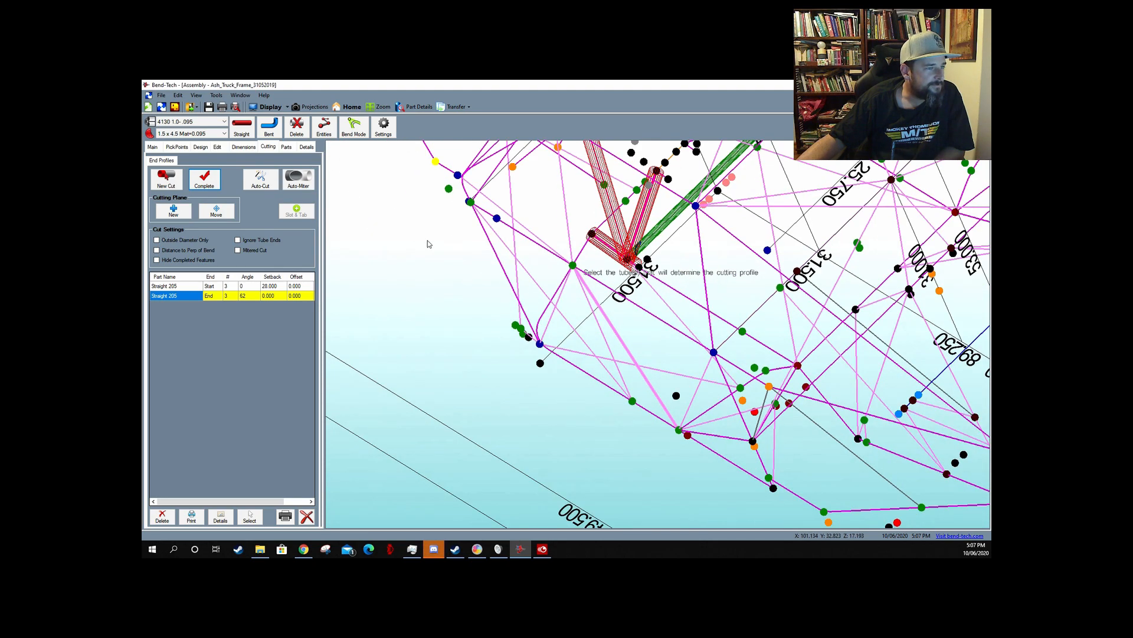
scroll(644, 221, down, 1)
scroll(644, 177, up, 5)
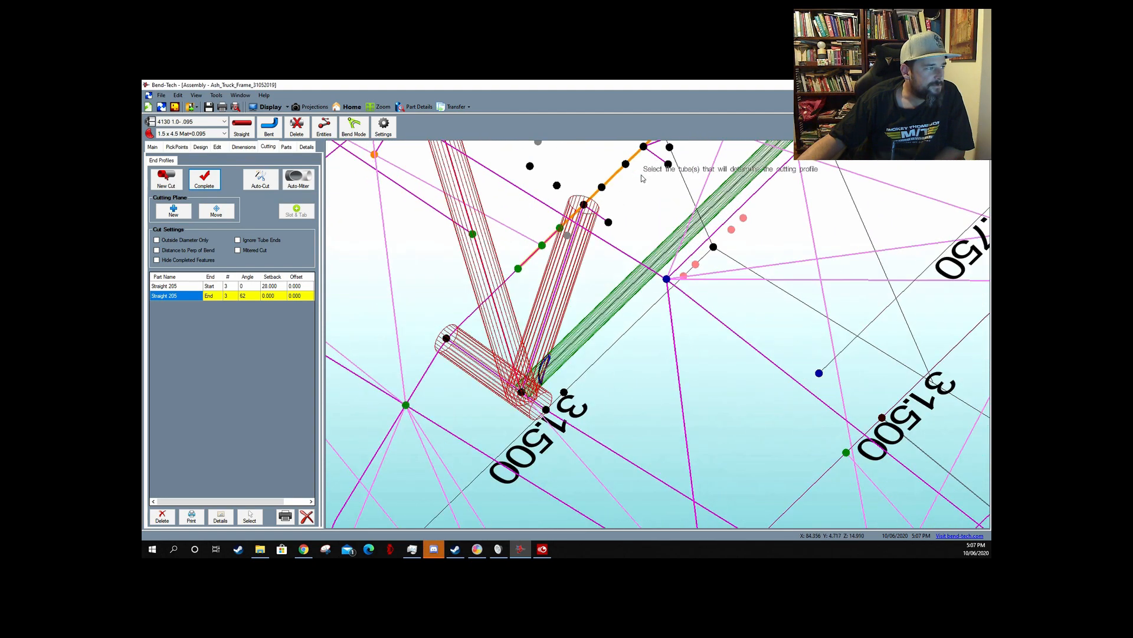
click(285, 147)
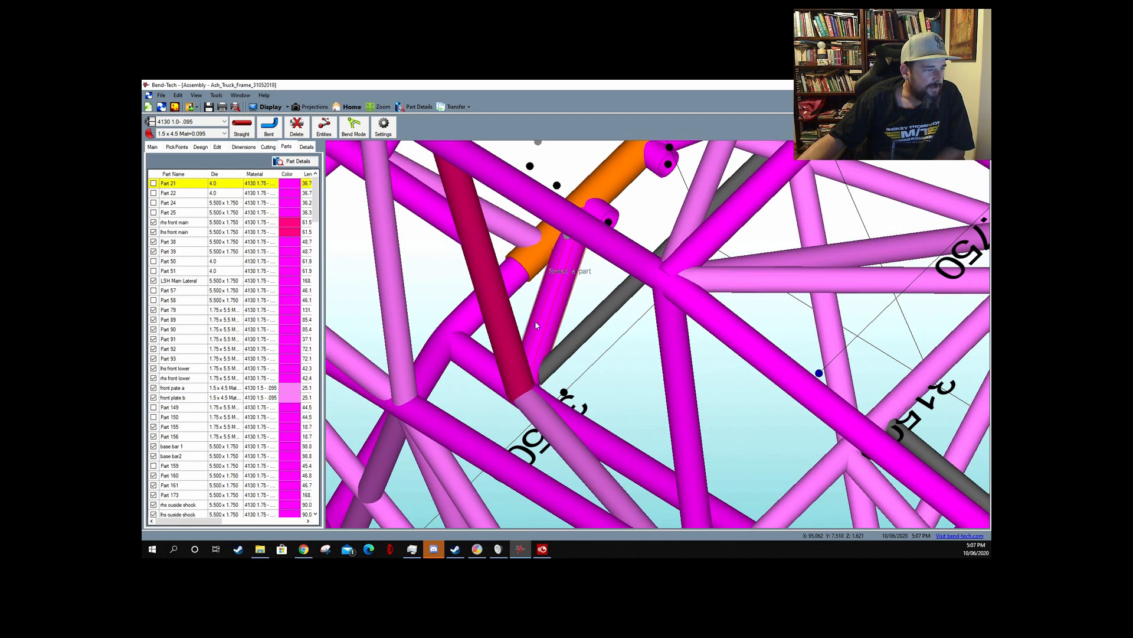
- Open the new tube Straight 205 from the assembly as a standalone straight part
click(619, 308)
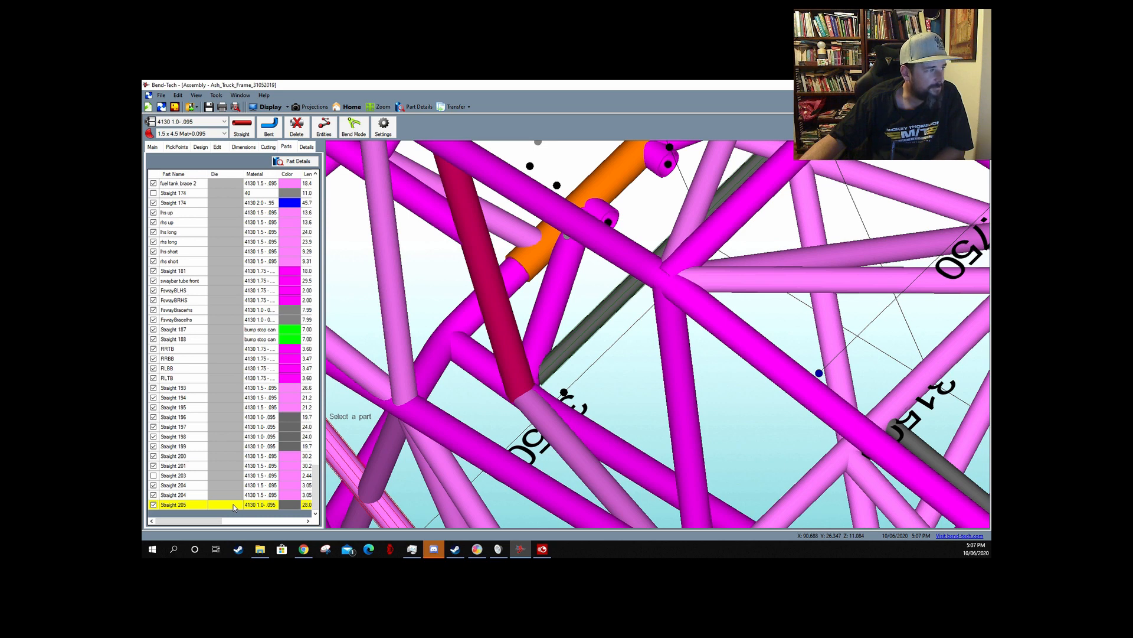
click(470, 108)
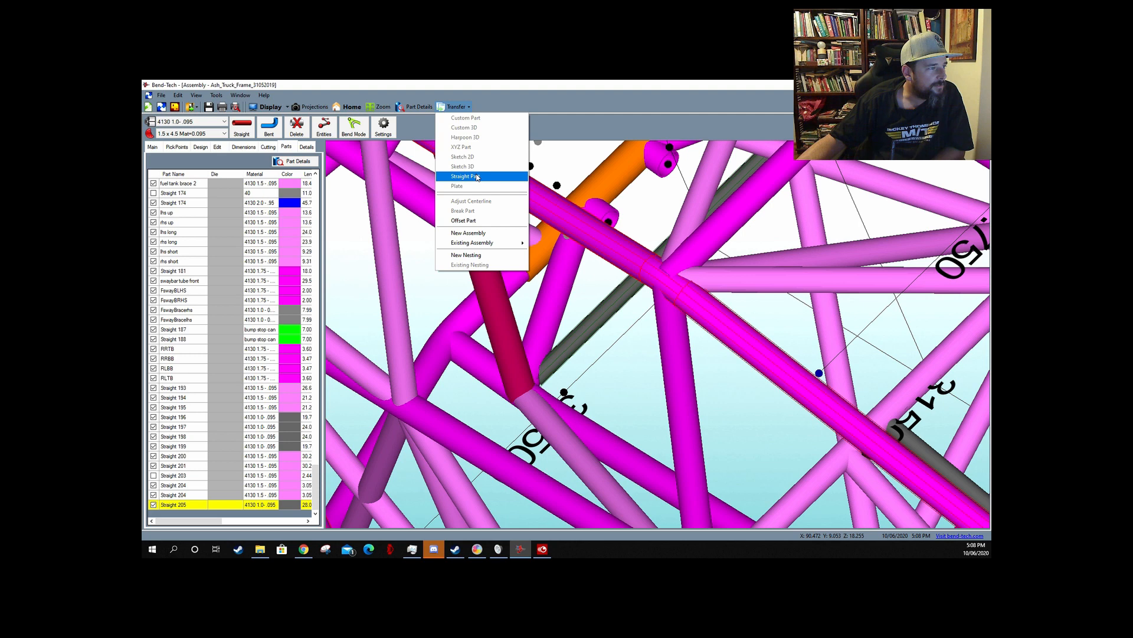
click(477, 177)
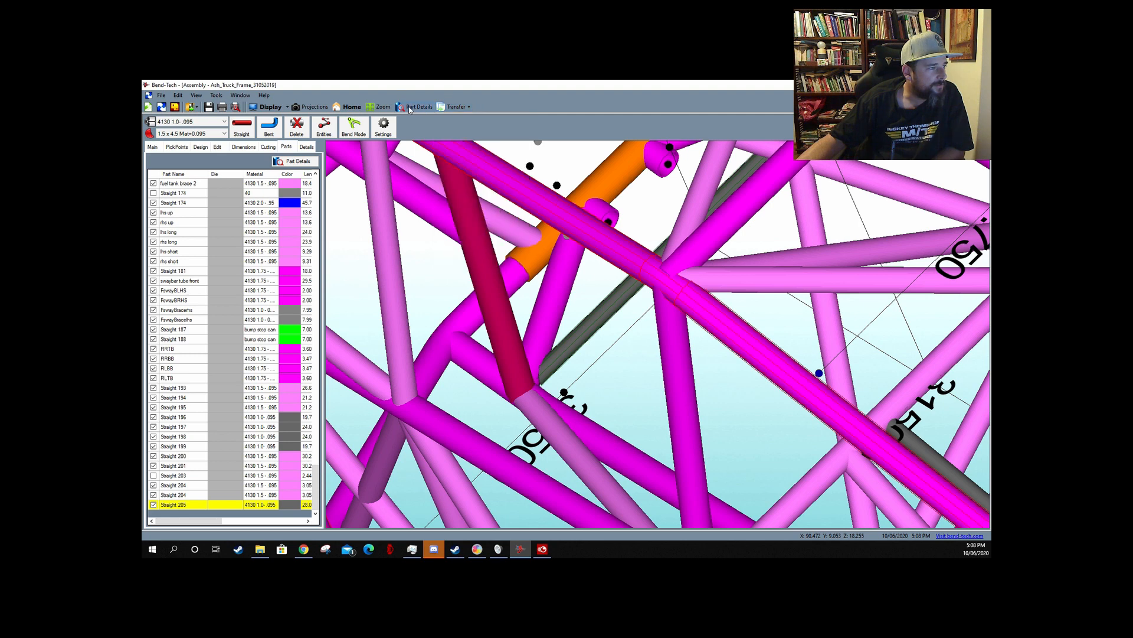
click(410, 108)
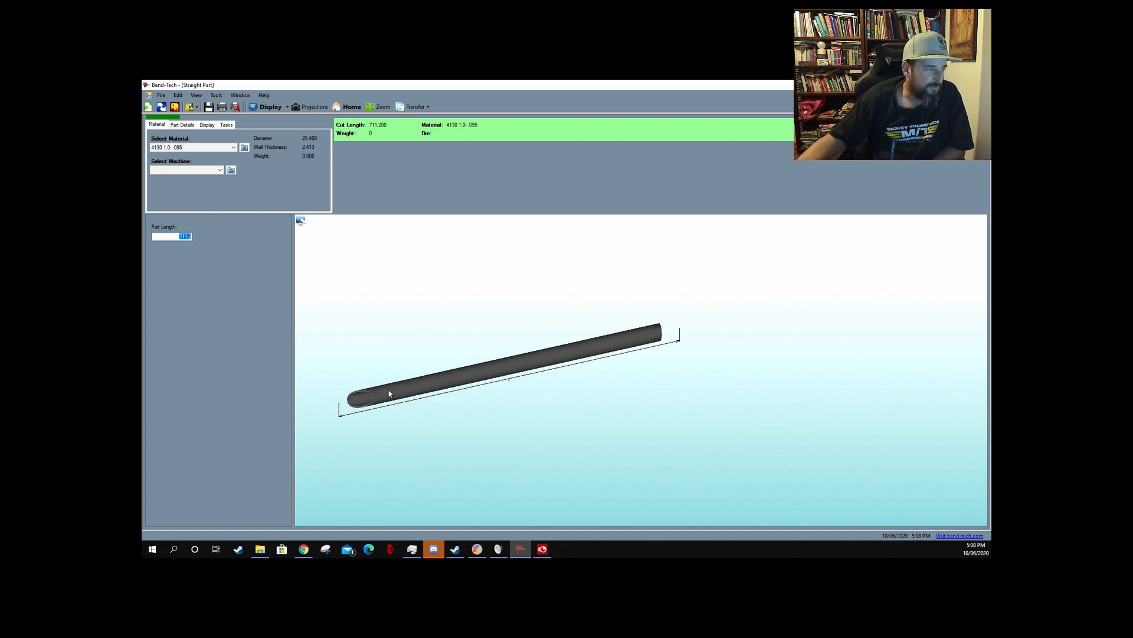
- Examine the notch shapes at both ends of the standalone tube and its full-length view
drag(578, 381, 557, 443)
scroll(348, 438, up, 5)
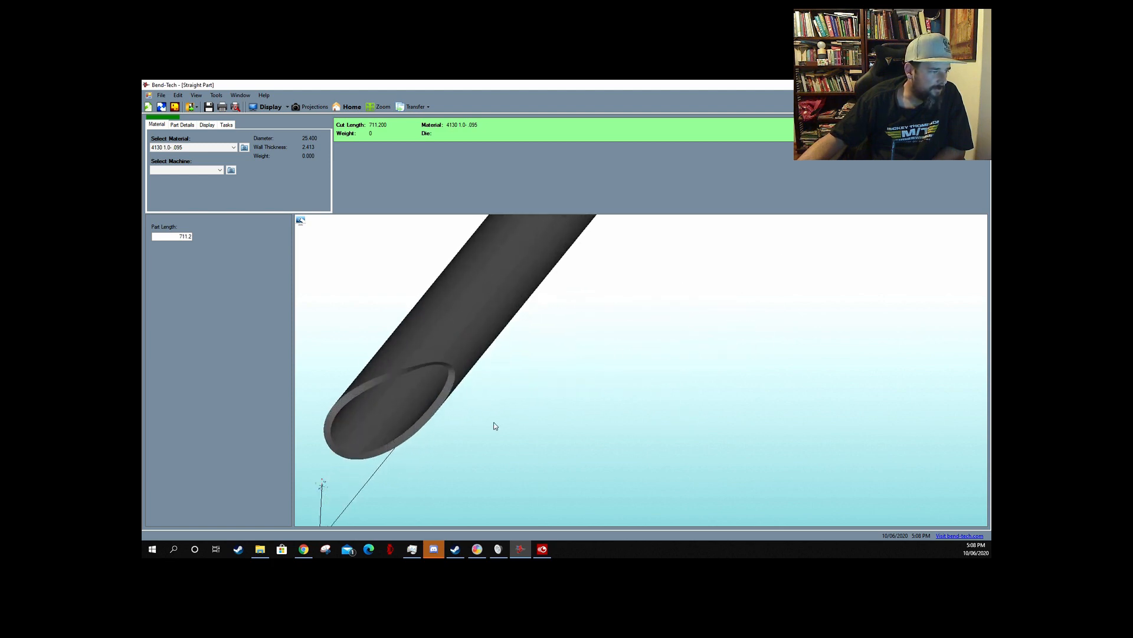
drag(494, 426, 843, 411)
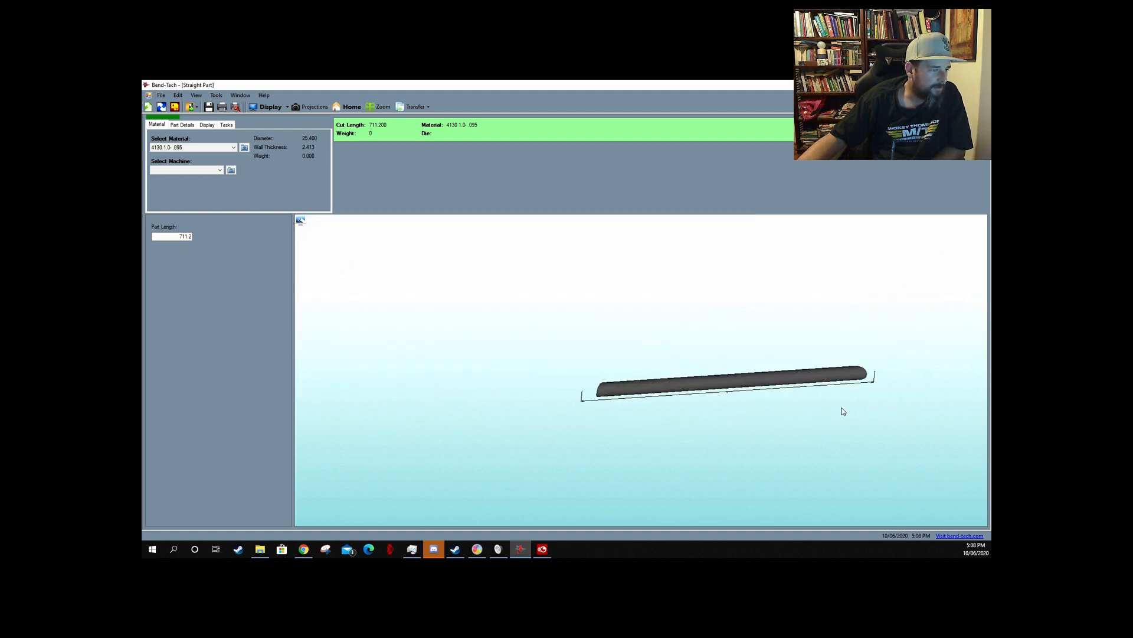
scroll(625, 381, up, 5)
drag(673, 409, 850, 381)
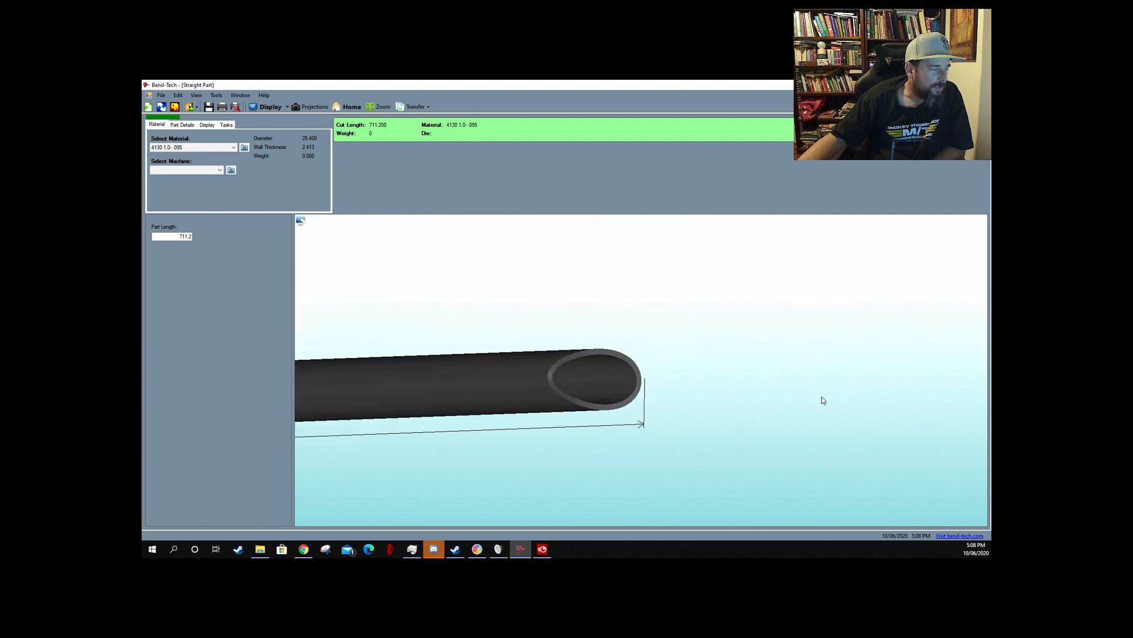
scroll(822, 395, down, 3)
scroll(666, 396, up, 3)
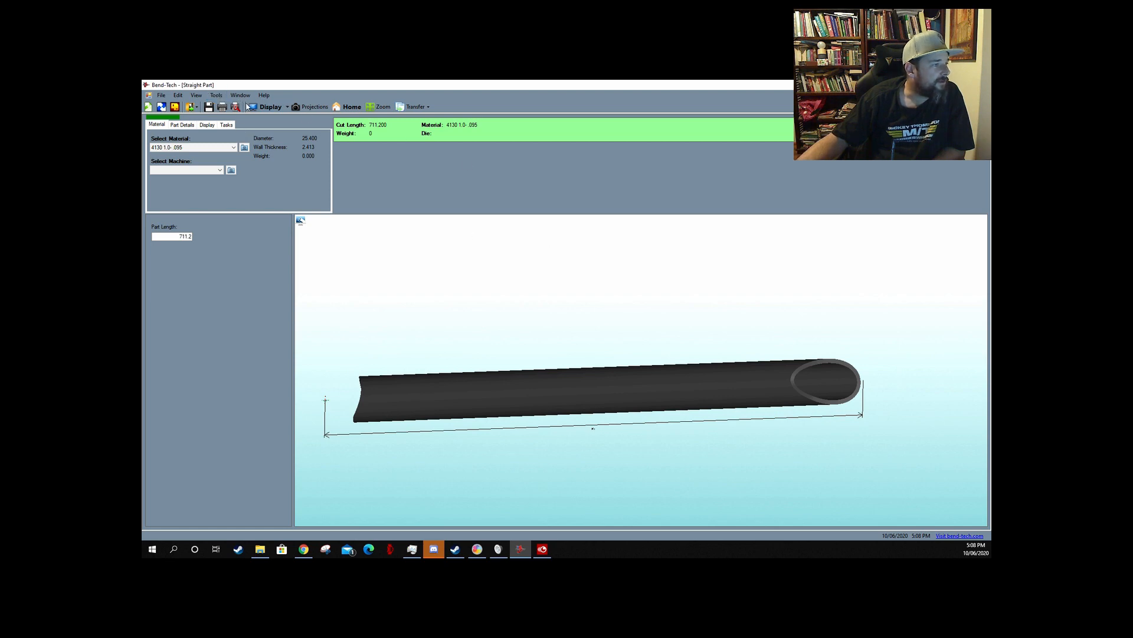
scroll(692, 270, down, 1)
scroll(463, 273, up, 2)
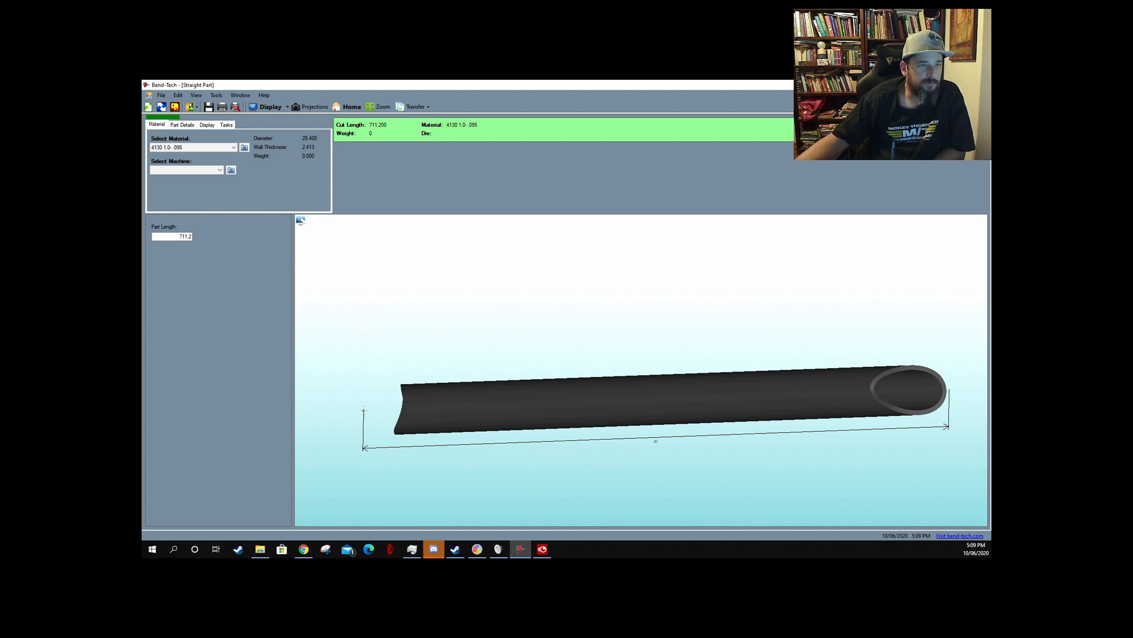
- Return to the truck frame assembly and open the cutting details for the start end of Straight 205
click(967, 95)
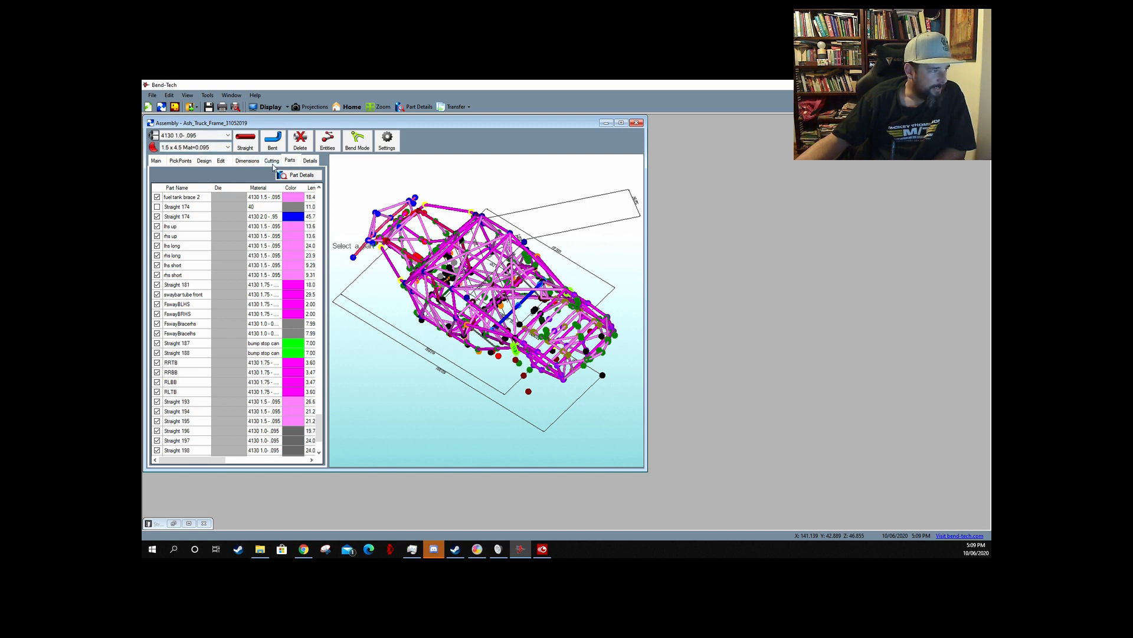
click(271, 161)
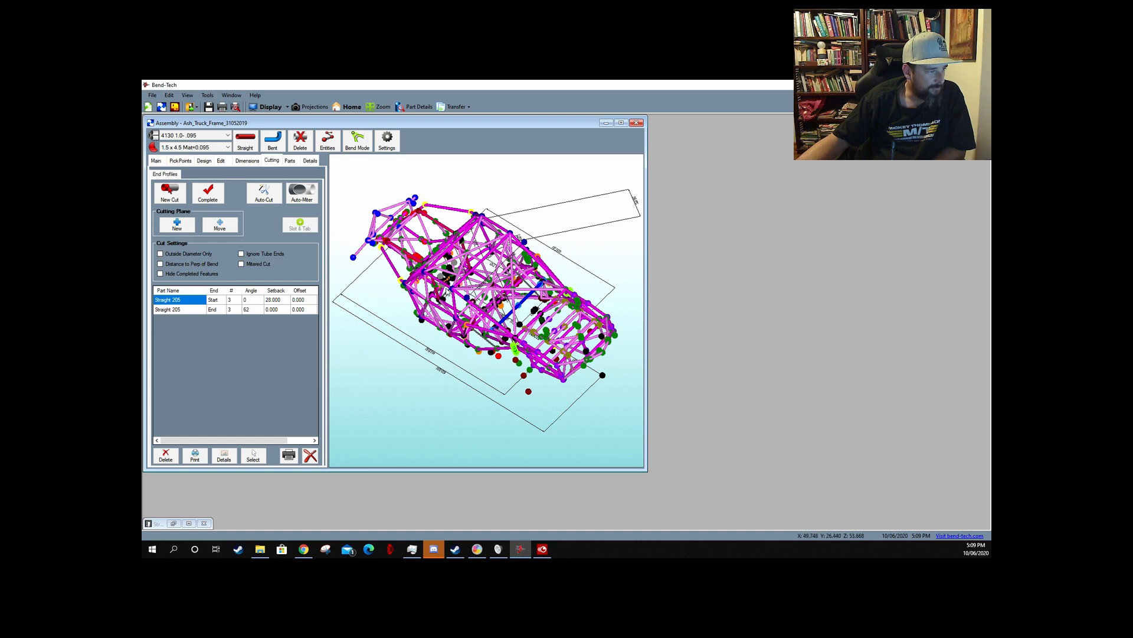
scroll(448, 292, up, 2)
scroll(448, 293, up, 5)
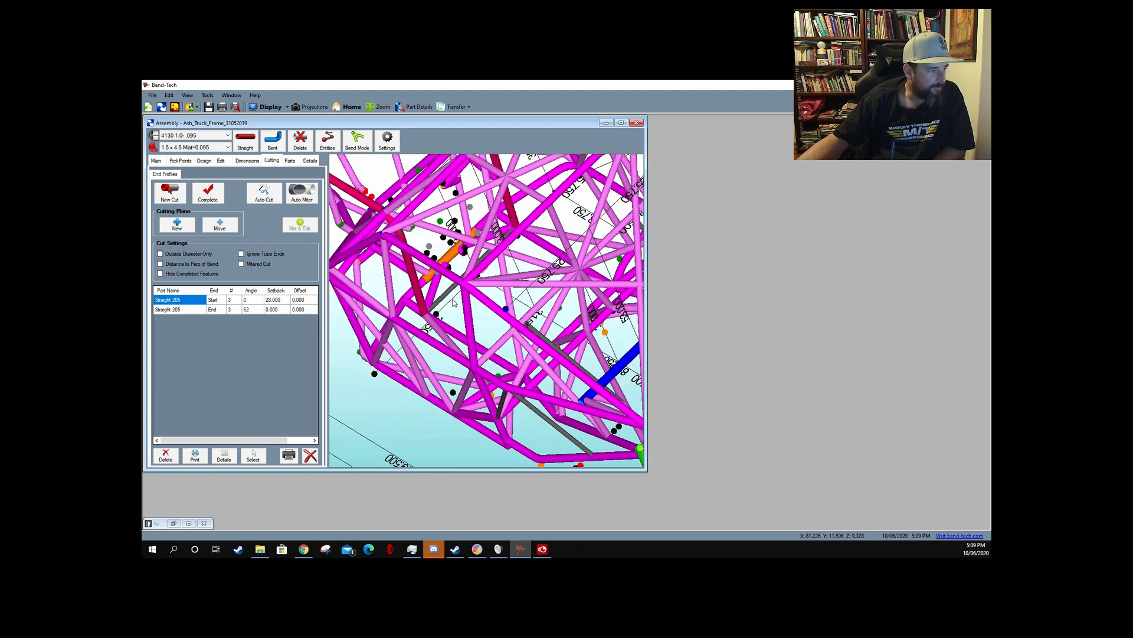
click(178, 300)
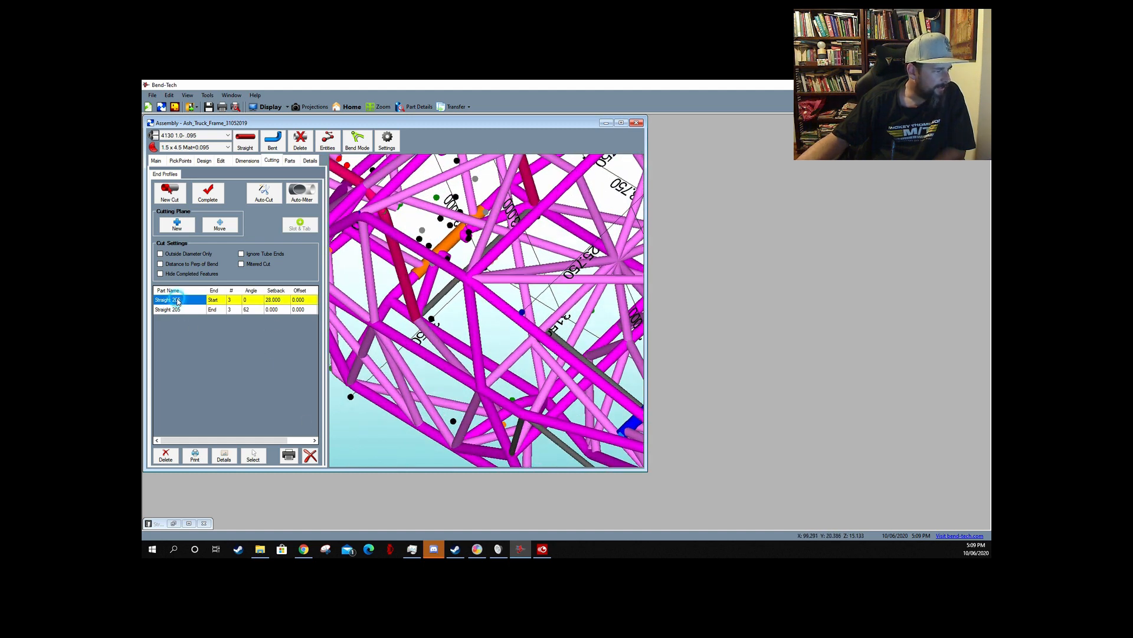
click(224, 456)
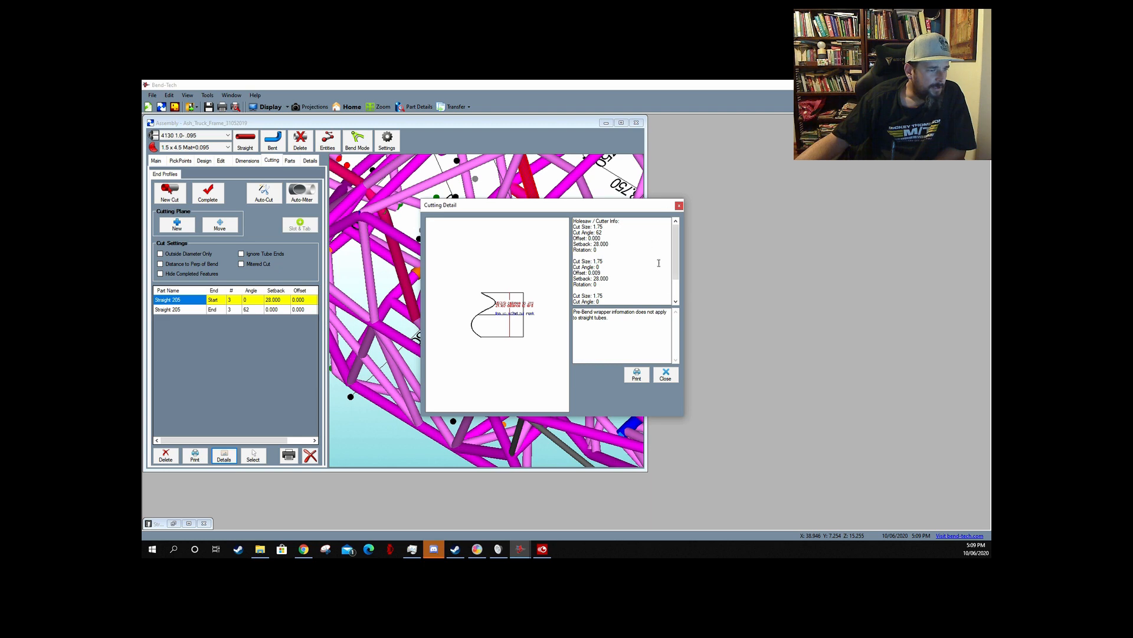
scroll(523, 361, up, 3)
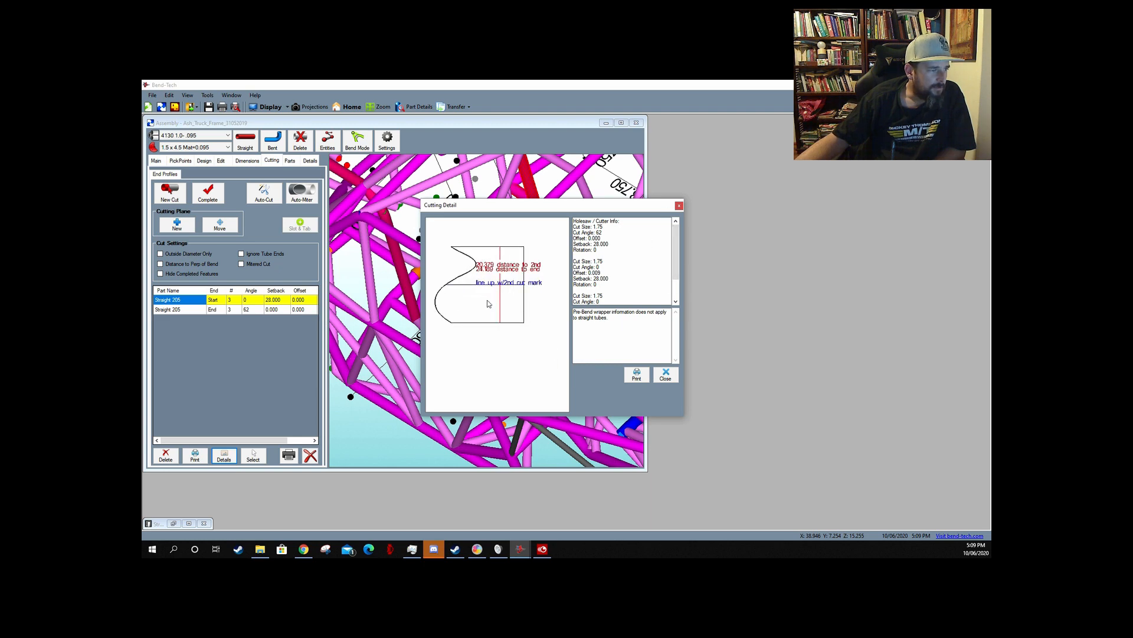
scroll(442, 269, up, 2)
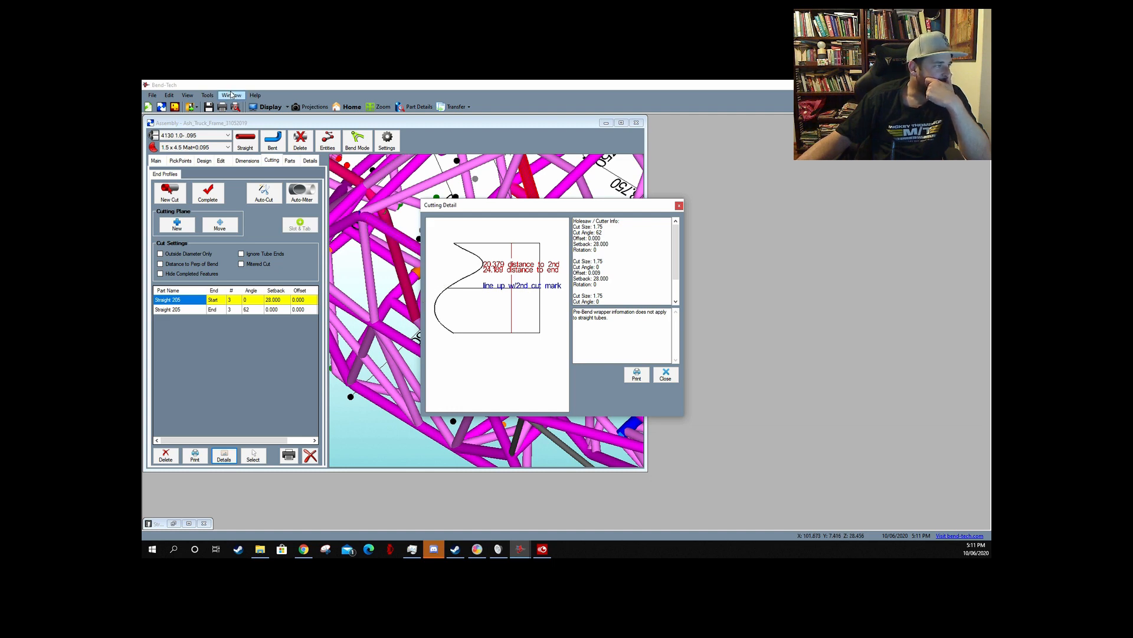
- Check the general program options, including unit of measure and length tolerance, and close them without saving
click(210, 96)
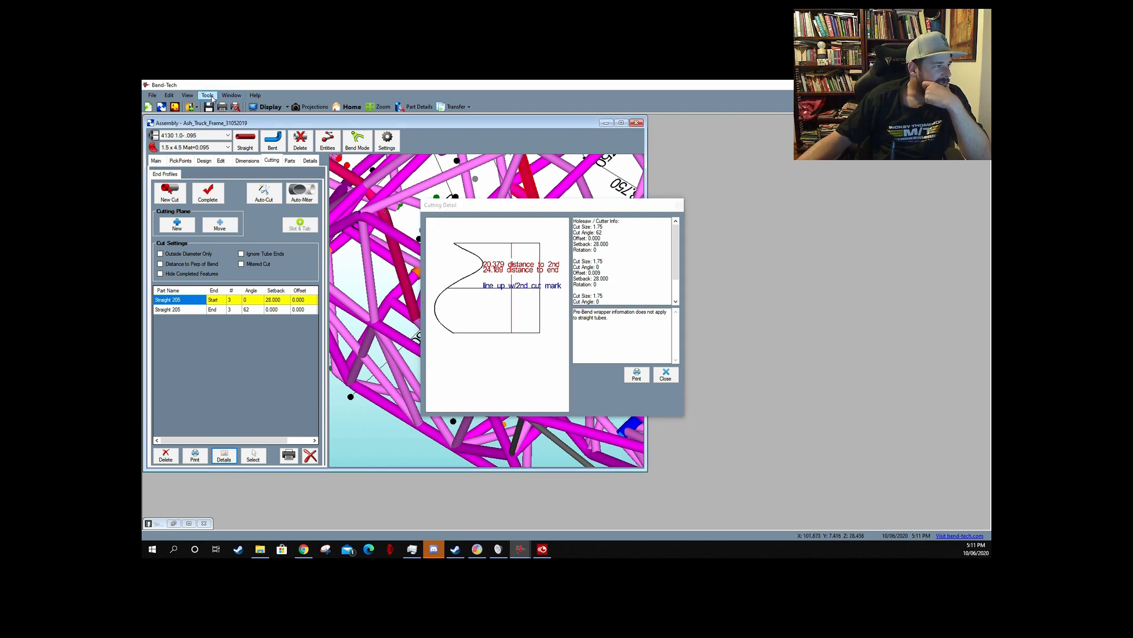
click(210, 96)
click(226, 105)
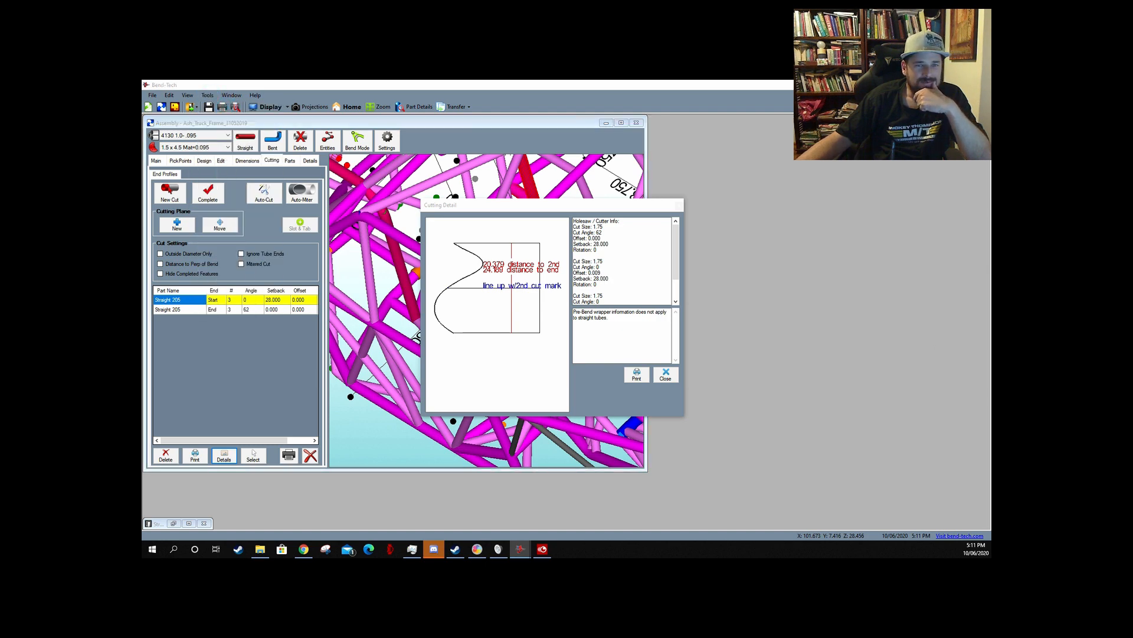
drag(960, 178, 613, 190)
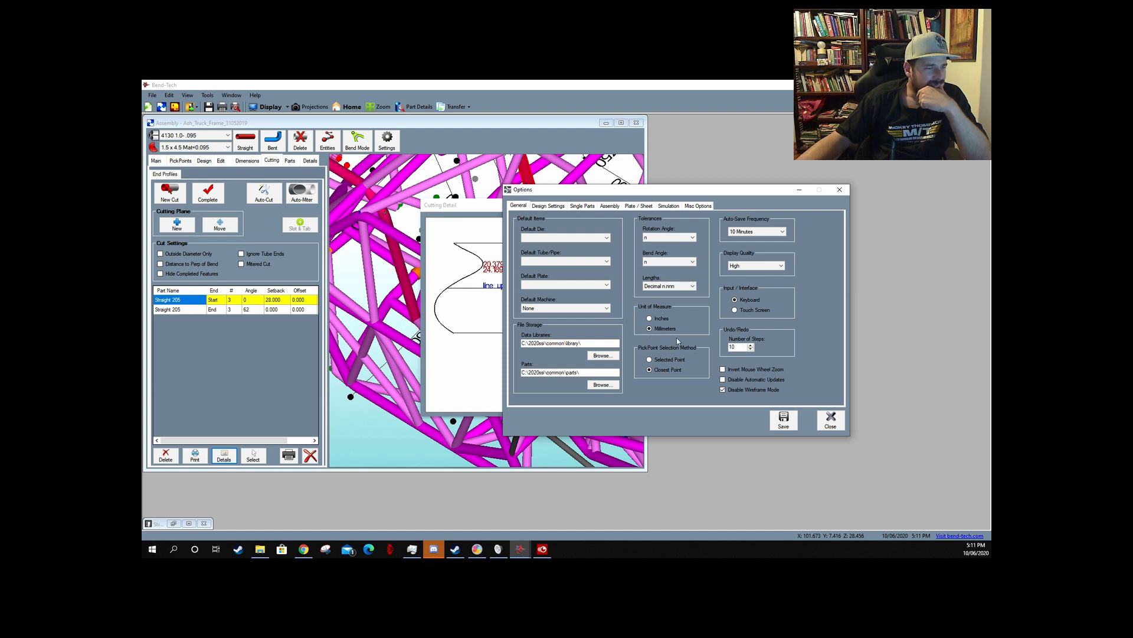
click(835, 422)
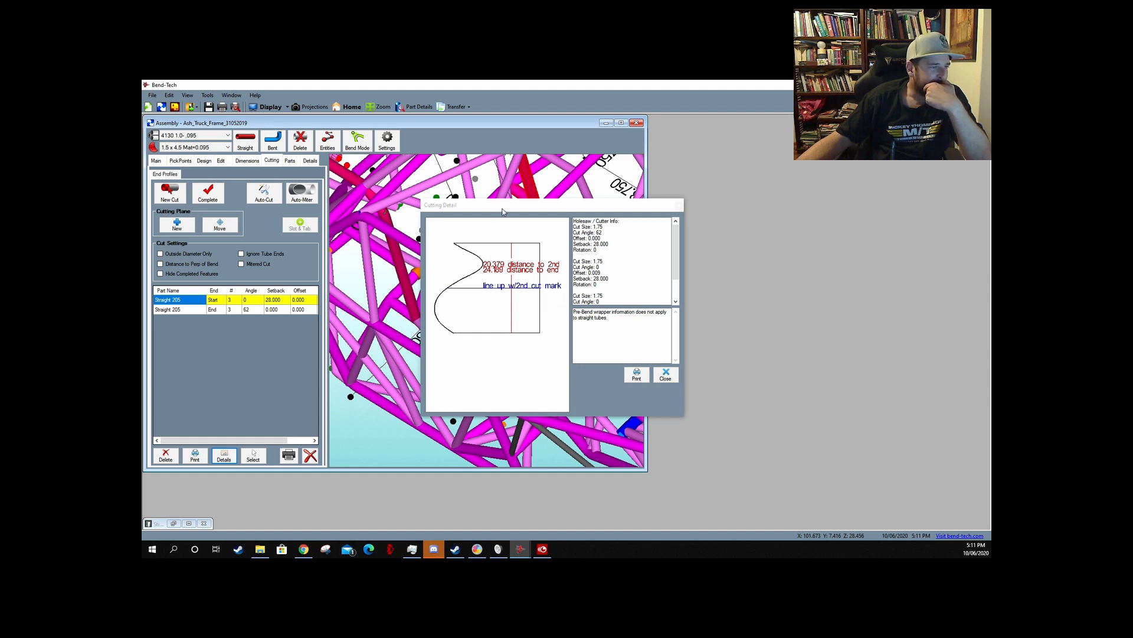
- Reposition the Cutting Detail window and compare the start and end cut profiles of Straight 205
drag(503, 211, 795, 176)
click(189, 311)
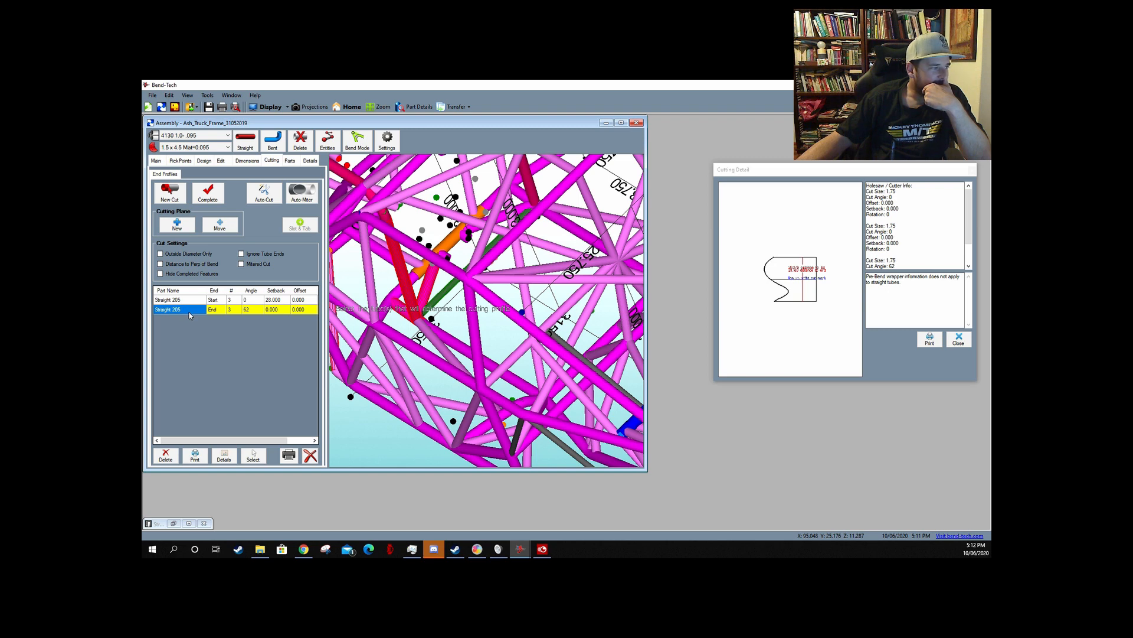
click(186, 300)
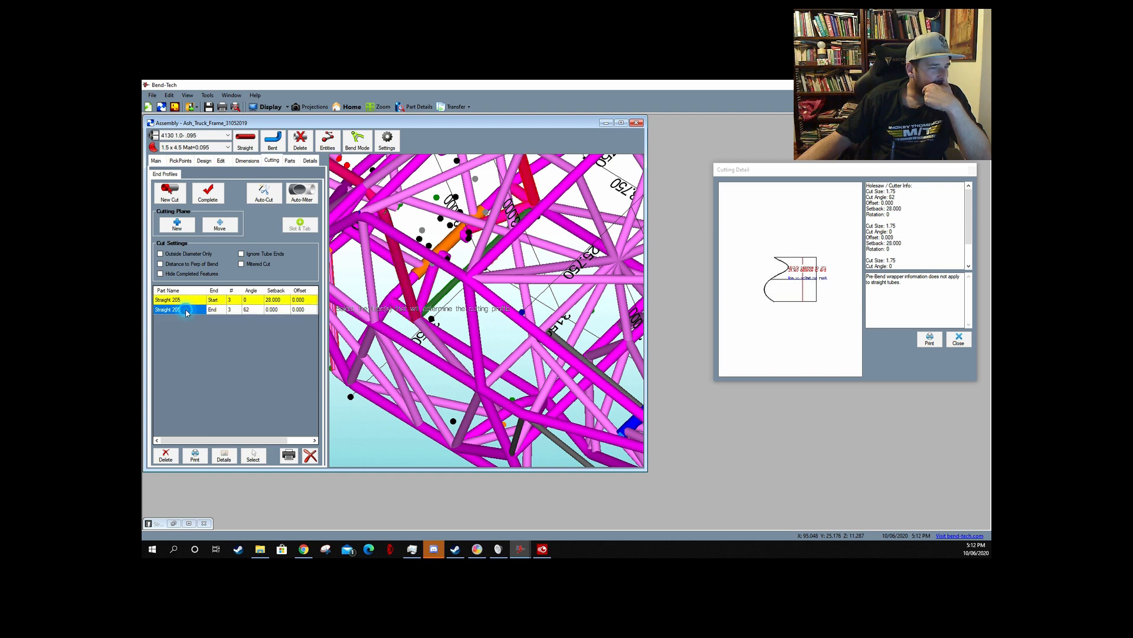
click(187, 310)
drag(790, 170, 490, 198)
scroll(494, 322, up, 6)
scroll(494, 322, down, 3)
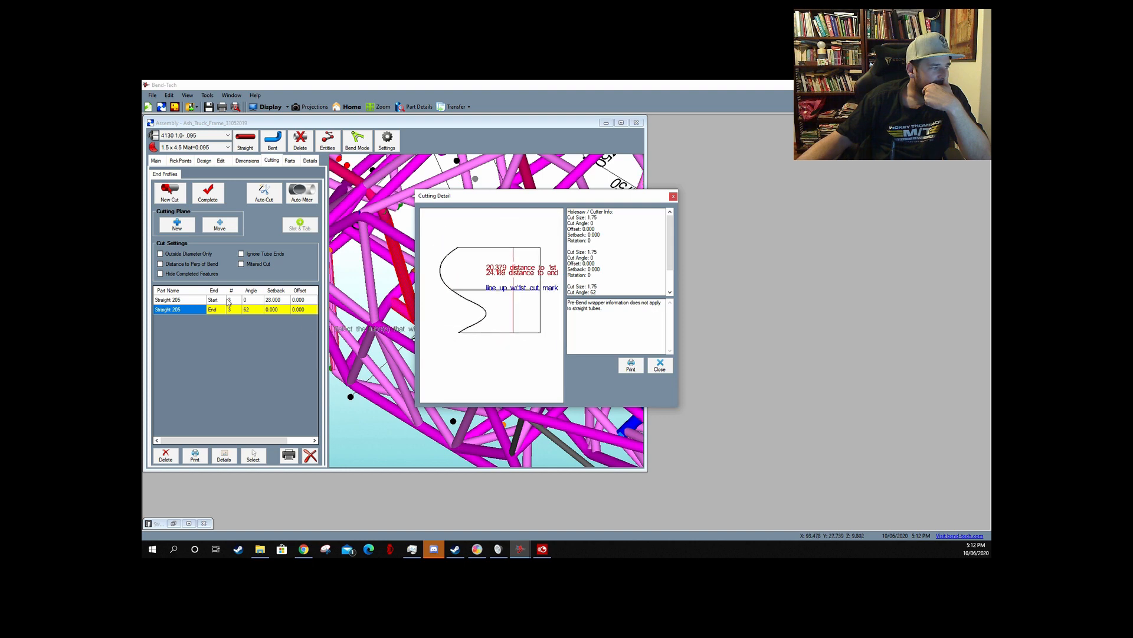
- Examine the notch template for the start end of Straight 205, including its distance and alignment notes
click(184, 300)
scroll(504, 309, up, 4)
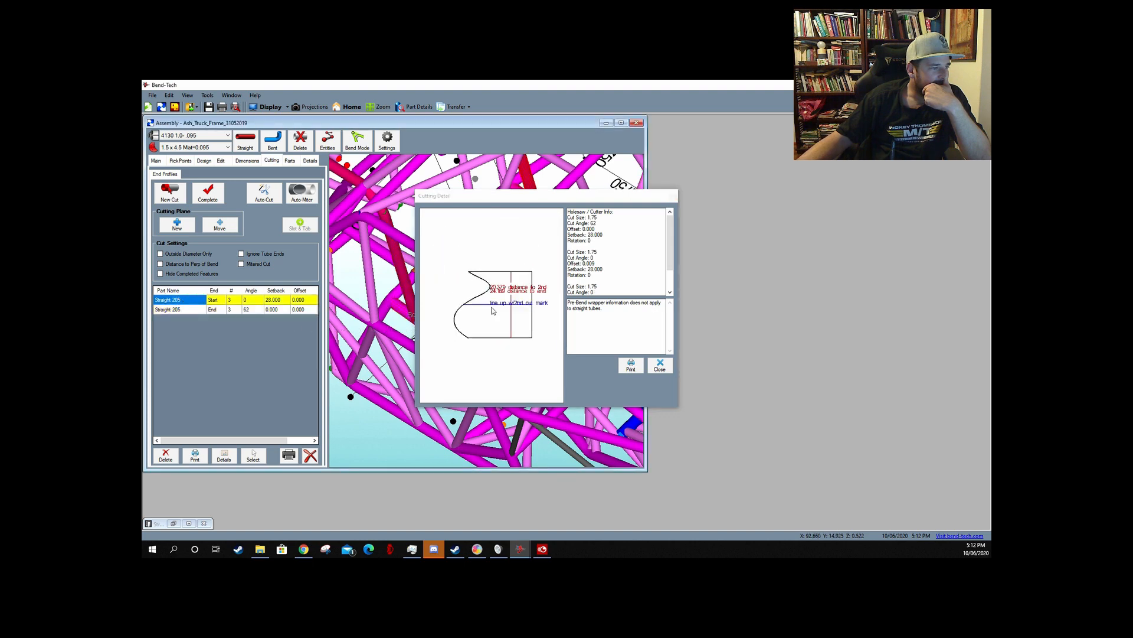
scroll(503, 310, down, 4)
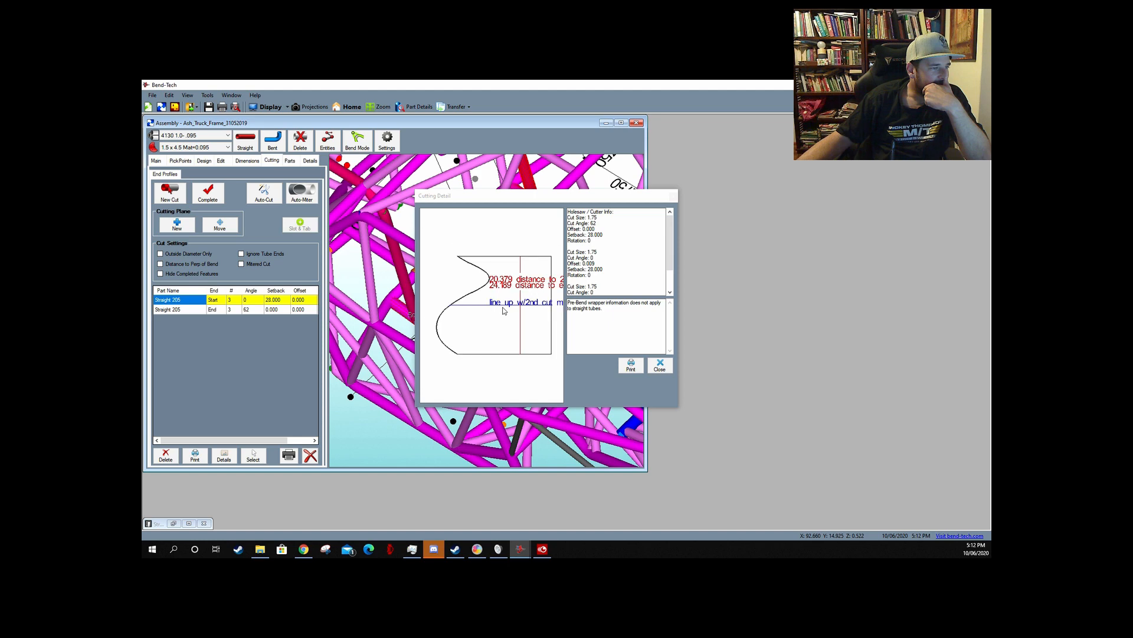
scroll(553, 298, up, 3)
scroll(553, 298, down, 2)
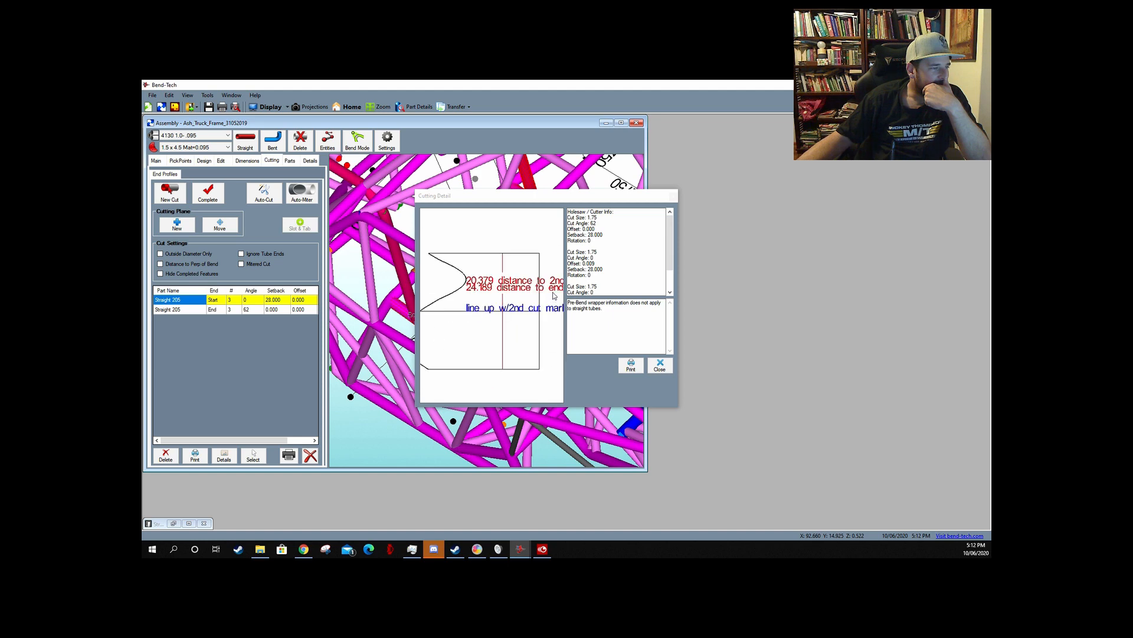
- Examine the notch template for the opposite end of Straight 205, reading its distance and first-cut alignment marks
click(174, 310)
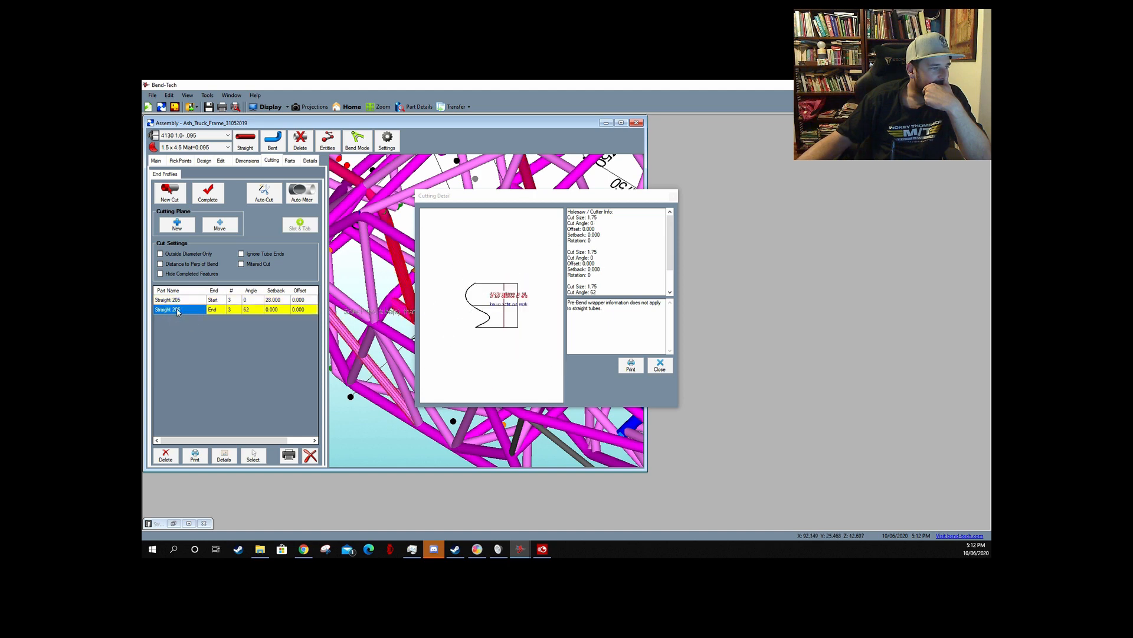
scroll(500, 307, up, 3)
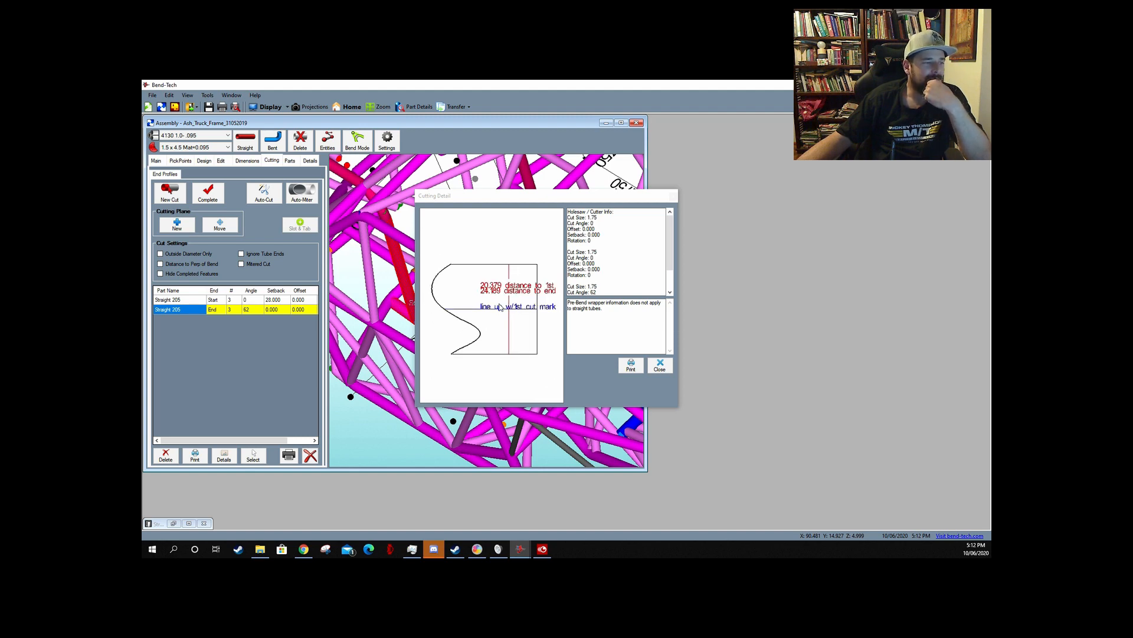
scroll(500, 307, down, 2)
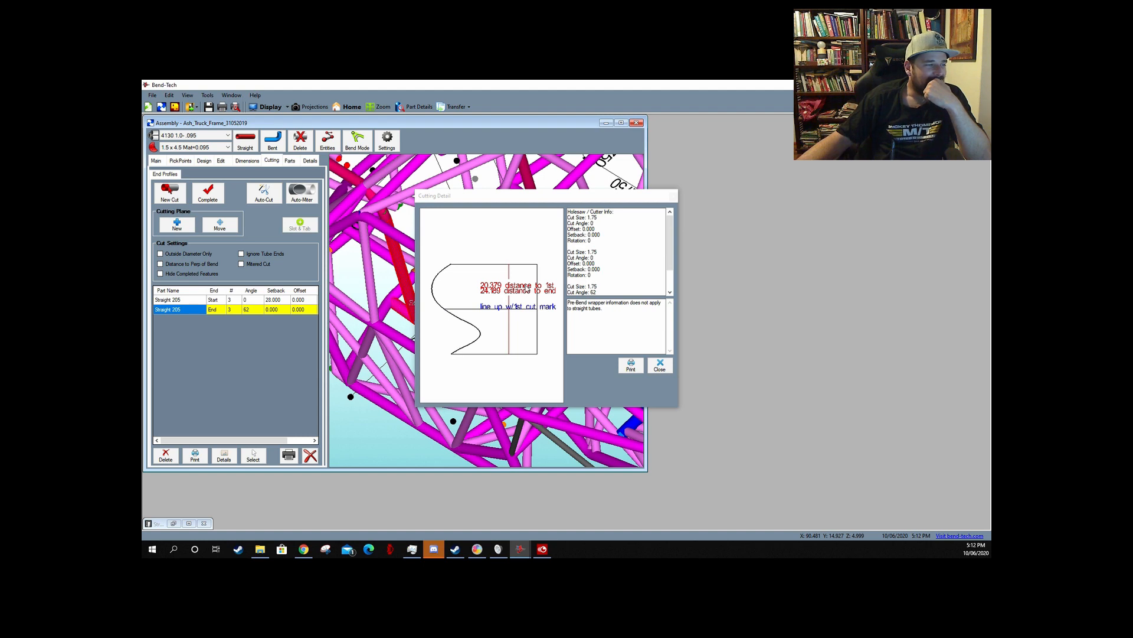
scroll(527, 290, down, 2)
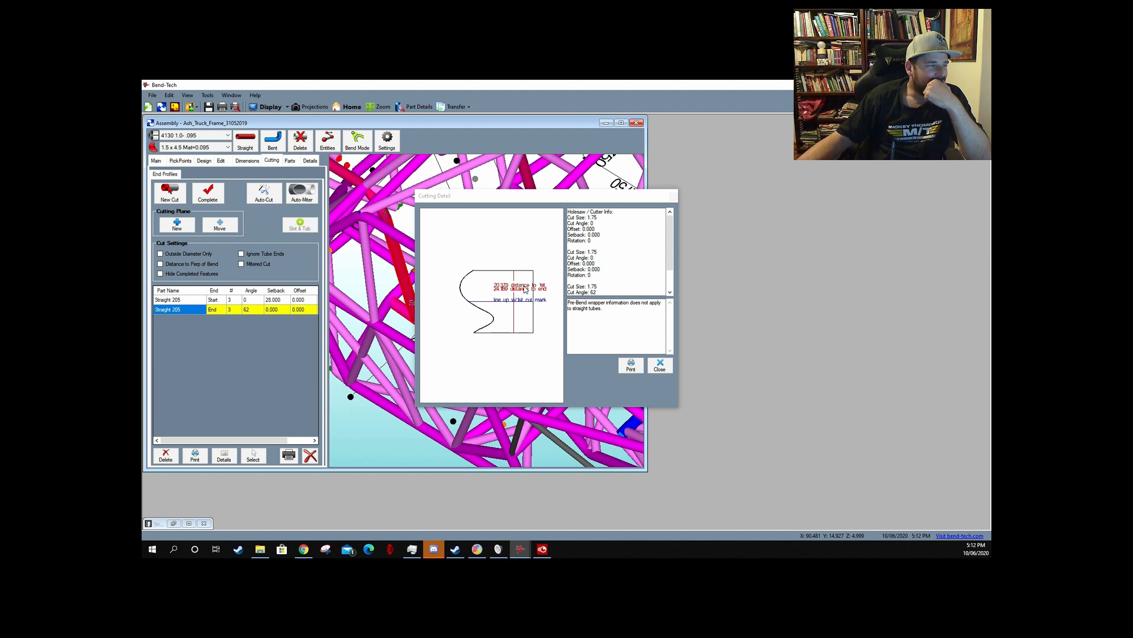
scroll(498, 295, up, 3)
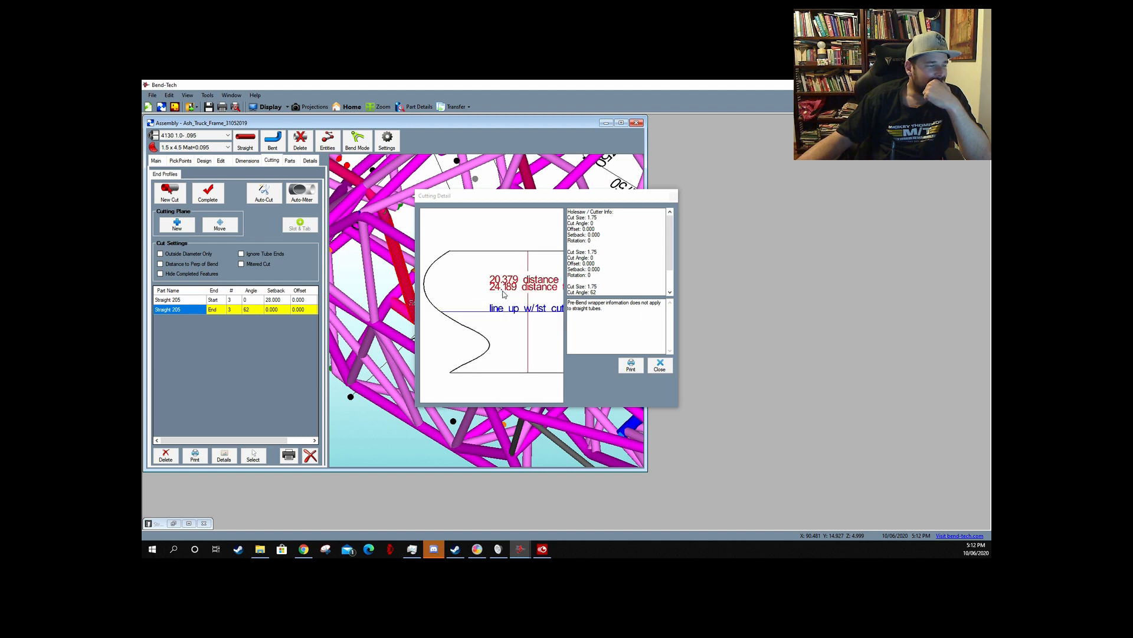
scroll(501, 292, down, 2)
scroll(420, 289, up, 4)
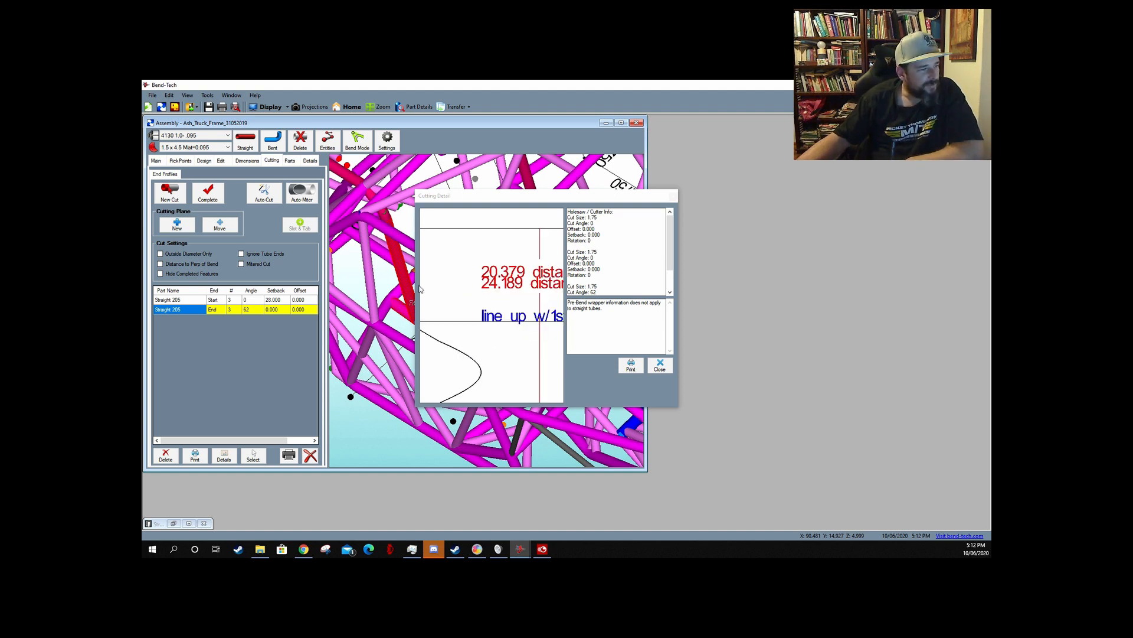
scroll(500, 313, down, 3)
scroll(500, 313, up, 1)
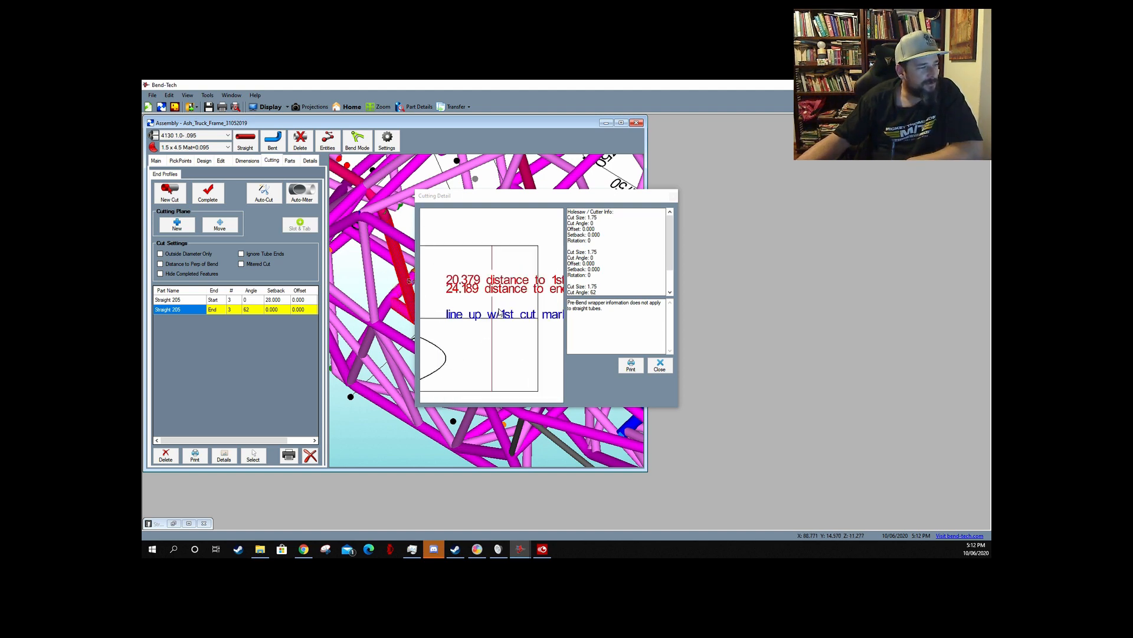
scroll(500, 313, down, 3)
scroll(531, 311, up, 2)
scroll(551, 309, down, 2)
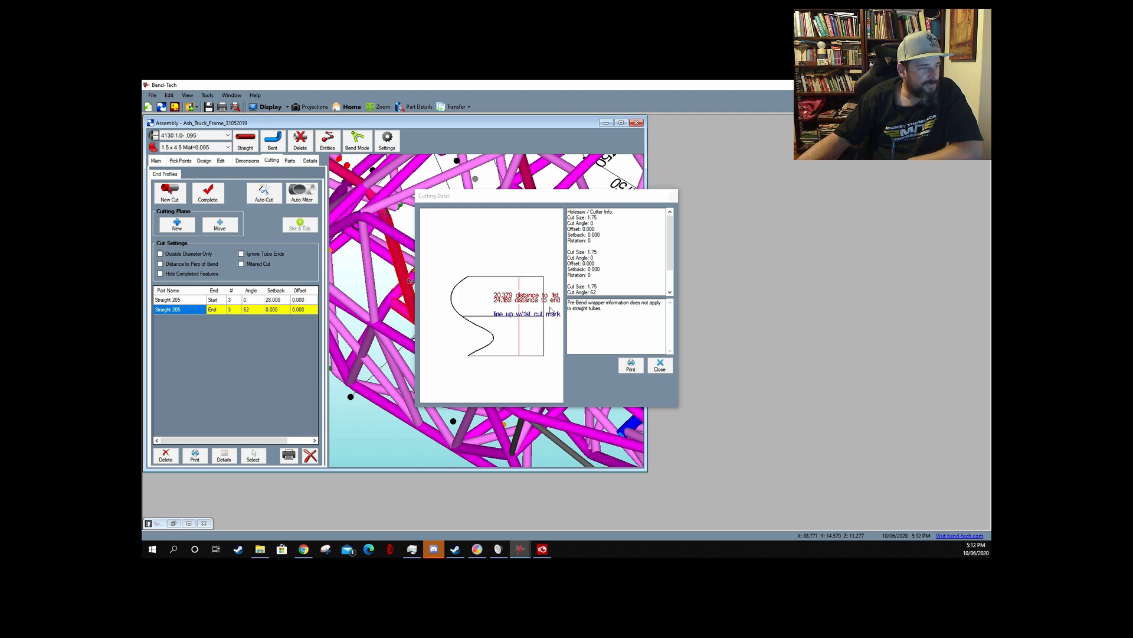
scroll(555, 307, down, 1)
scroll(549, 308, up, 2)
scroll(538, 310, down, 1)
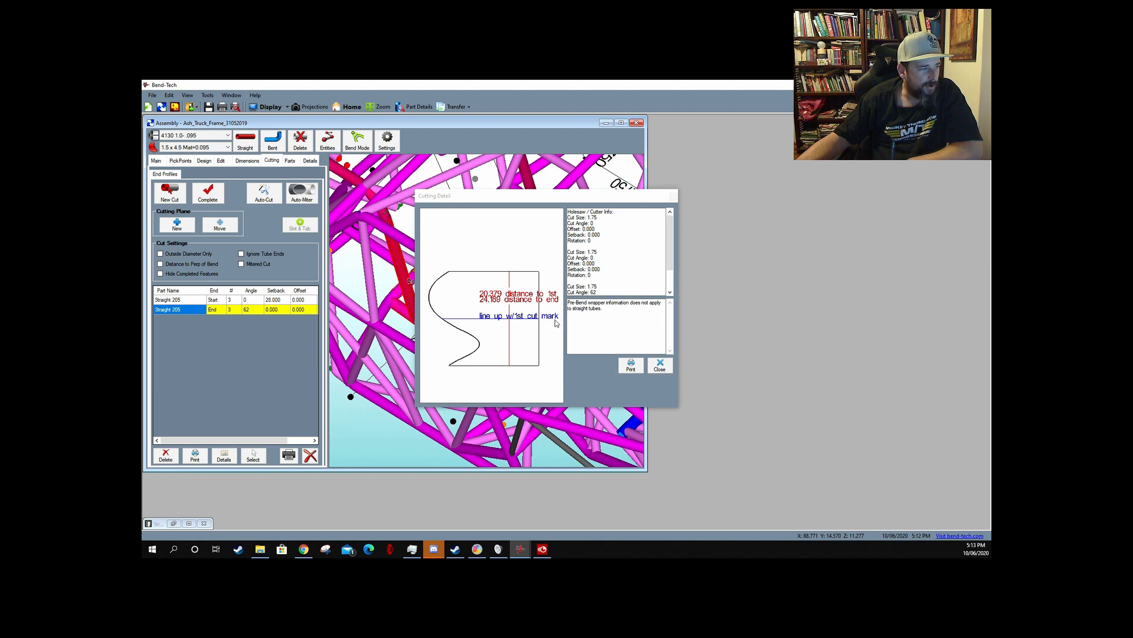
- Recheck the start-end notch template of Straight 205 and close the Cutting Detail window
click(172, 300)
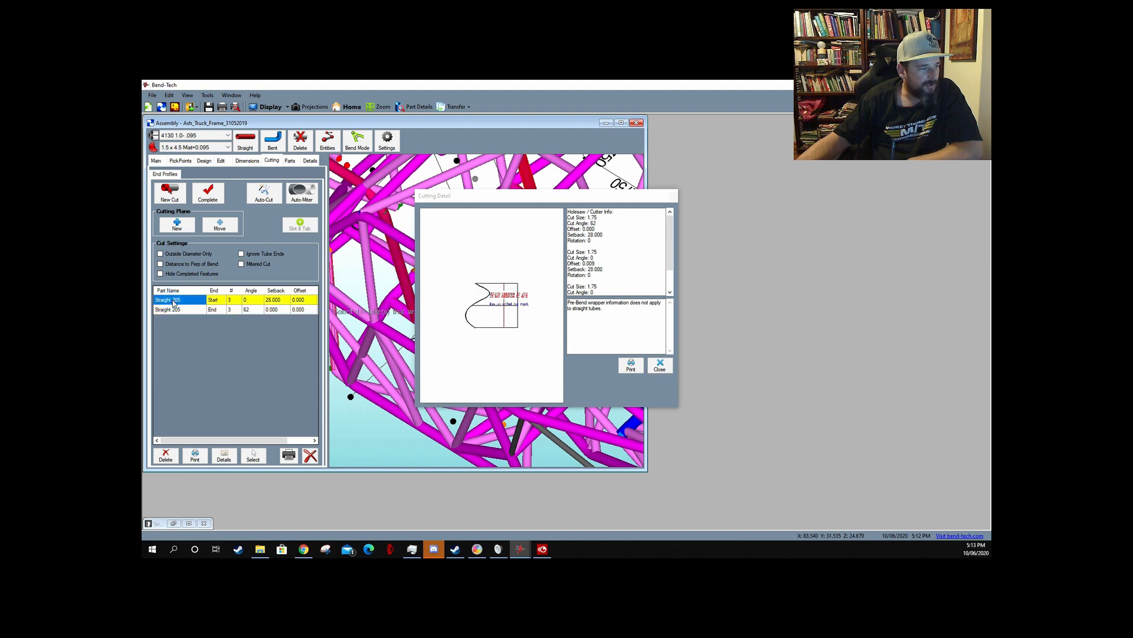
scroll(505, 314, up, 2)
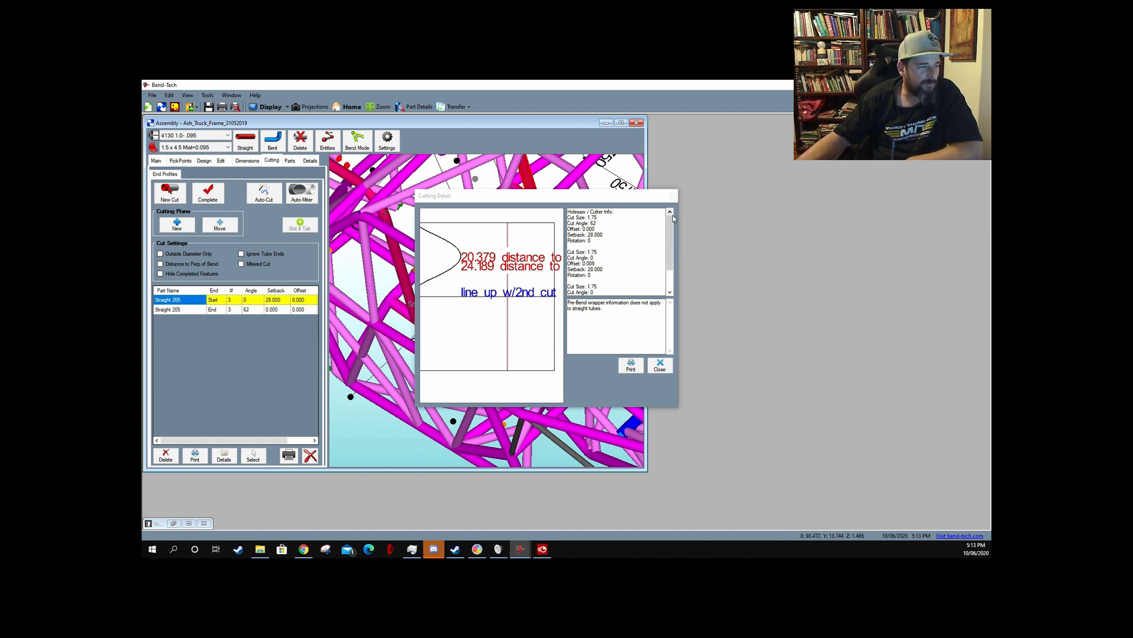
click(660, 365)
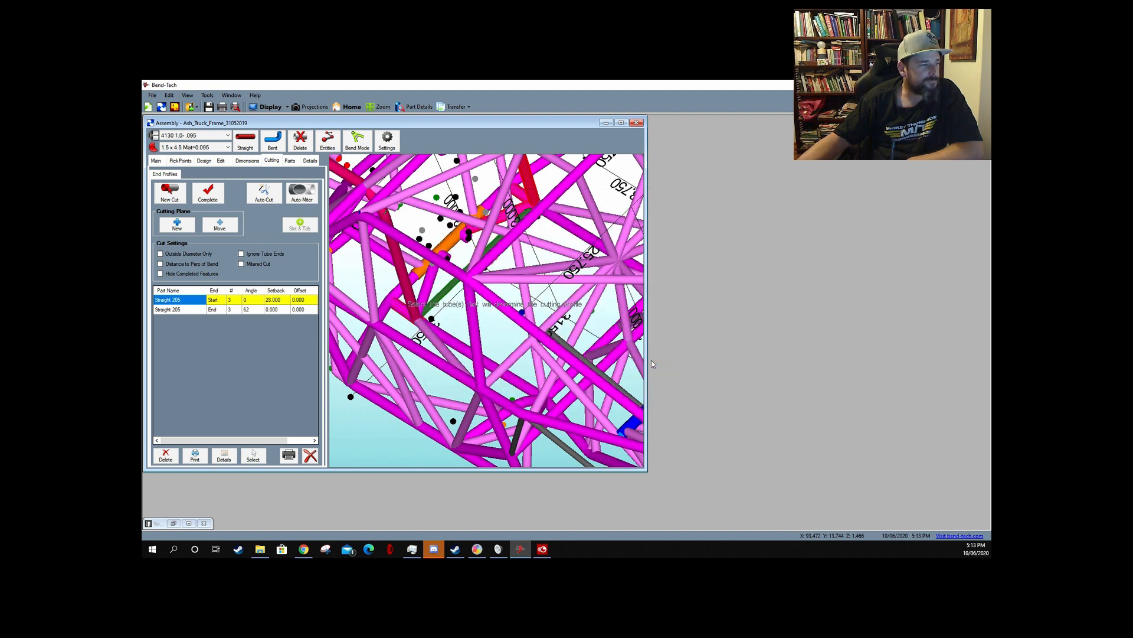
scroll(455, 299, down, 3)
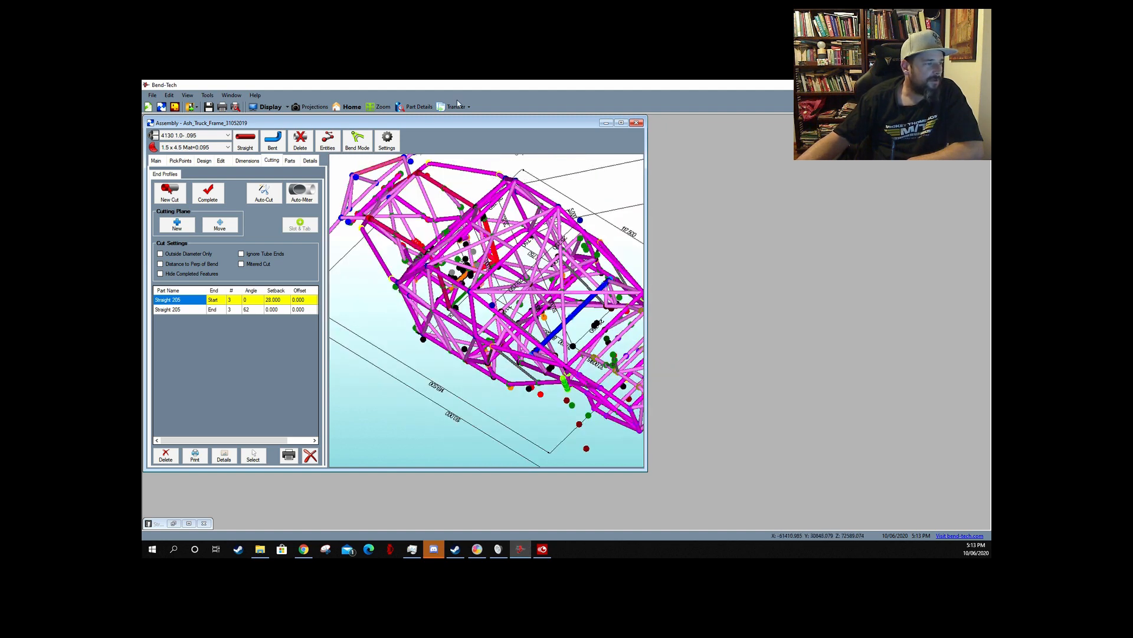
- Inspect the notched tube in the Straight Part window and close it without saving the part
click(188, 523)
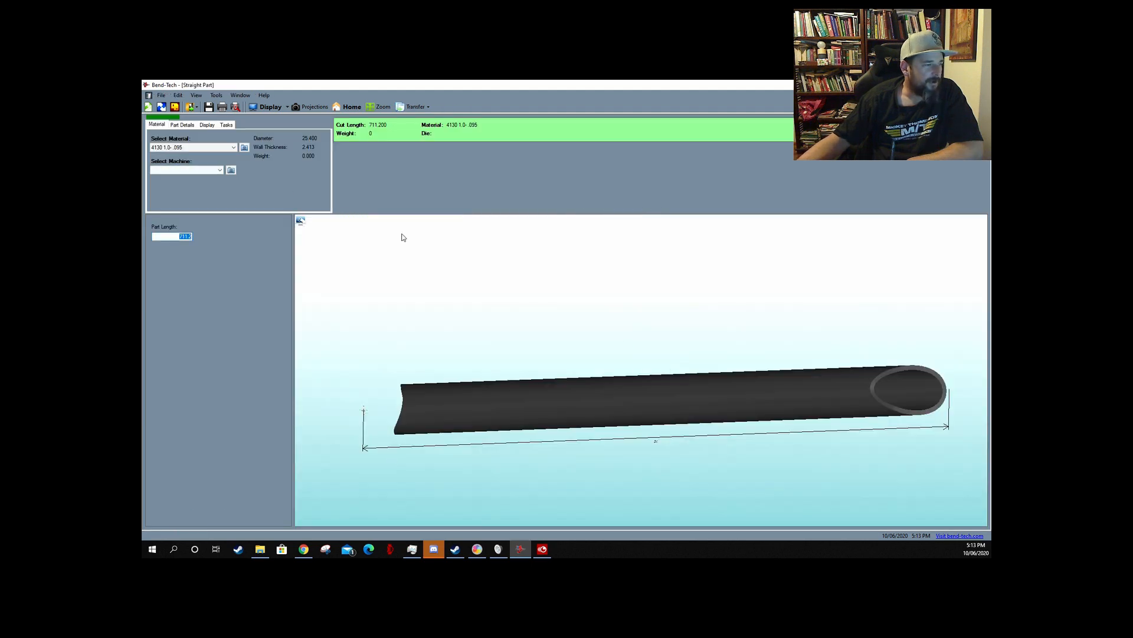
scroll(480, 319, up, 3)
scroll(508, 332, down, 6)
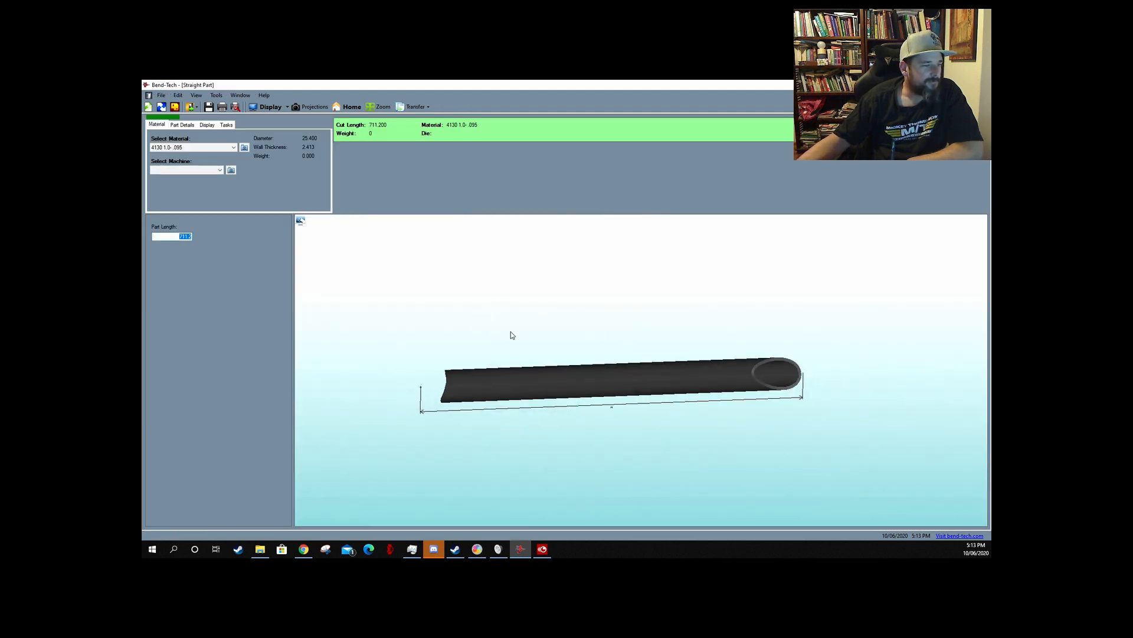
scroll(632, 465, up, 2)
scroll(640, 460, down, 3)
drag(496, 403, 577, 410)
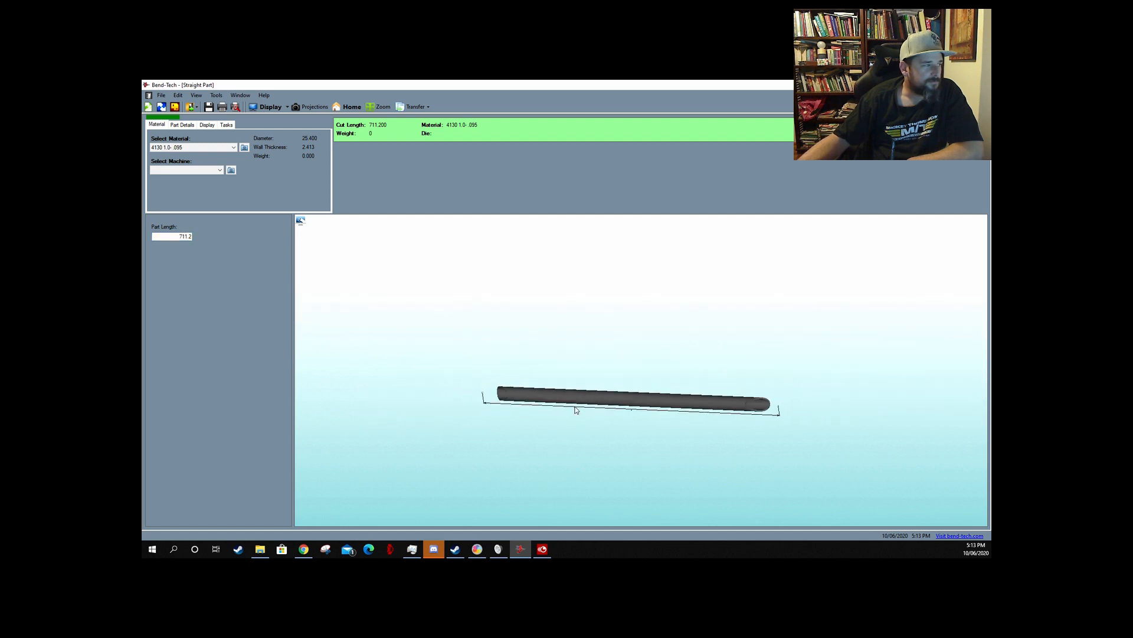
scroll(574, 486, up, 2)
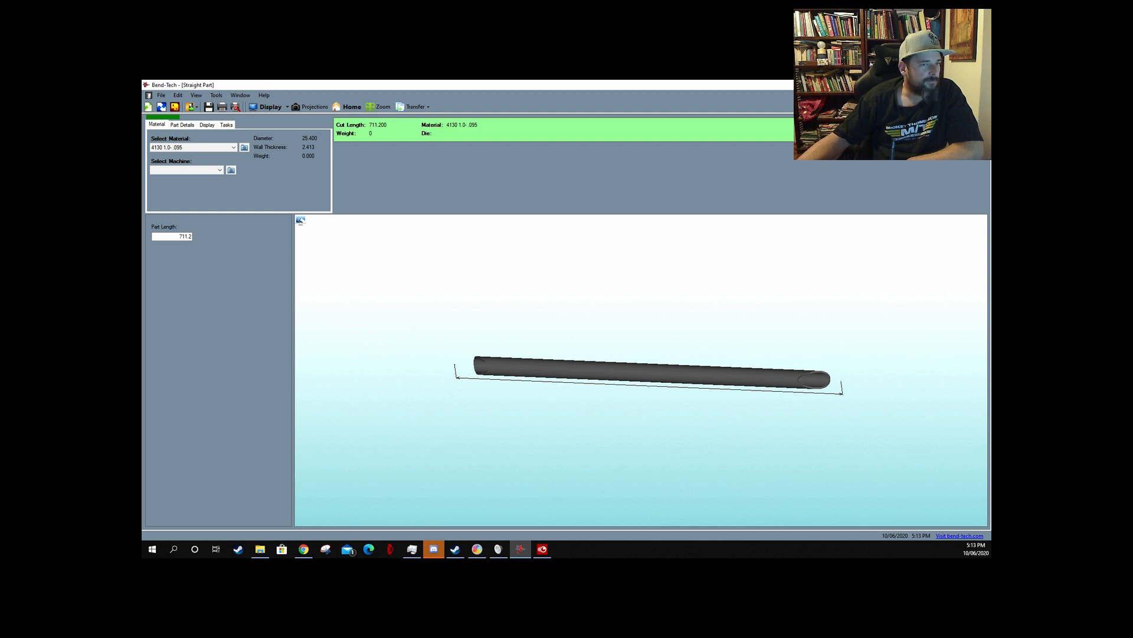
click(983, 87)
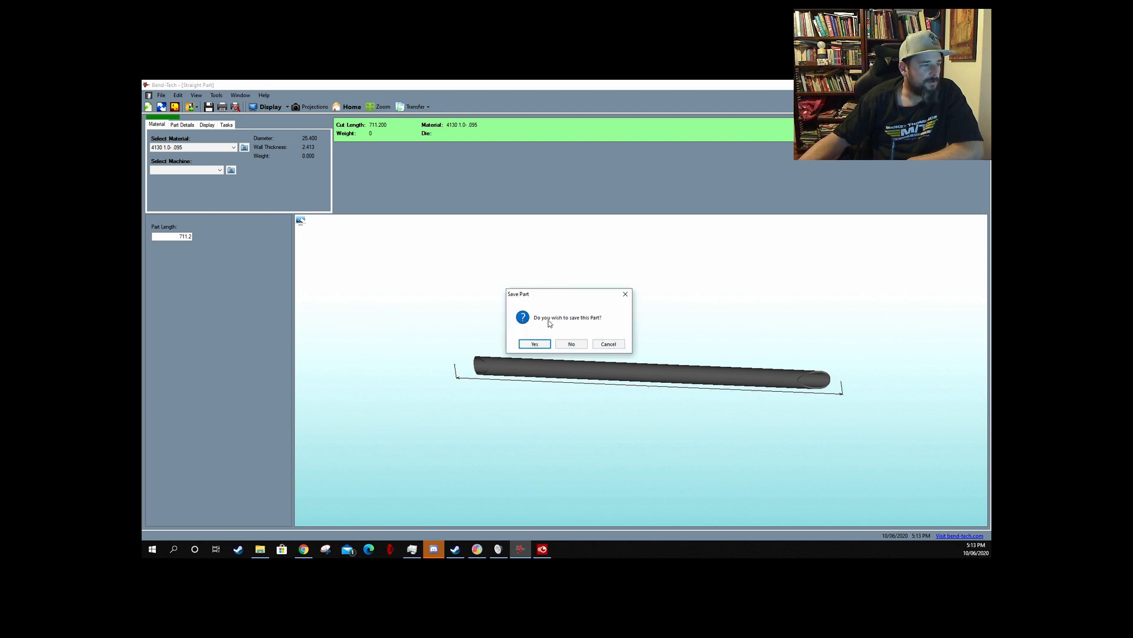
click(577, 346)
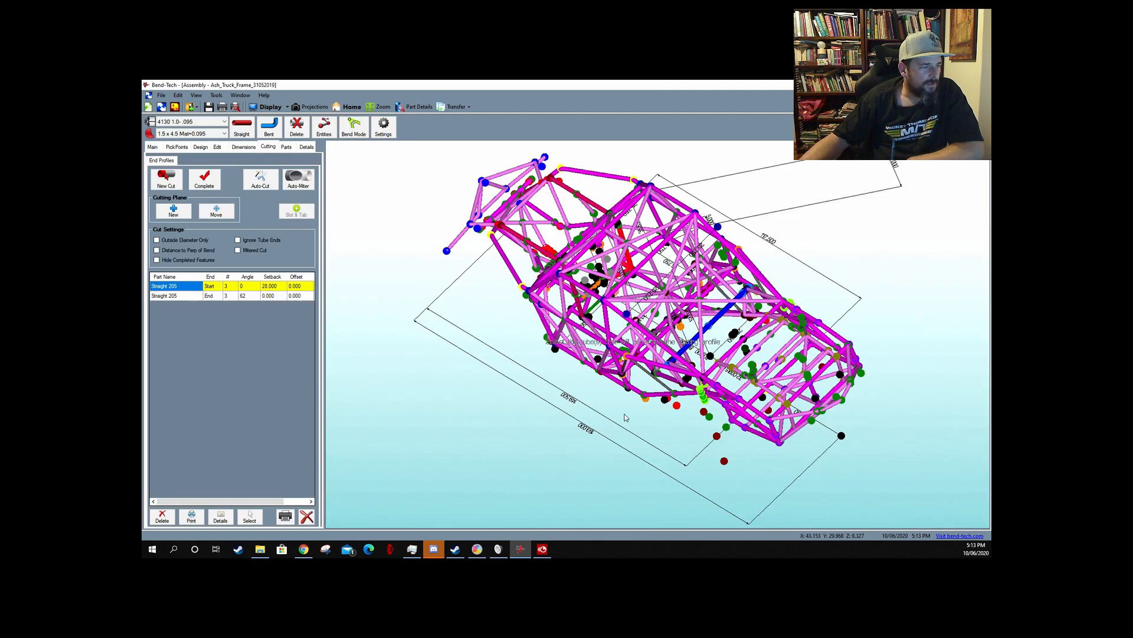
- Show the assembly's parts list, select the LSH Main Lateral tube and open its part details
scroll(629, 393, up, 3)
scroll(675, 405, up, 3)
scroll(711, 407, down, 4)
scroll(732, 391, up, 4)
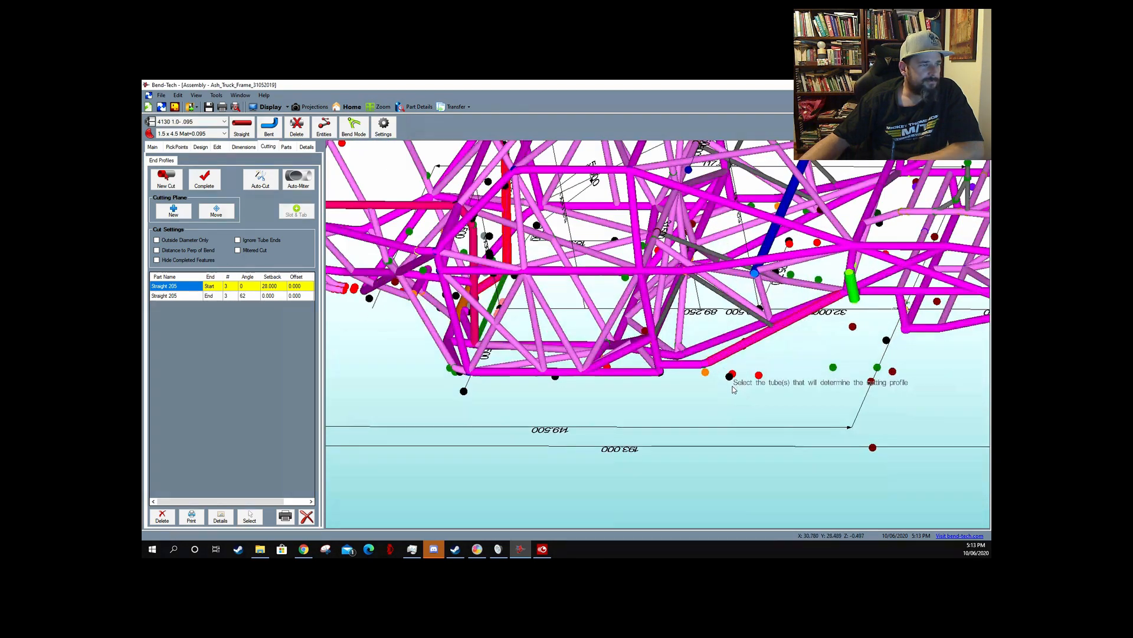
scroll(733, 389, down, 4)
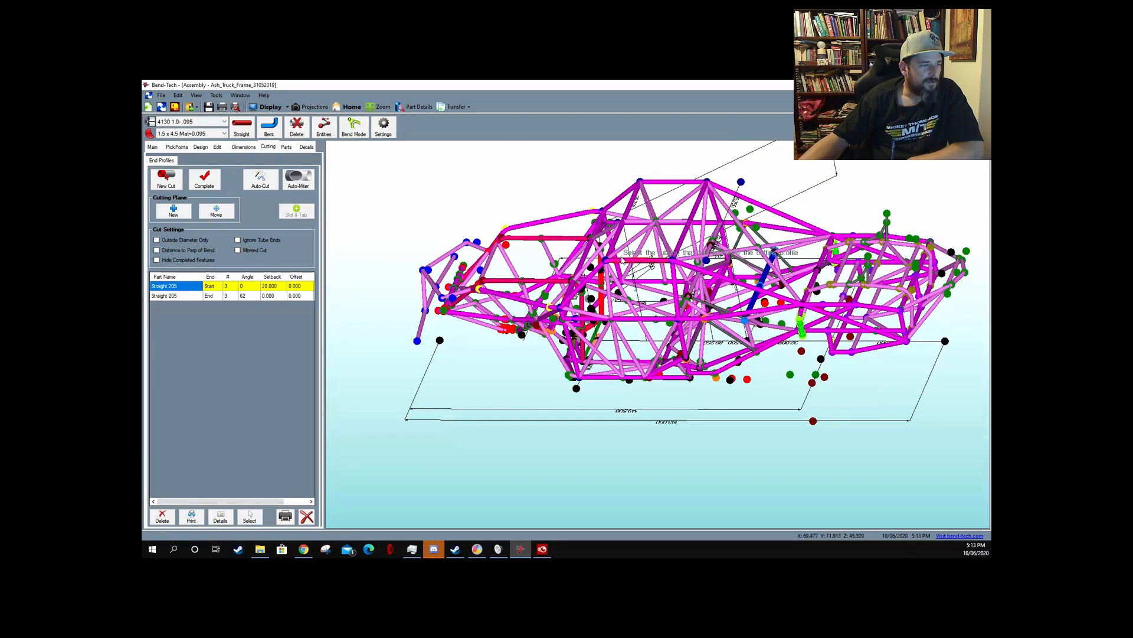
click(285, 147)
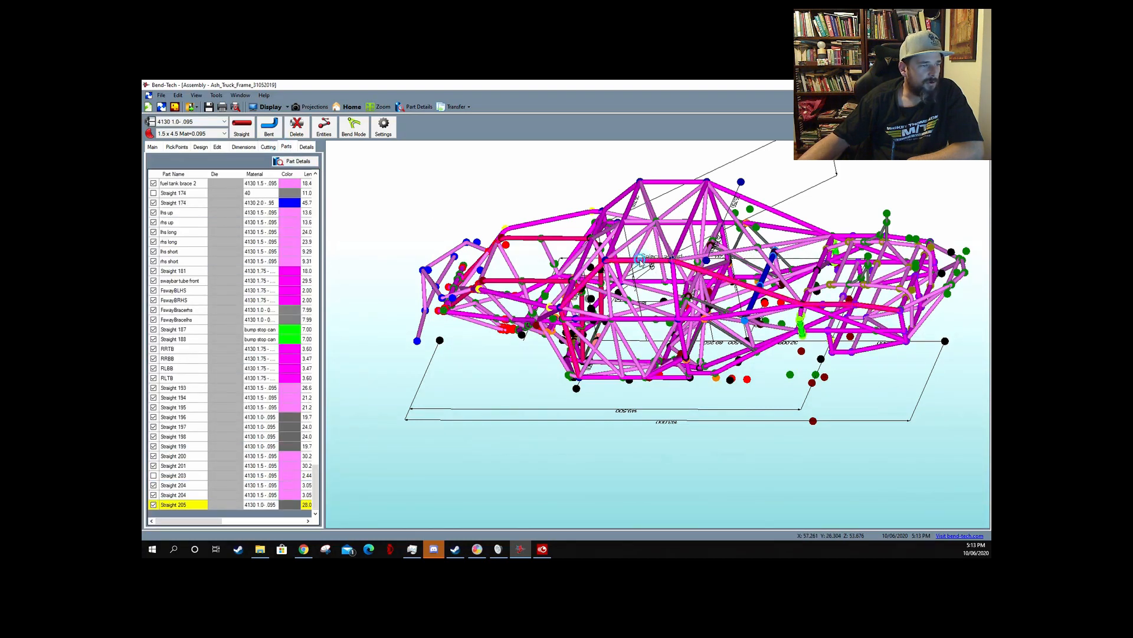
scroll(662, 405, up, 1)
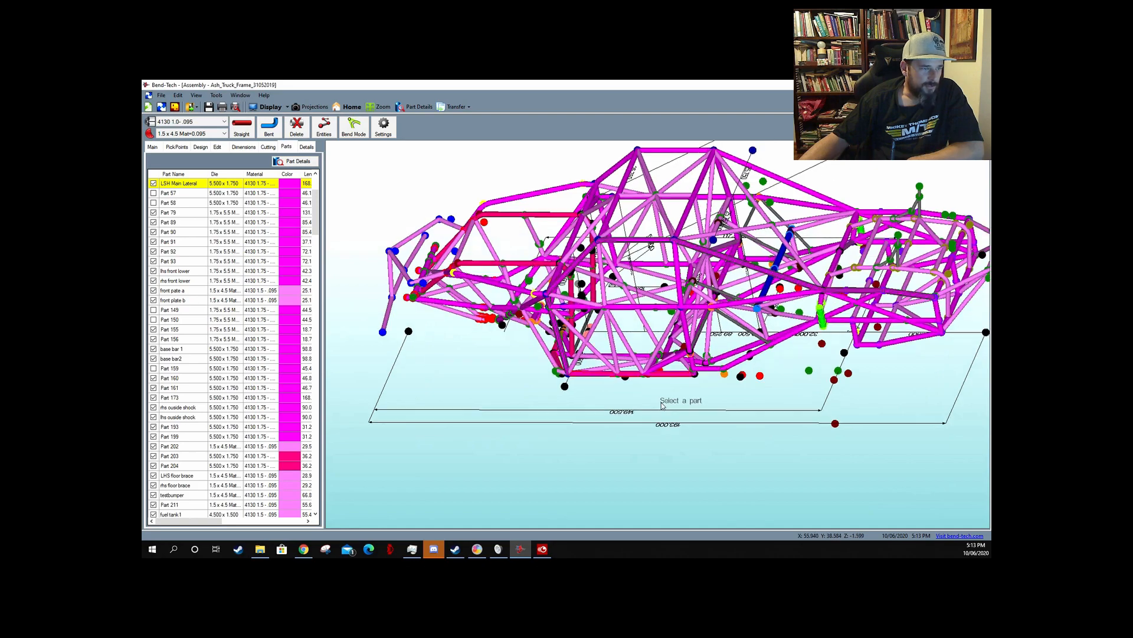
middle_drag(662, 405, 658, 369)
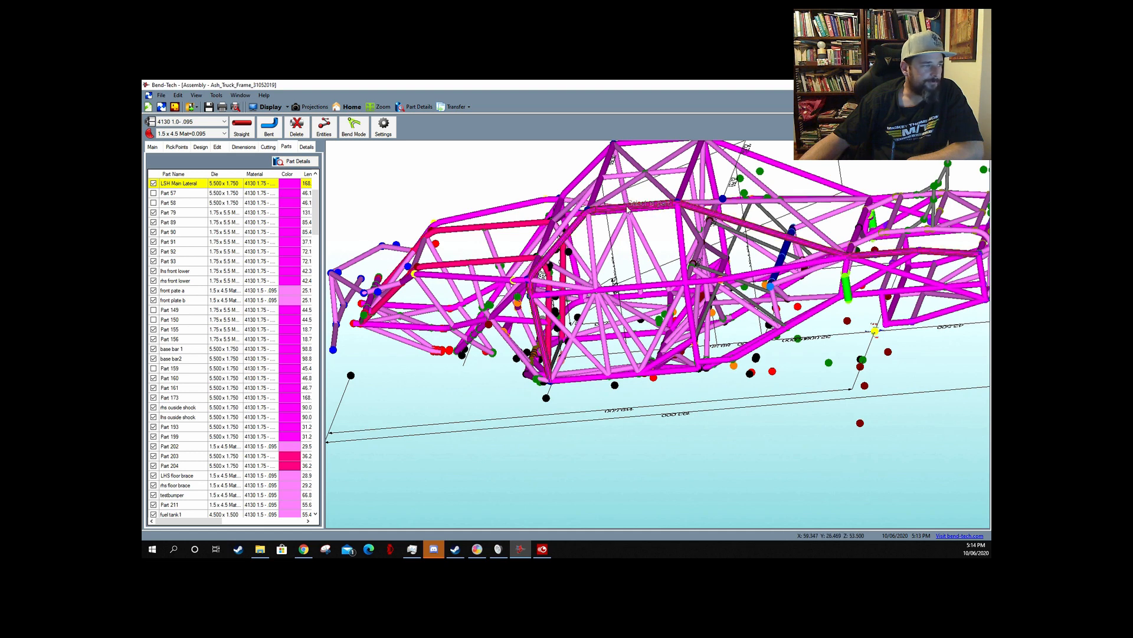
click(295, 162)
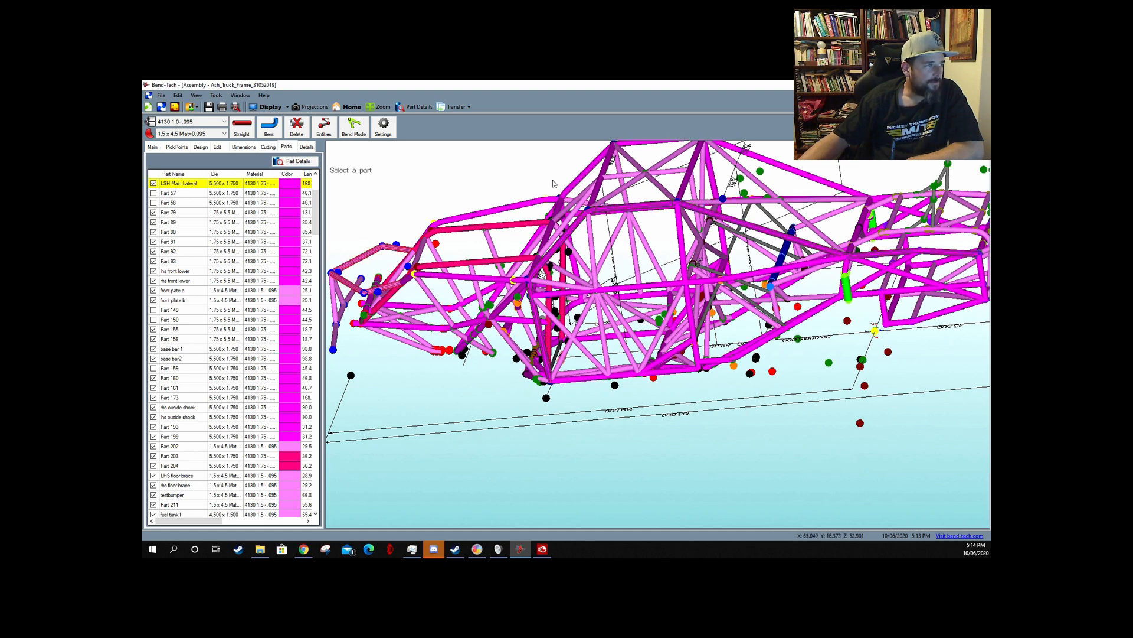
click(414, 110)
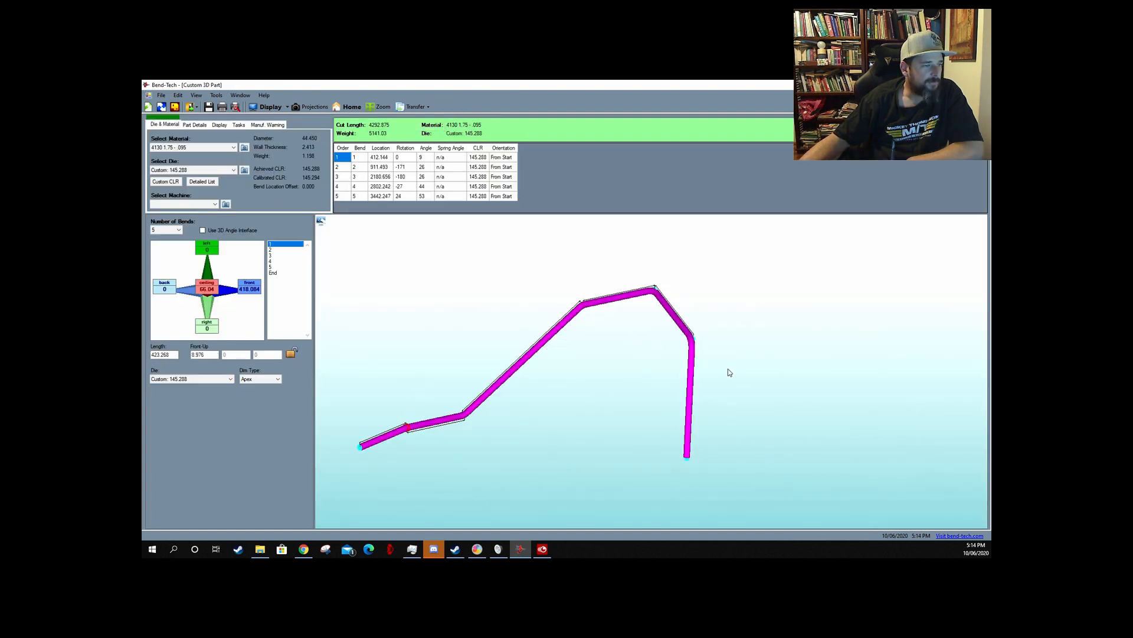
- Examine the shape of the five-bend main lateral tube from several angles alongside its bend data
scroll(840, 397, down, 4)
scroll(792, 443, up, 5)
scroll(862, 374, down, 2)
scroll(856, 369, up, 1)
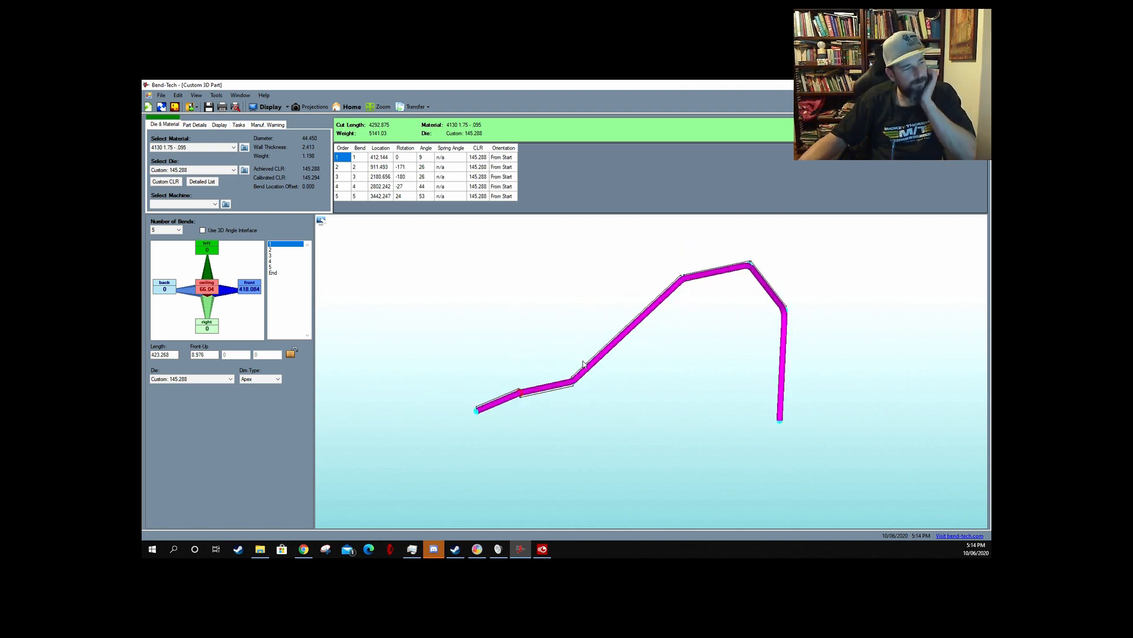
drag(549, 347, 435, 336)
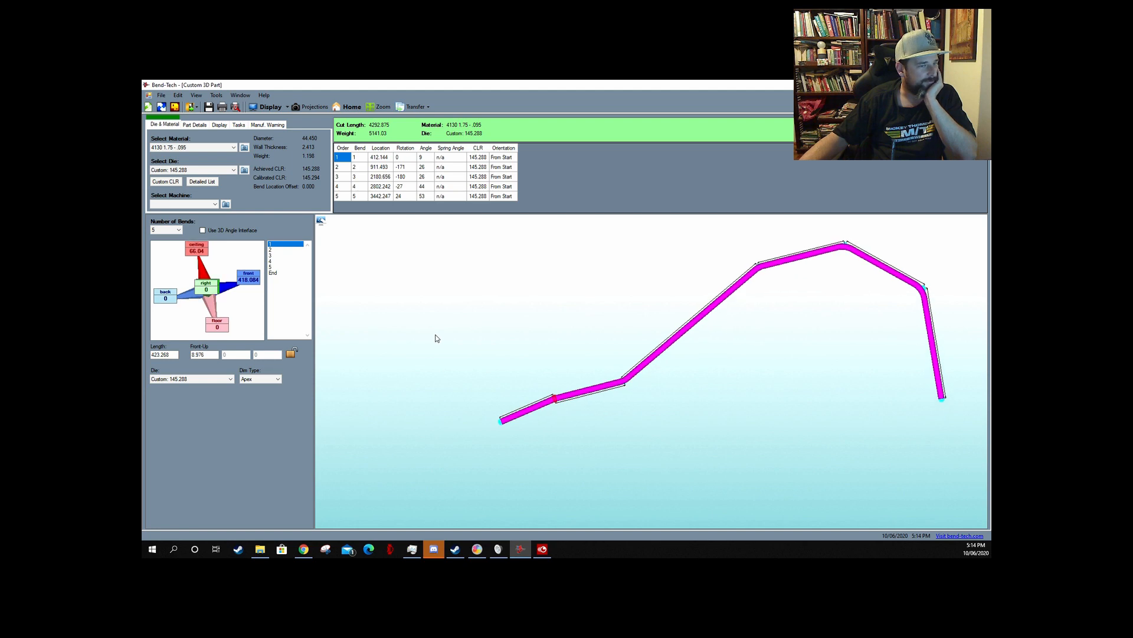
scroll(820, 341, down, 4)
scroll(878, 311, up, 3)
scroll(905, 347, up, 2)
scroll(910, 426, down, 3)
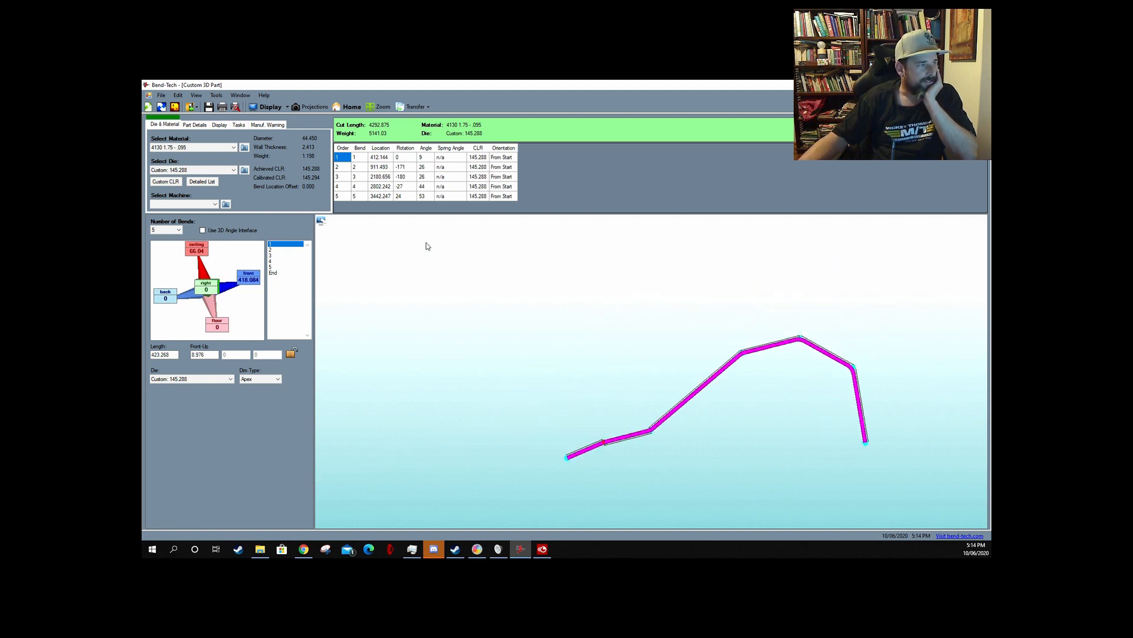
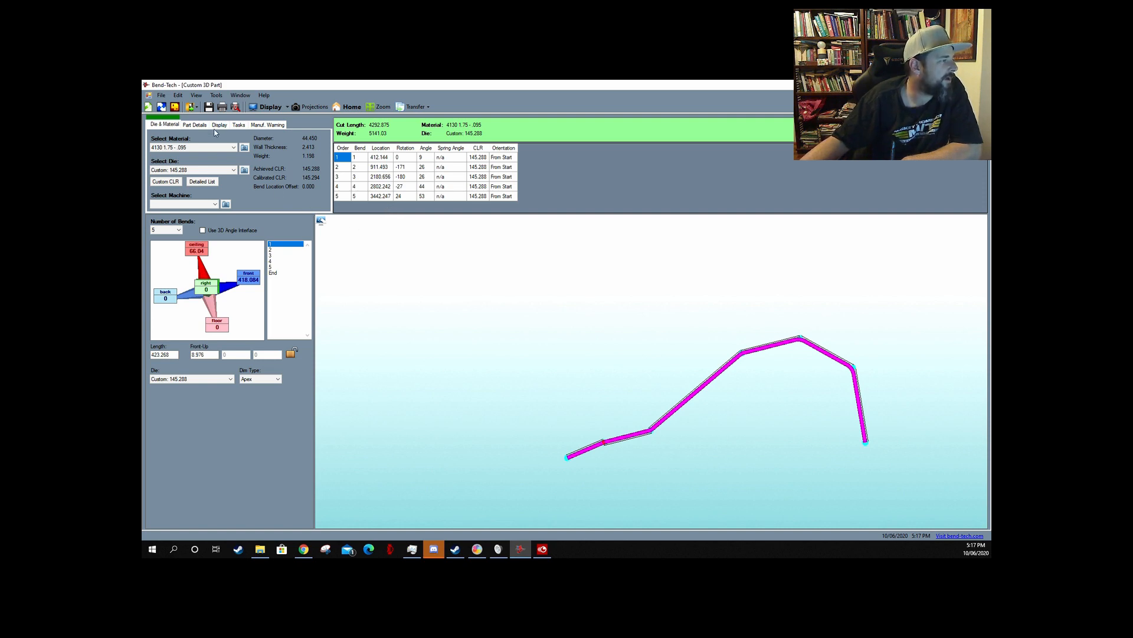
- Check the part's display settings, then open its bend order in a maximized Part Bending Order window
click(195, 125)
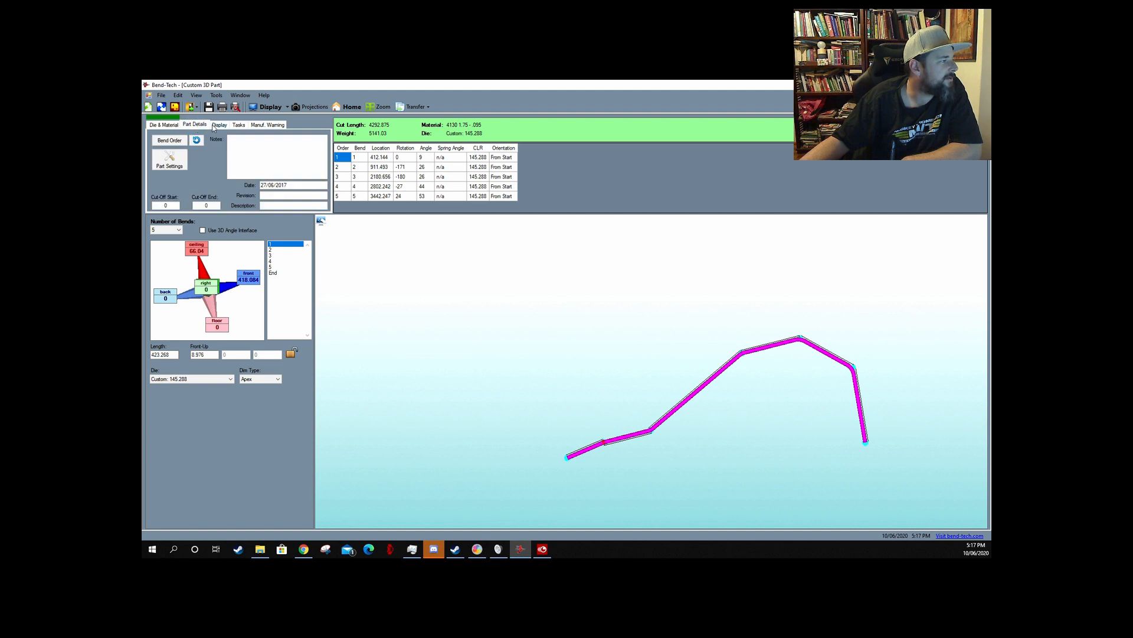
click(222, 128)
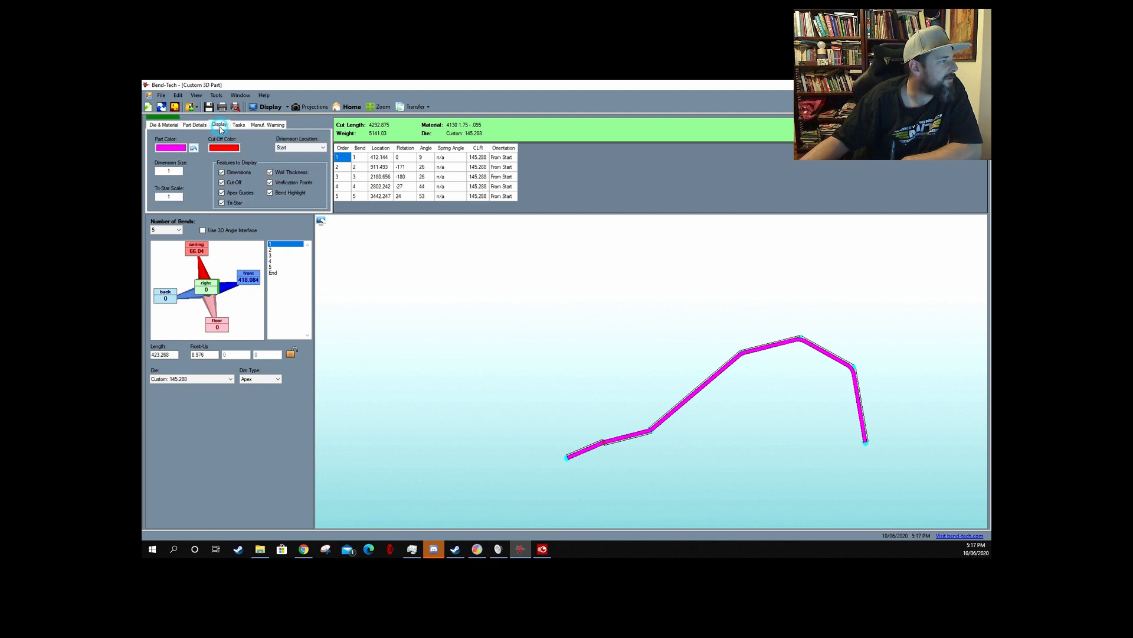
click(197, 126)
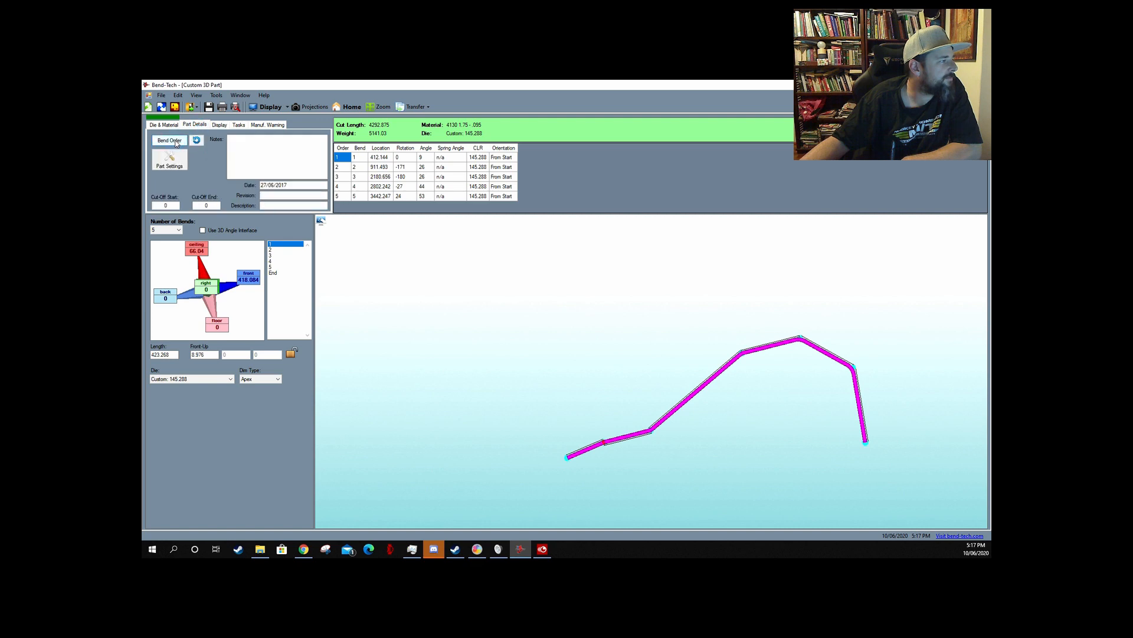
click(175, 142)
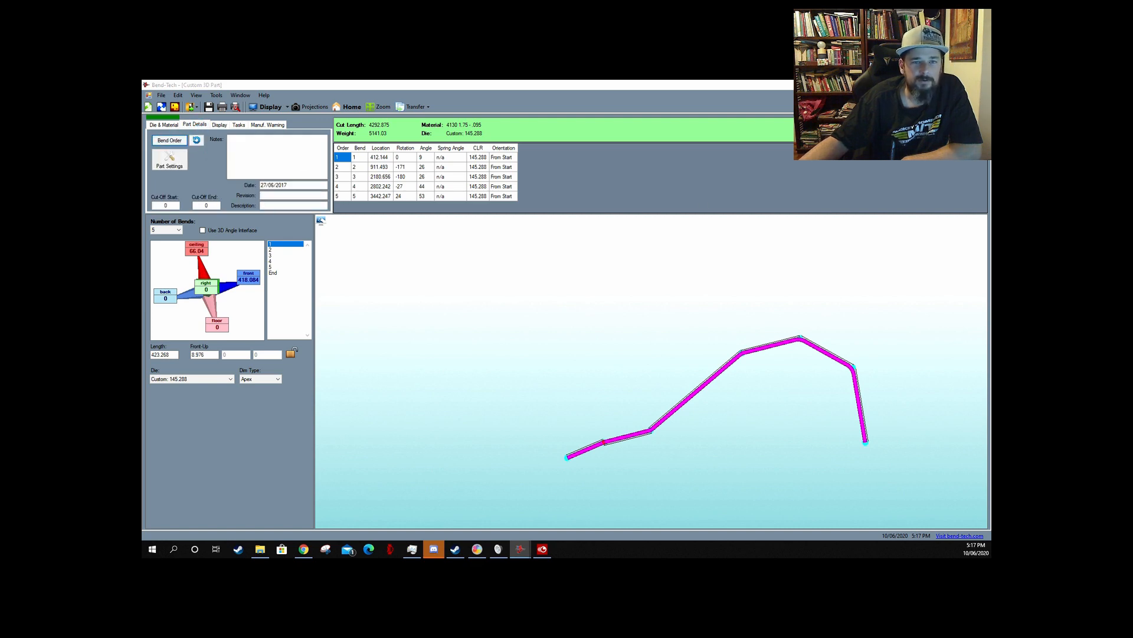
drag(912, 195, 580, 194)
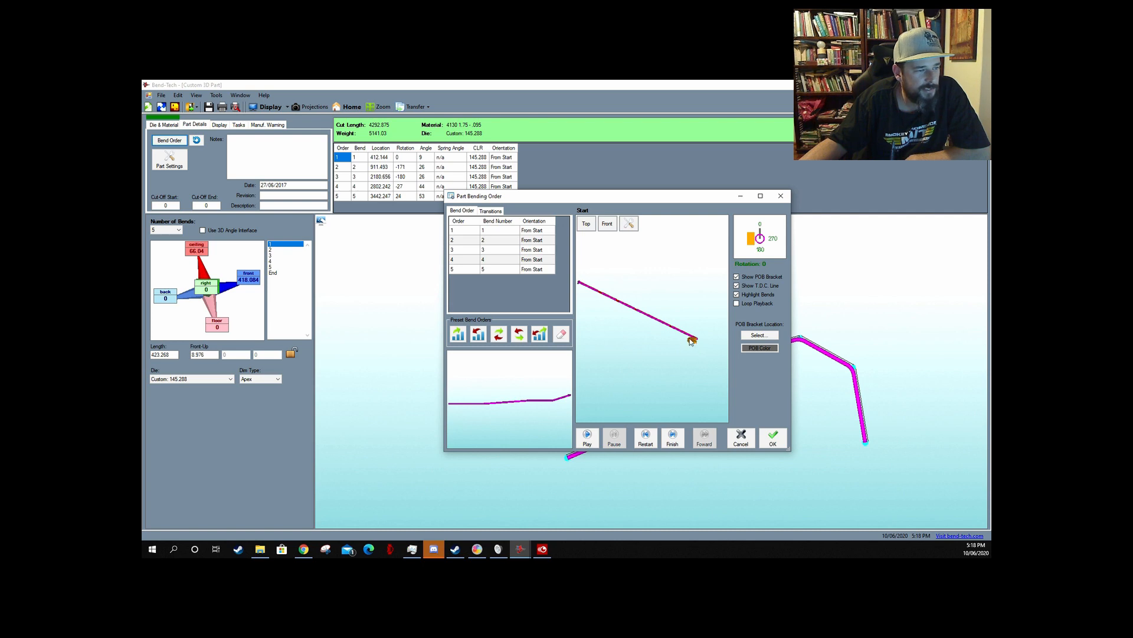
click(761, 196)
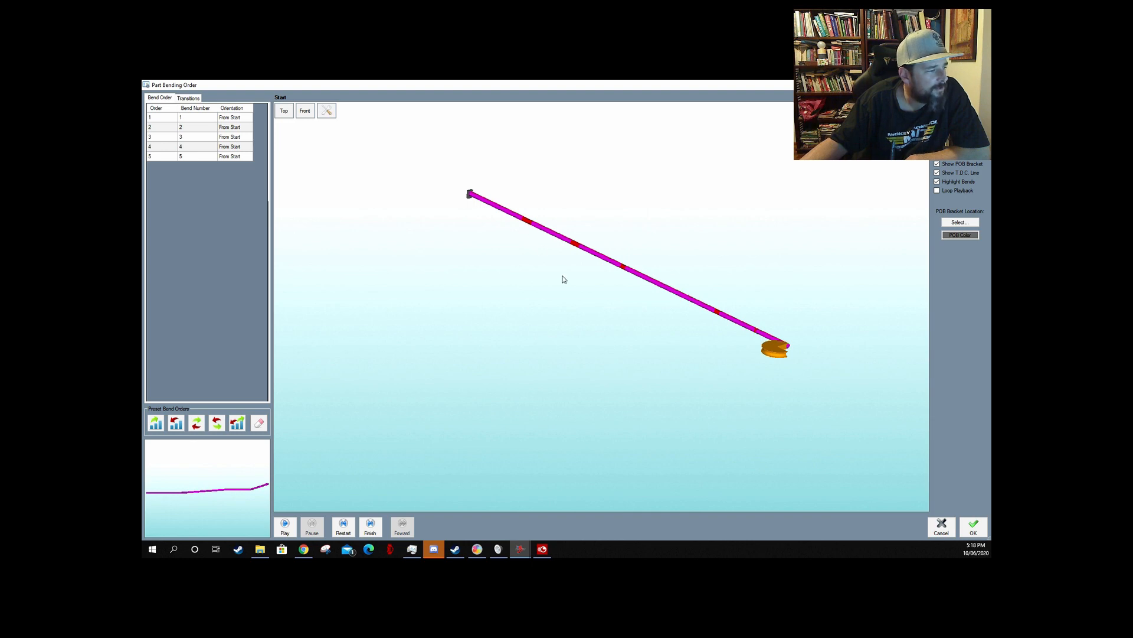
- Play the bending simulation from the start several times and pause it partway to check the bend sequence
click(284, 528)
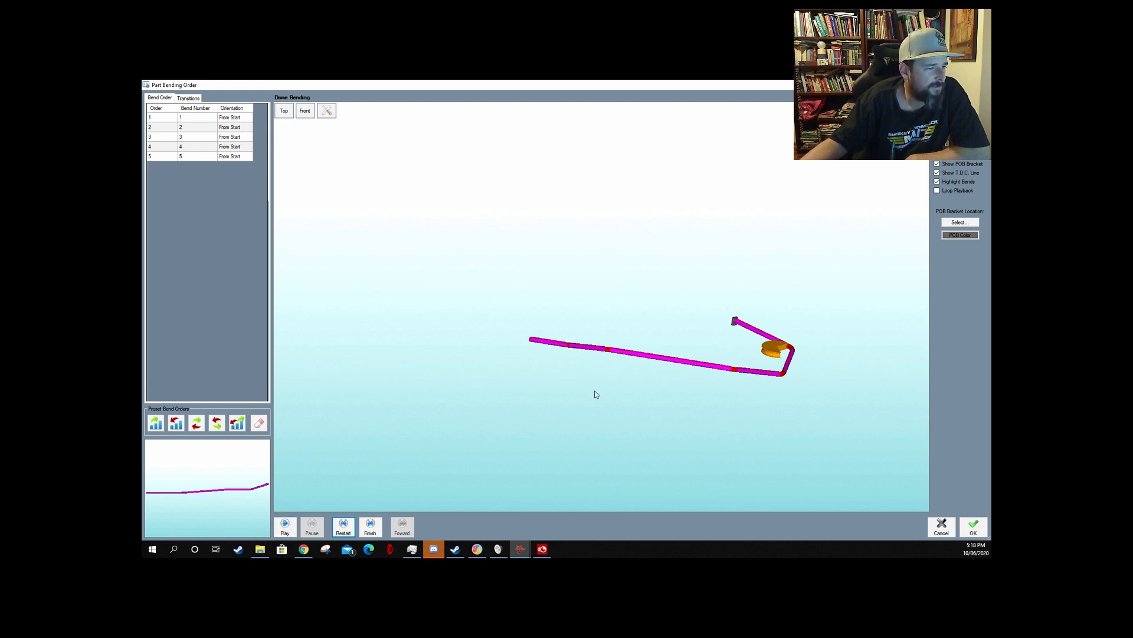
click(343, 527)
click(284, 529)
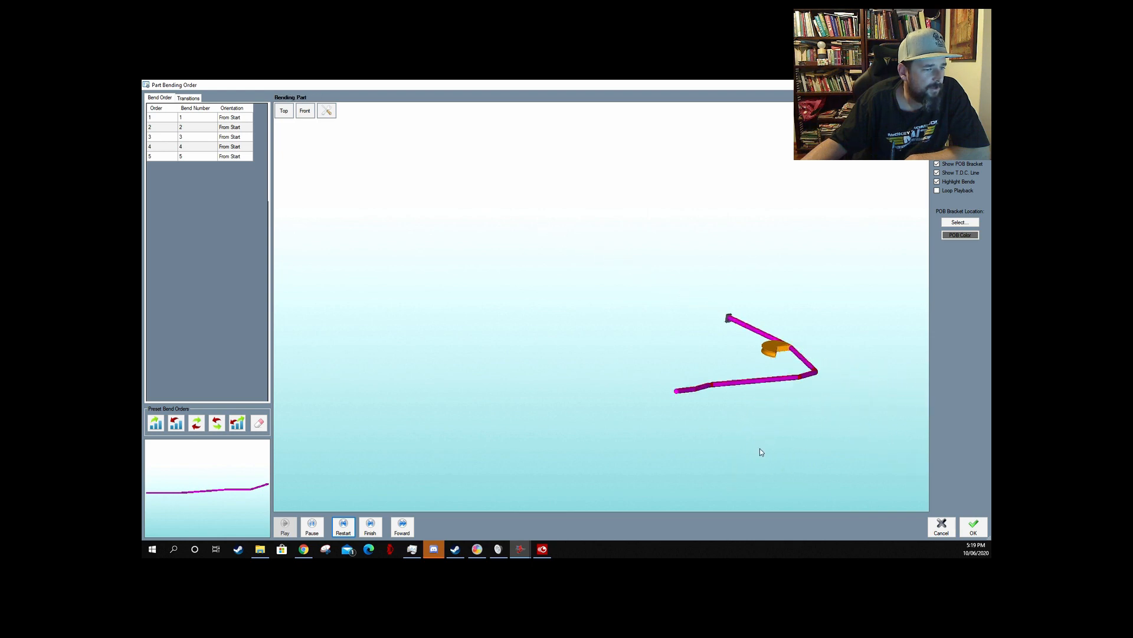
click(344, 528)
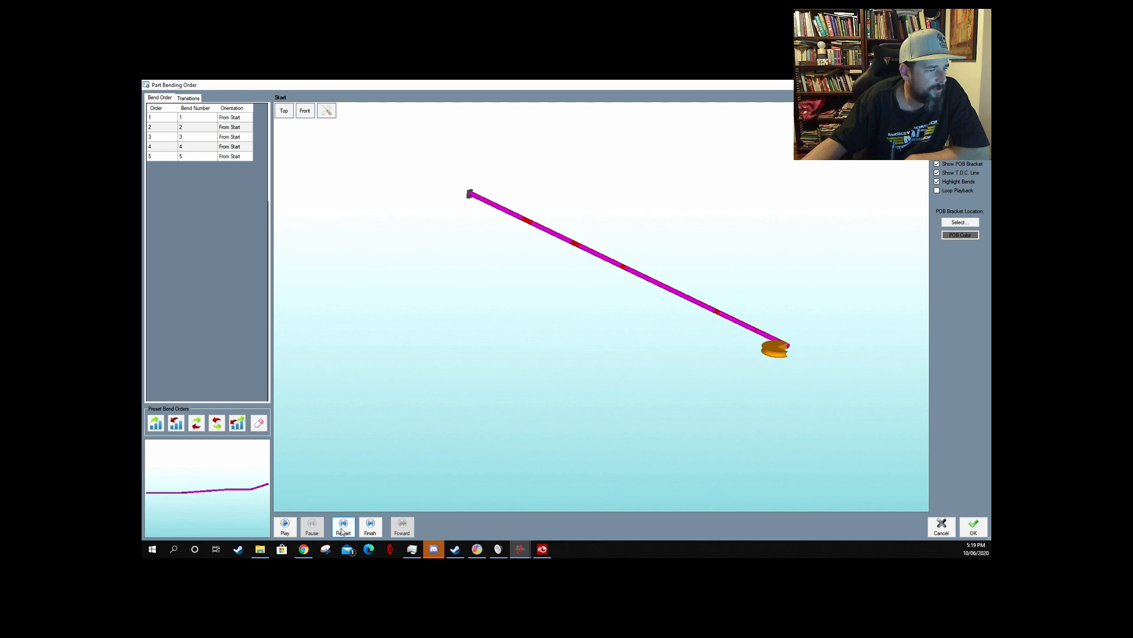
click(285, 530)
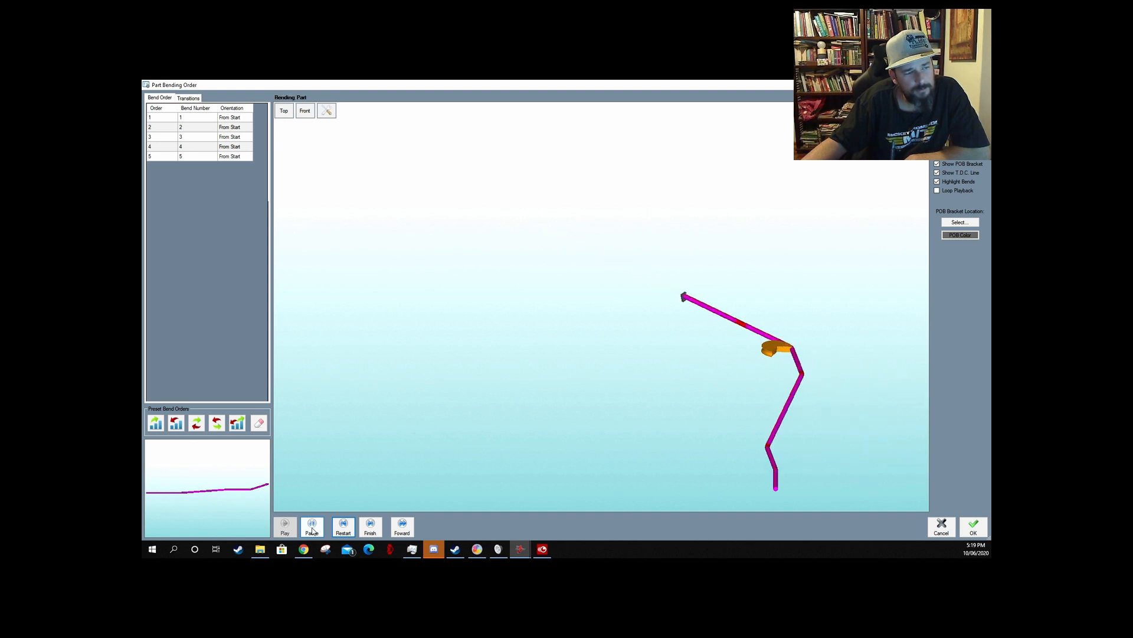
click(312, 526)
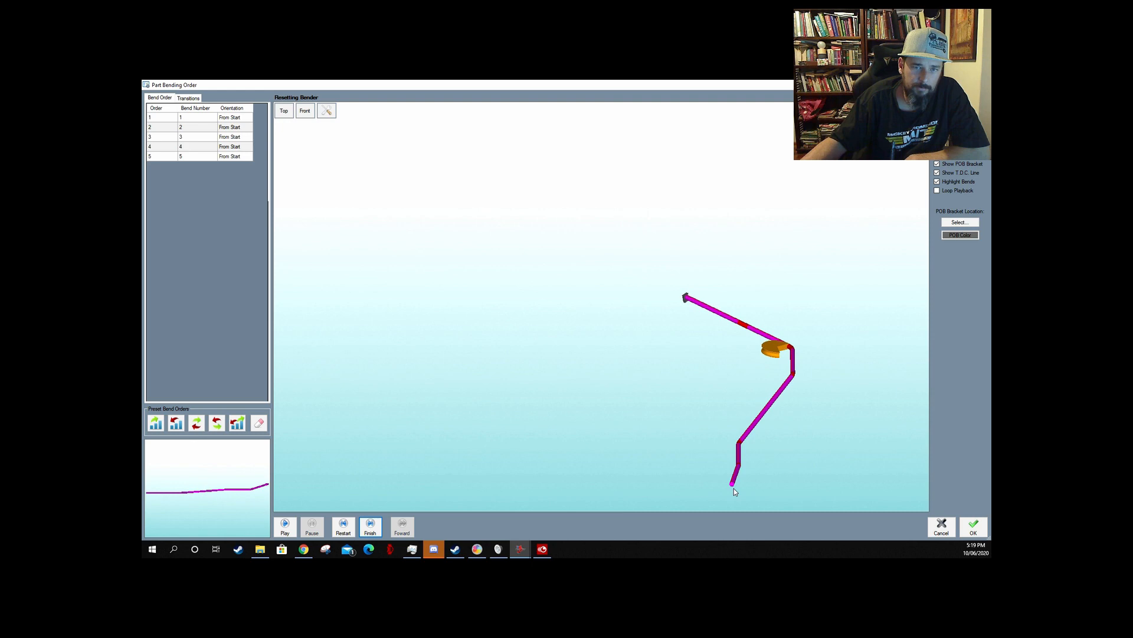
click(197, 423)
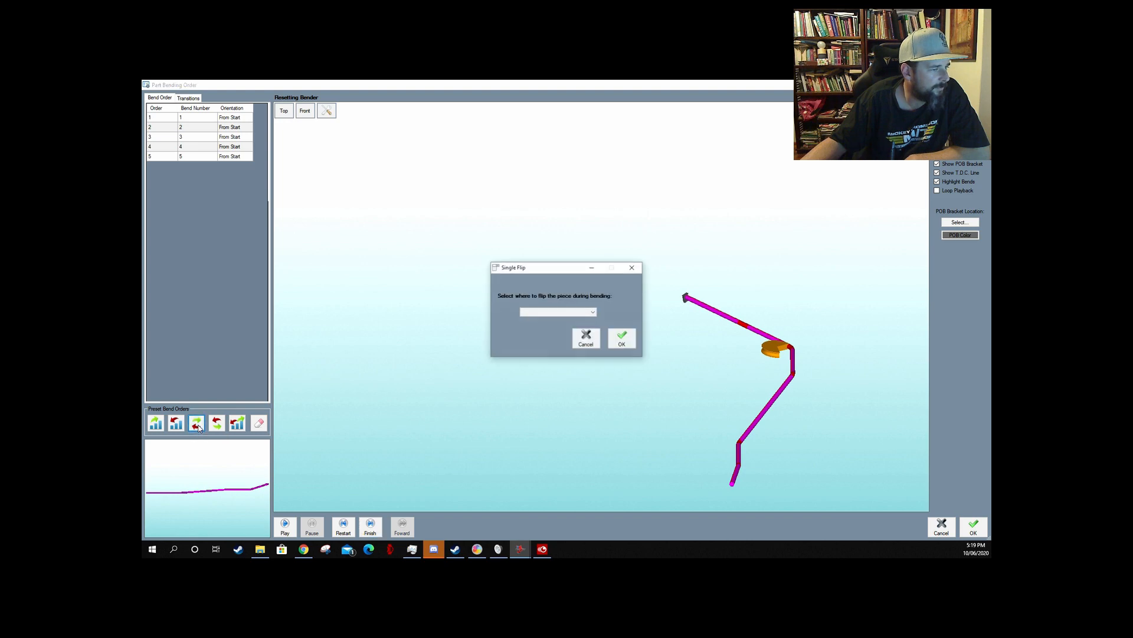
click(587, 341)
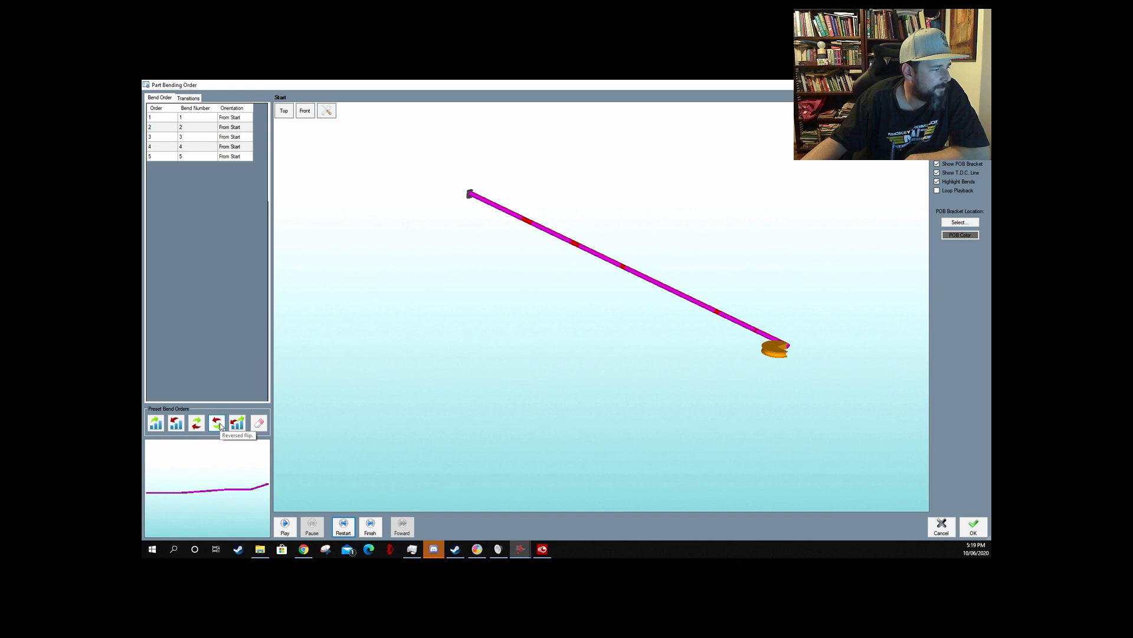
click(197, 423)
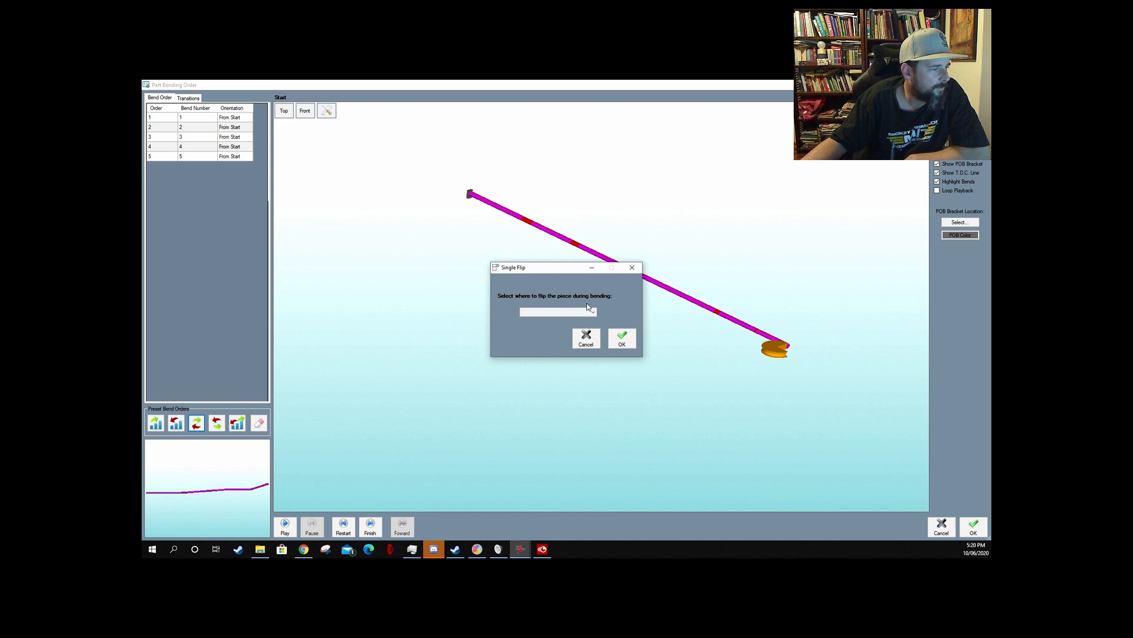
click(587, 340)
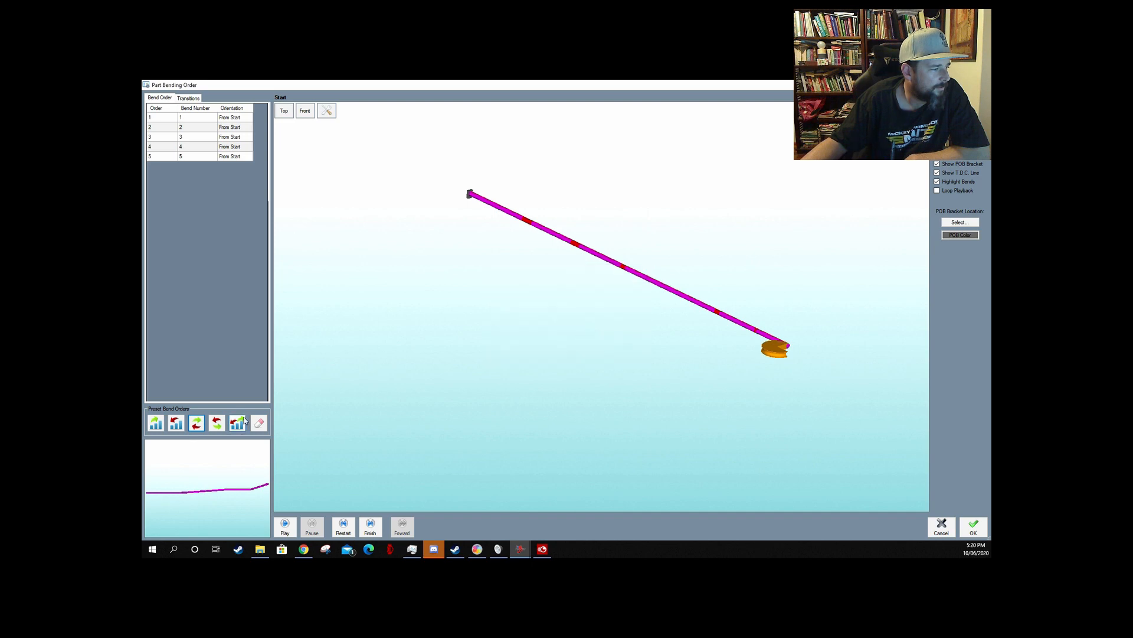
- Reverse the bend order so bends 5 to 1 are made from the end, and play the bending simulation twice
click(176, 425)
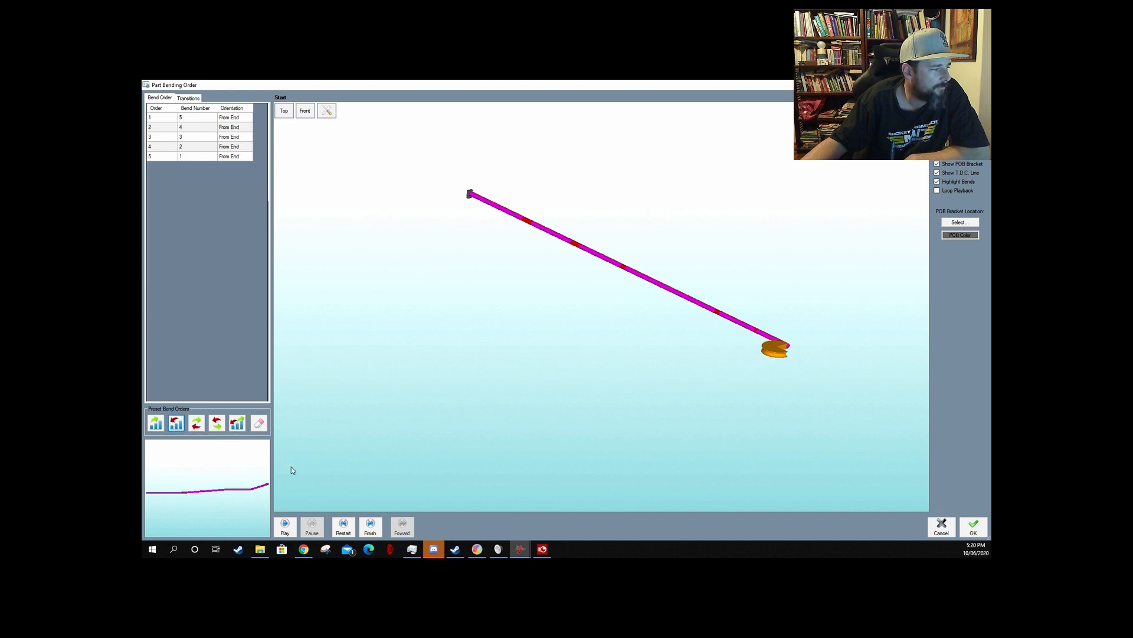
click(284, 531)
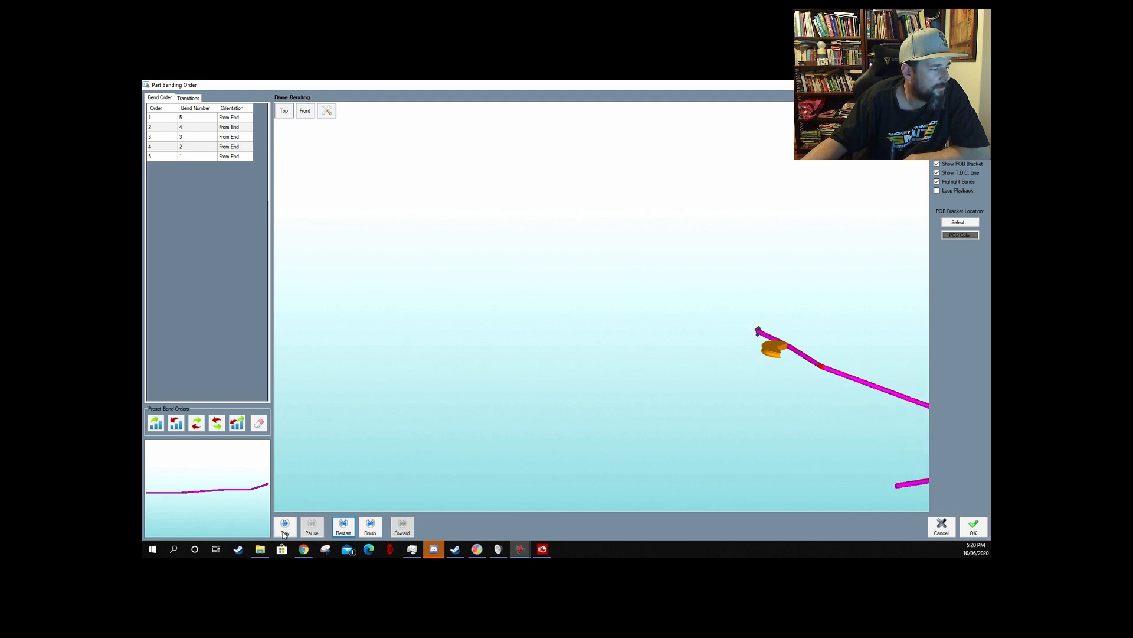
click(284, 528)
click(347, 528)
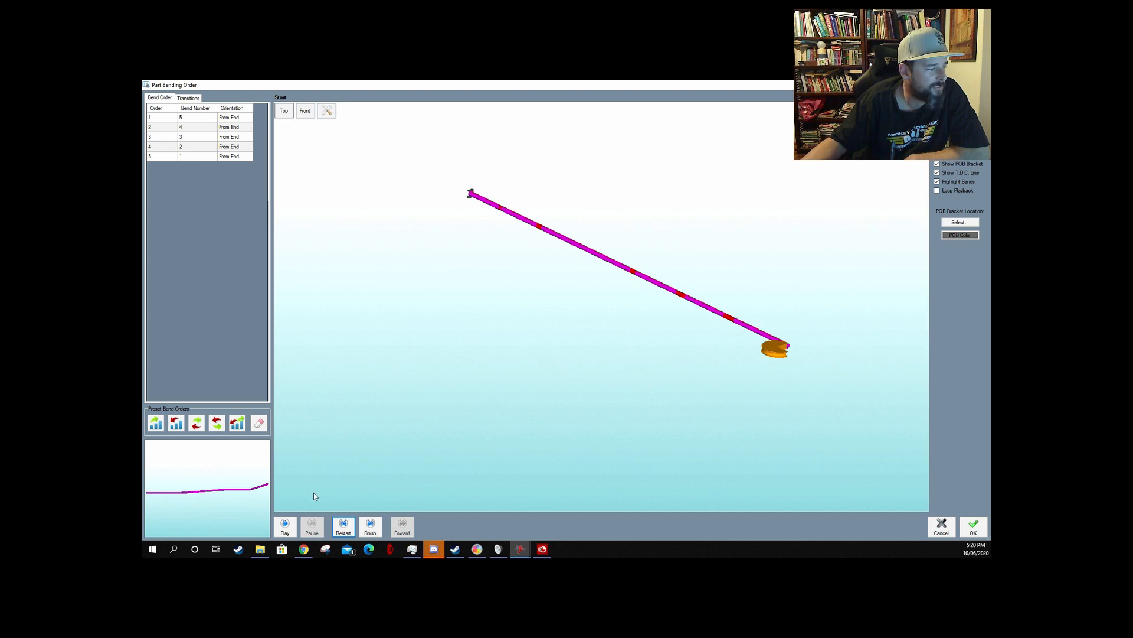
click(286, 527)
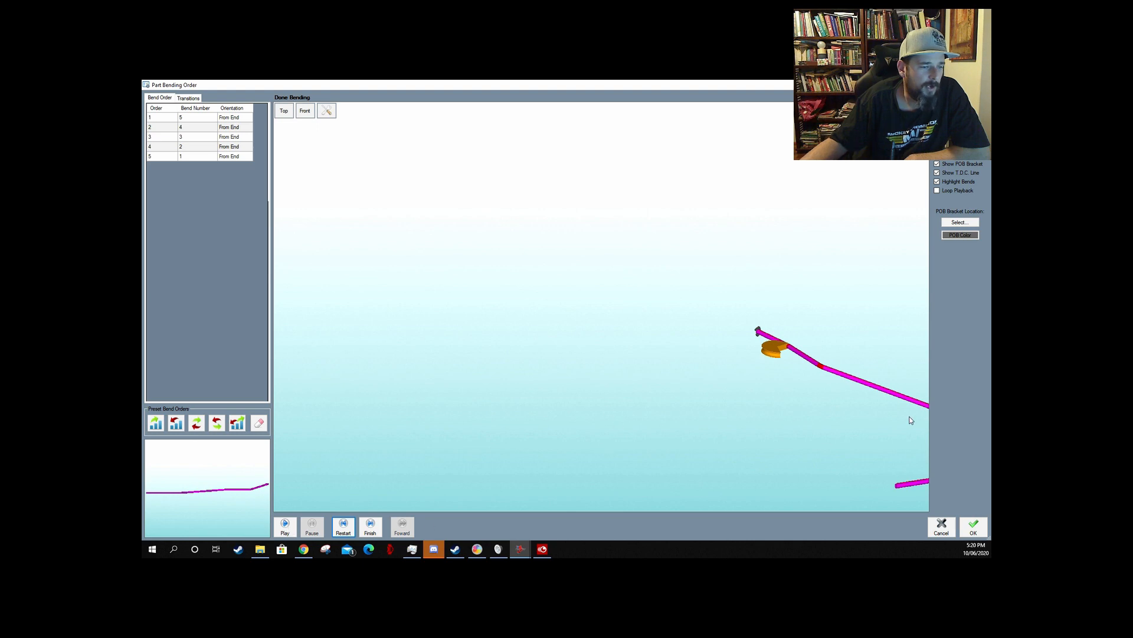
- Restore the bend order to bends 1 to 5 from the start, replay the simulation and leave the bend order without applying it
click(156, 423)
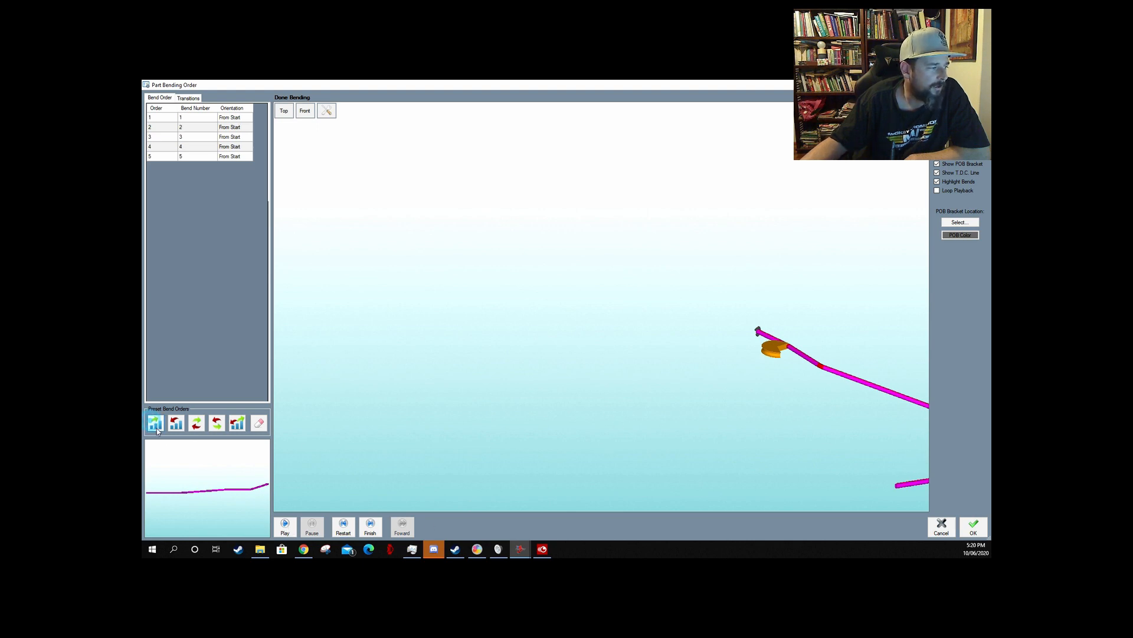
click(286, 528)
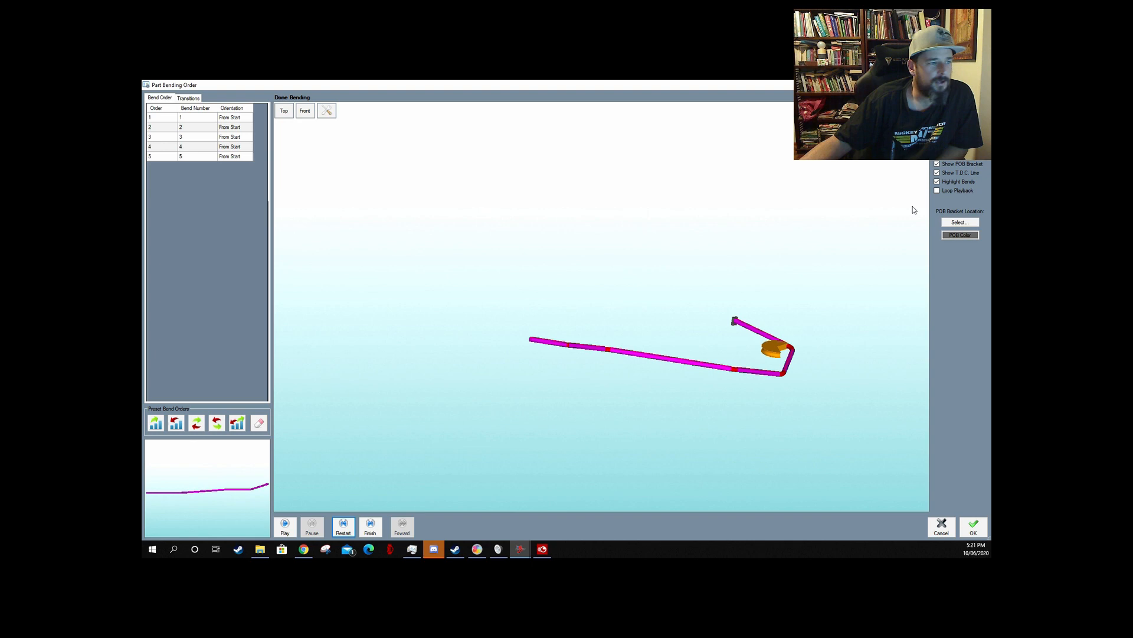
click(940, 526)
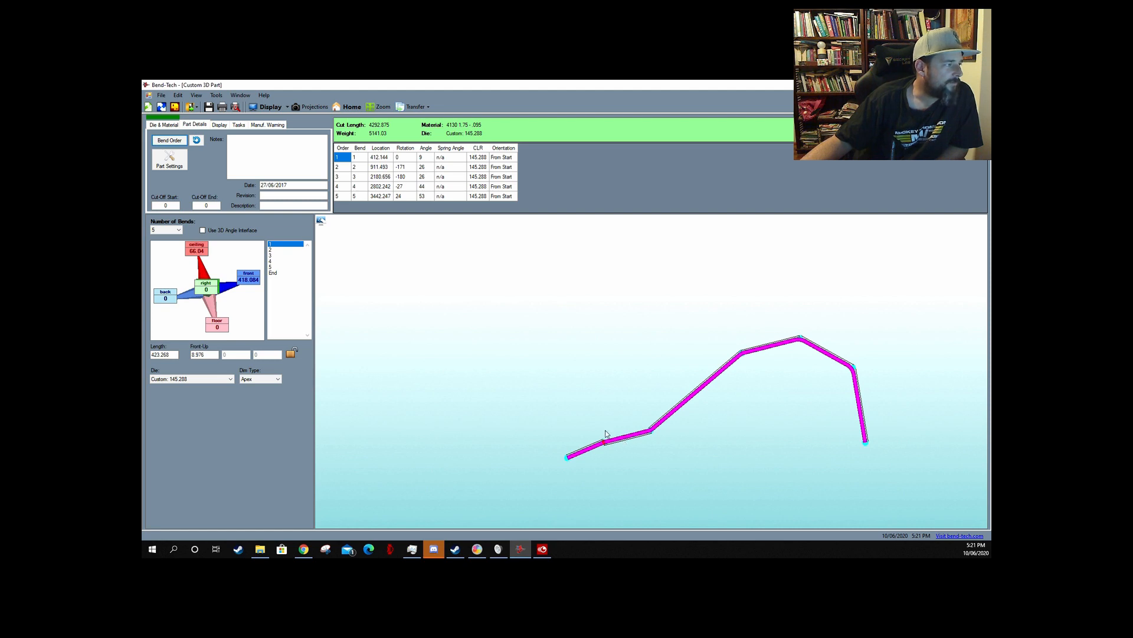
- Check the five-bend tube's manufacturing warnings and look through the available part tasks and tools
click(172, 205)
double_click(172, 205)
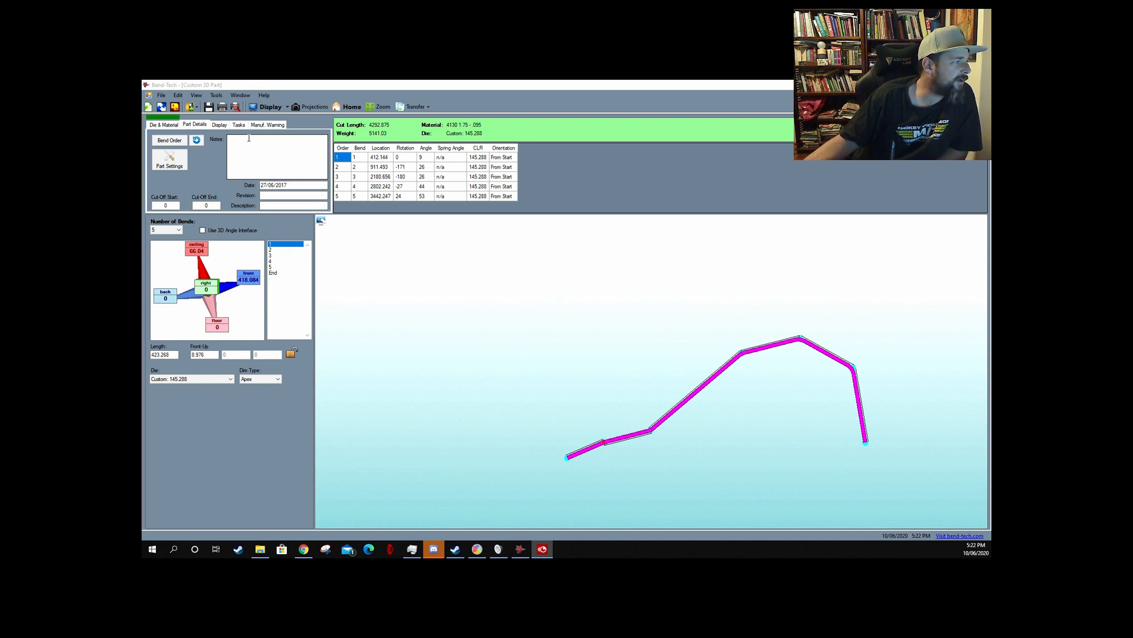
click(264, 125)
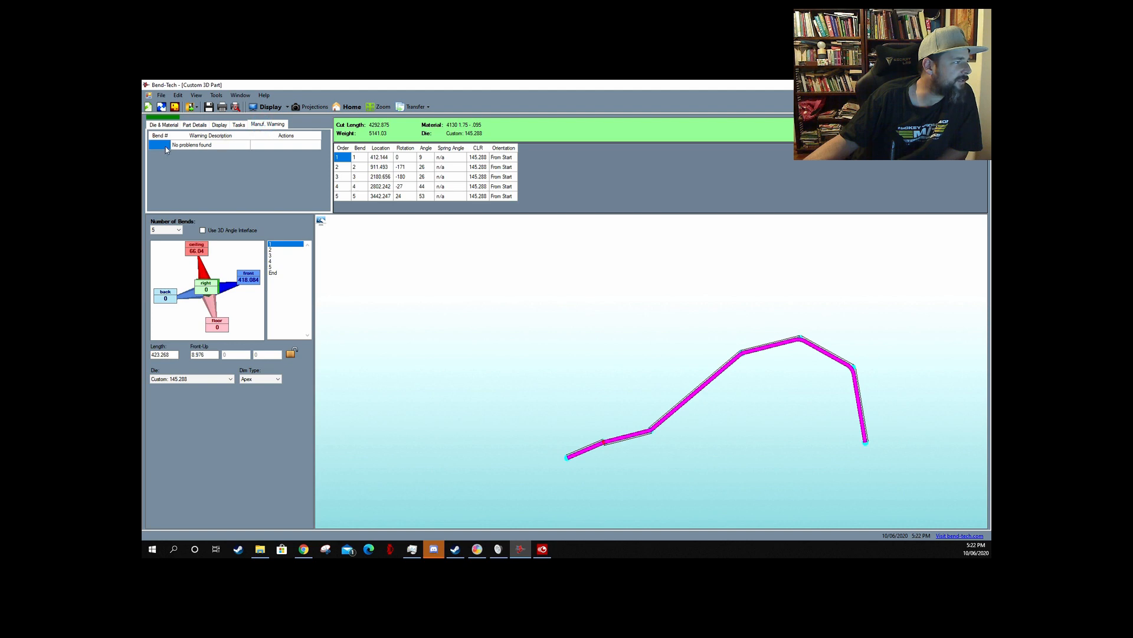
click(236, 126)
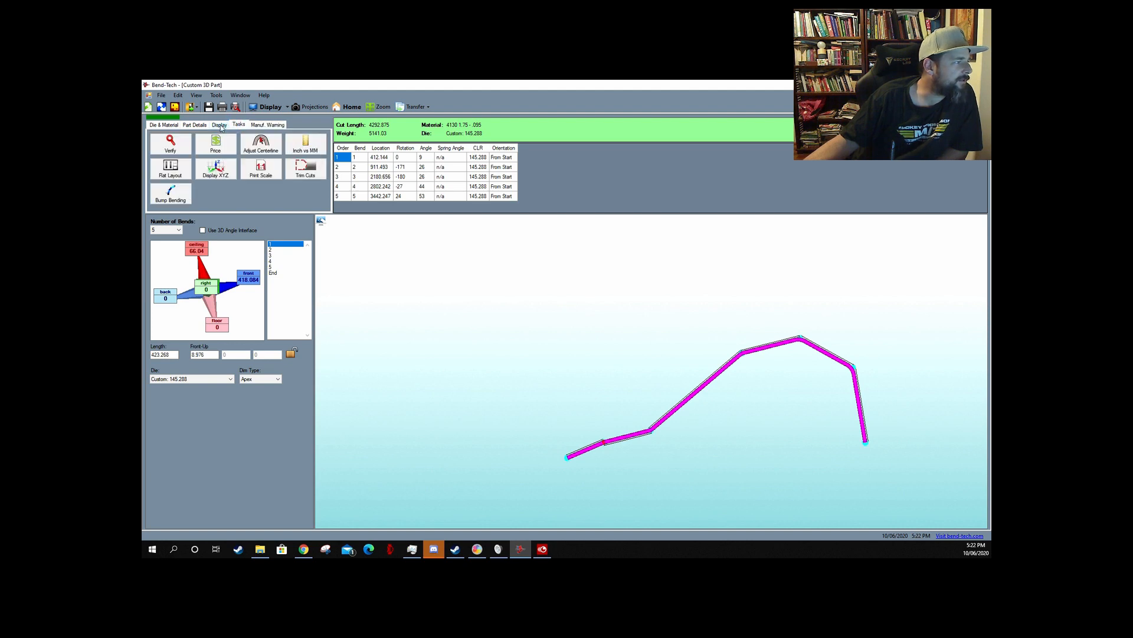
click(274, 127)
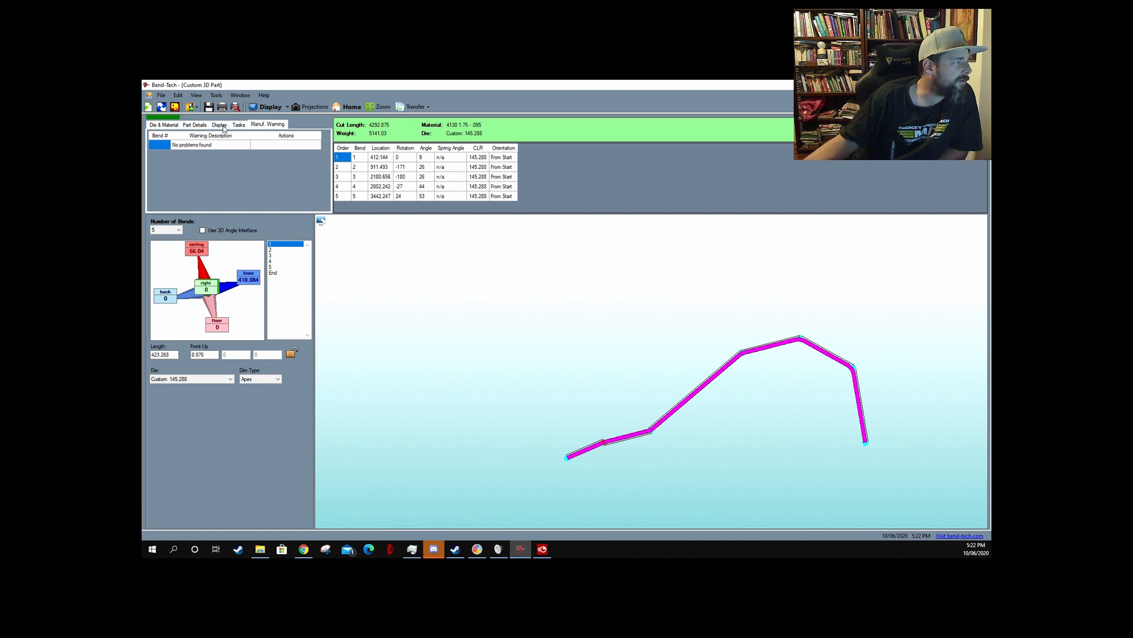
click(200, 126)
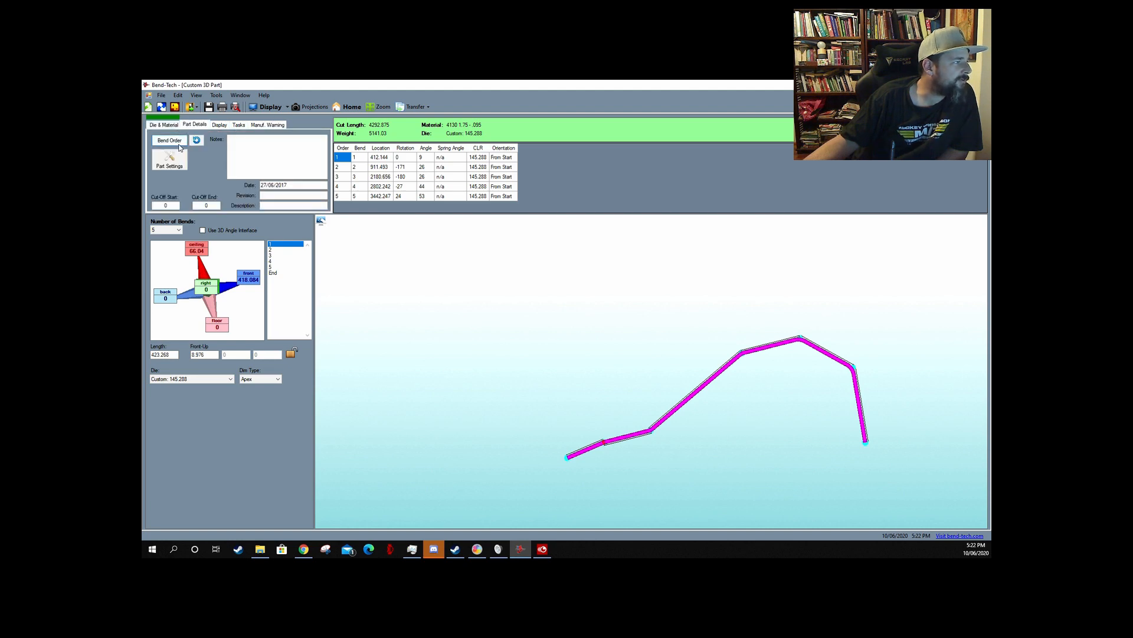
click(267, 125)
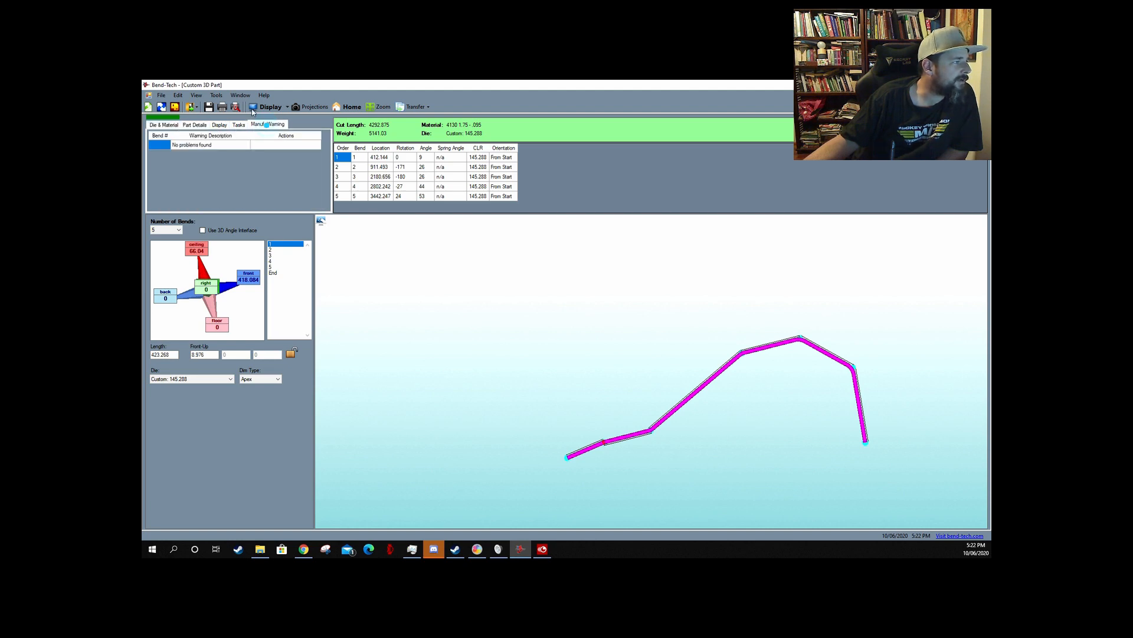
click(215, 96)
click(216, 97)
click(213, 96)
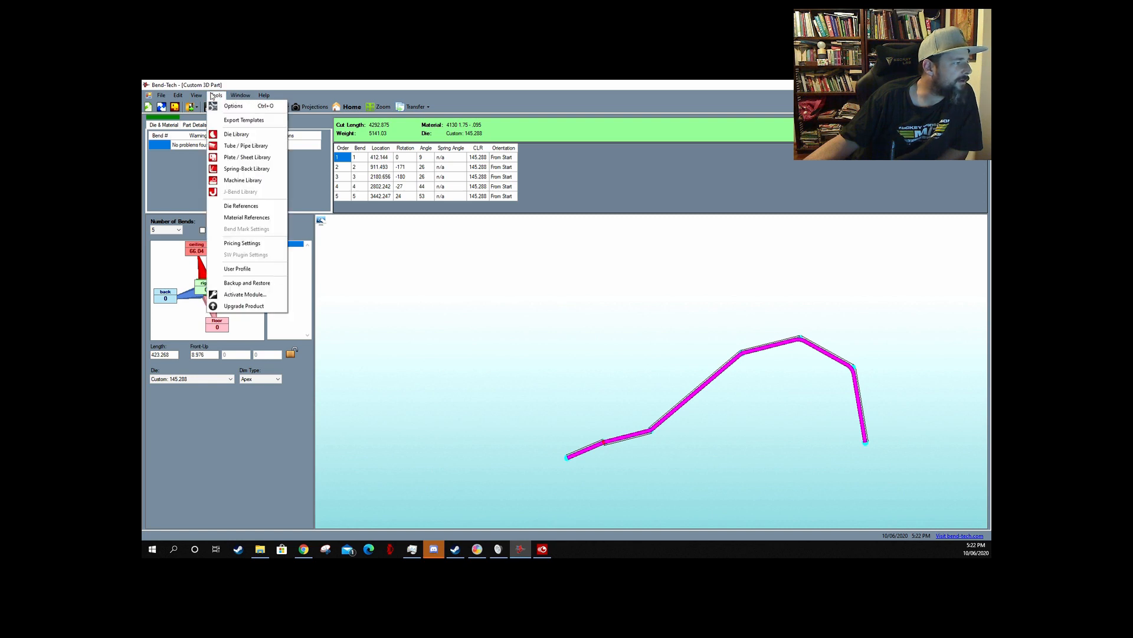
mouse_move(235, 99)
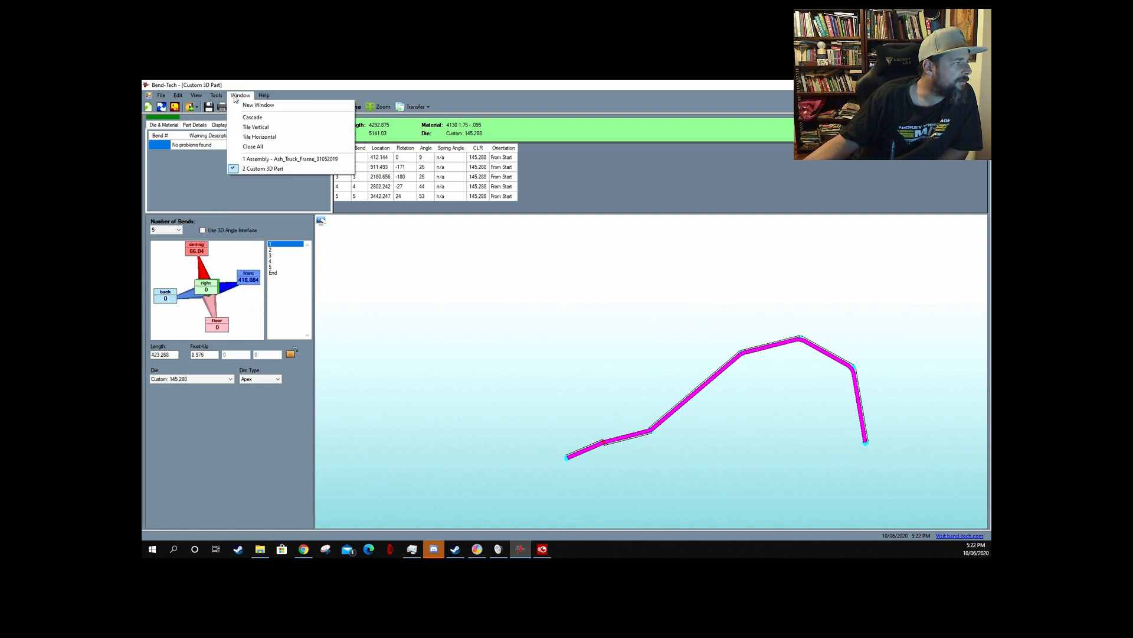
click(199, 179)
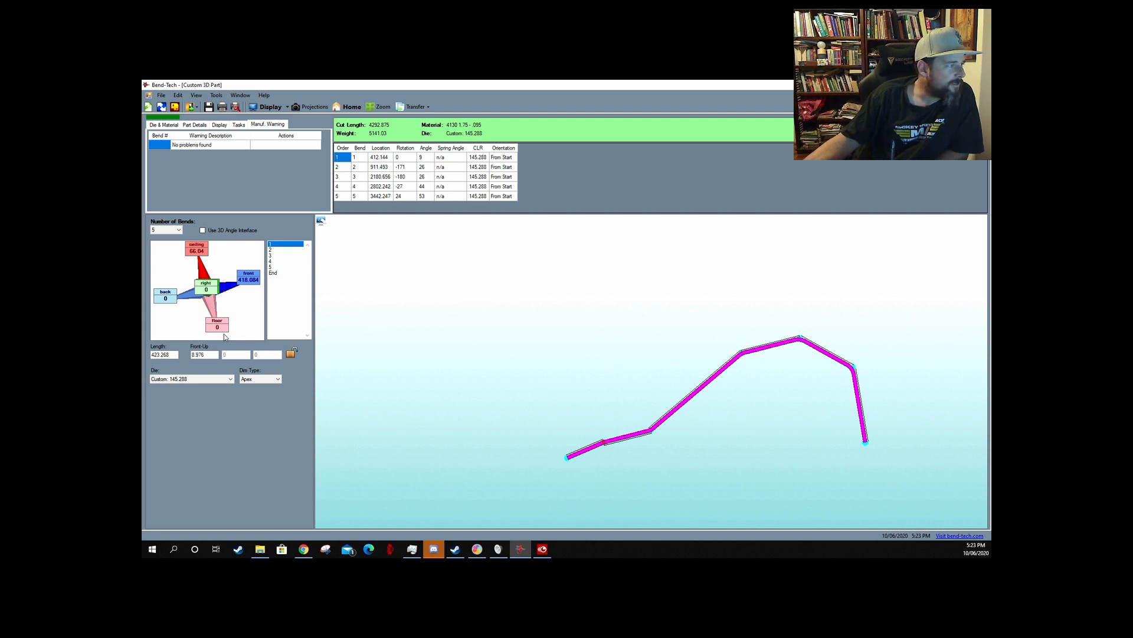
- Set the tube's start cut-off to 150 and its end cut-off to 100, and close the part to return to the assembly
click(163, 124)
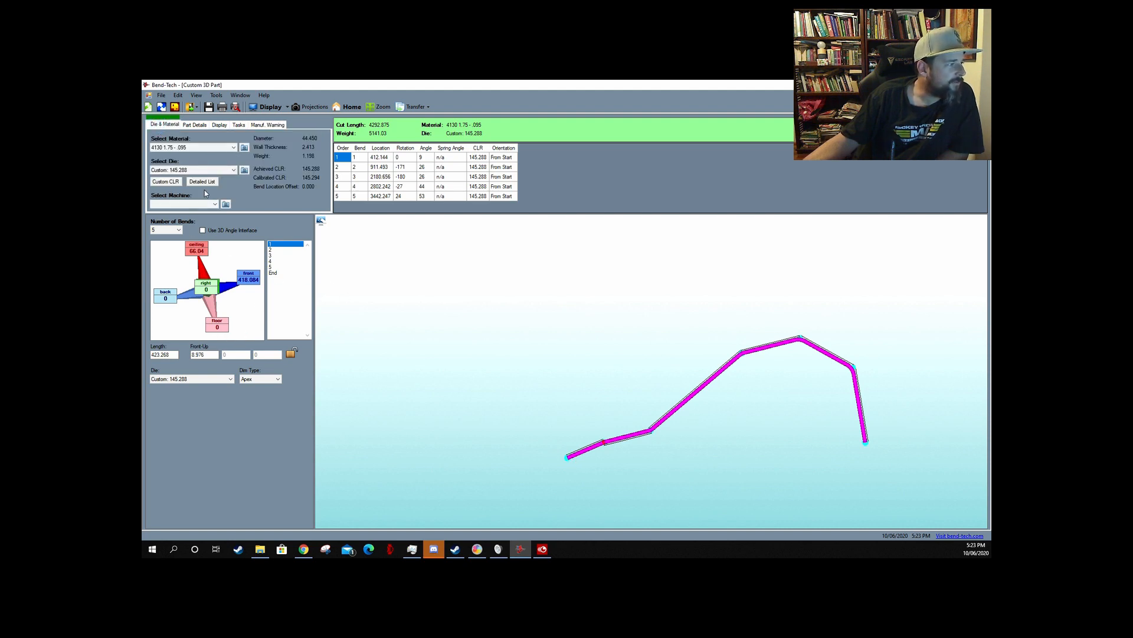
click(194, 124)
click(167, 205)
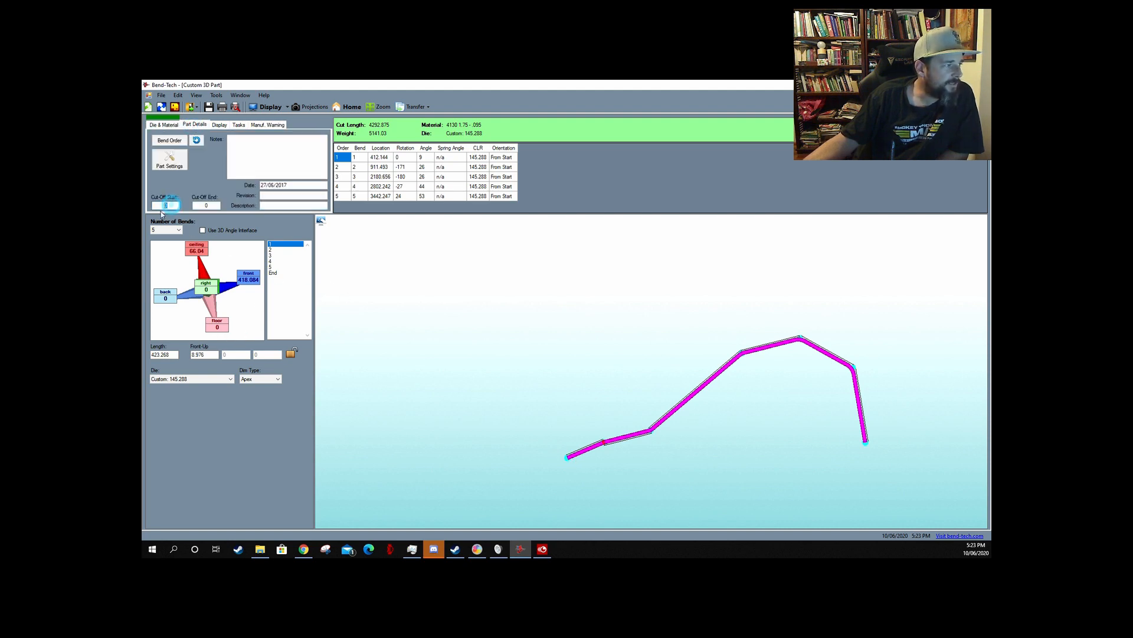
text(150)
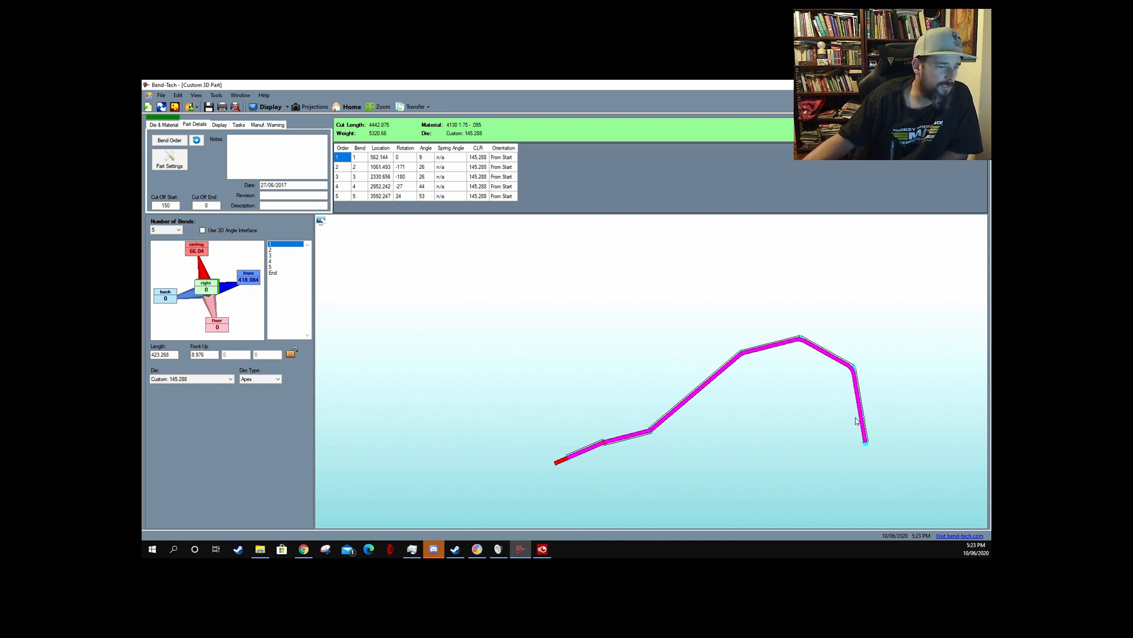
double_click(212, 204)
text(100)
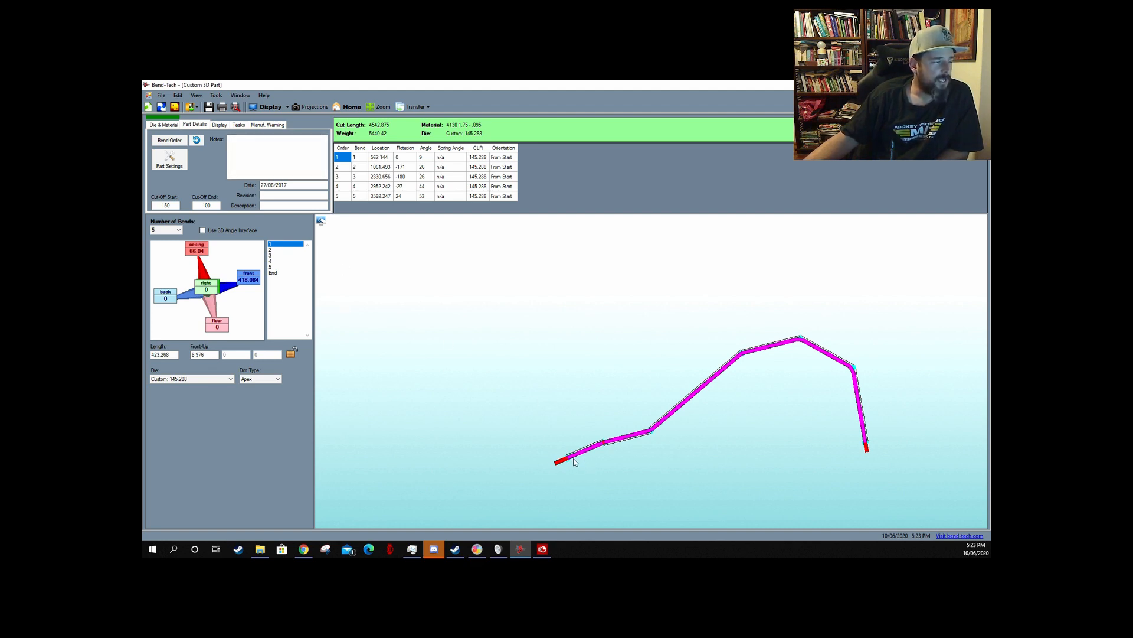
click(985, 95)
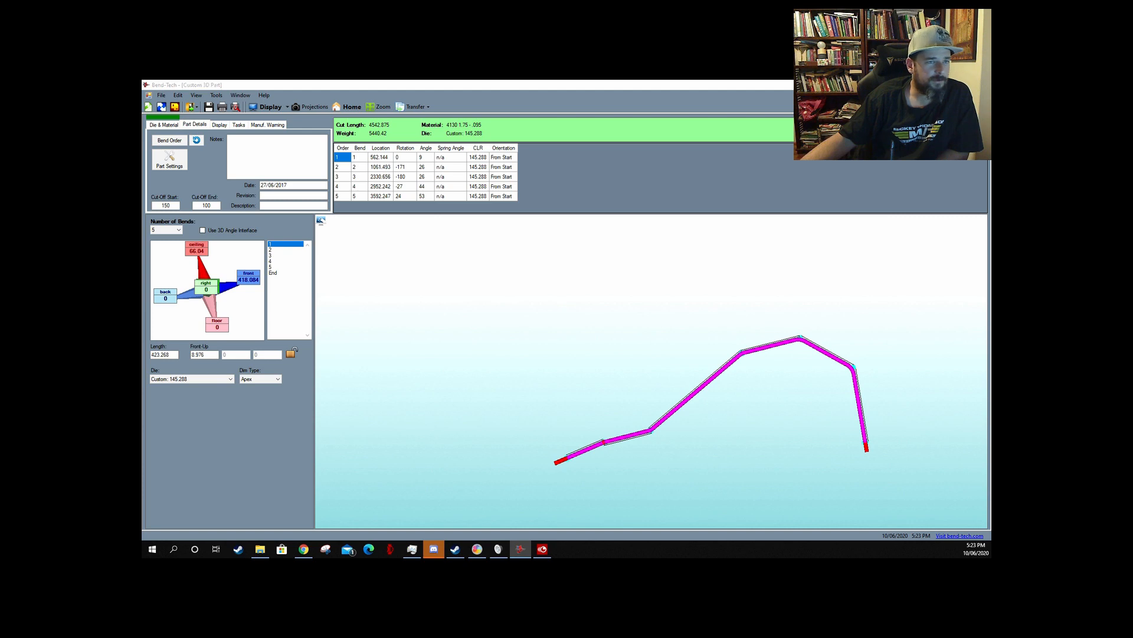
click(570, 343)
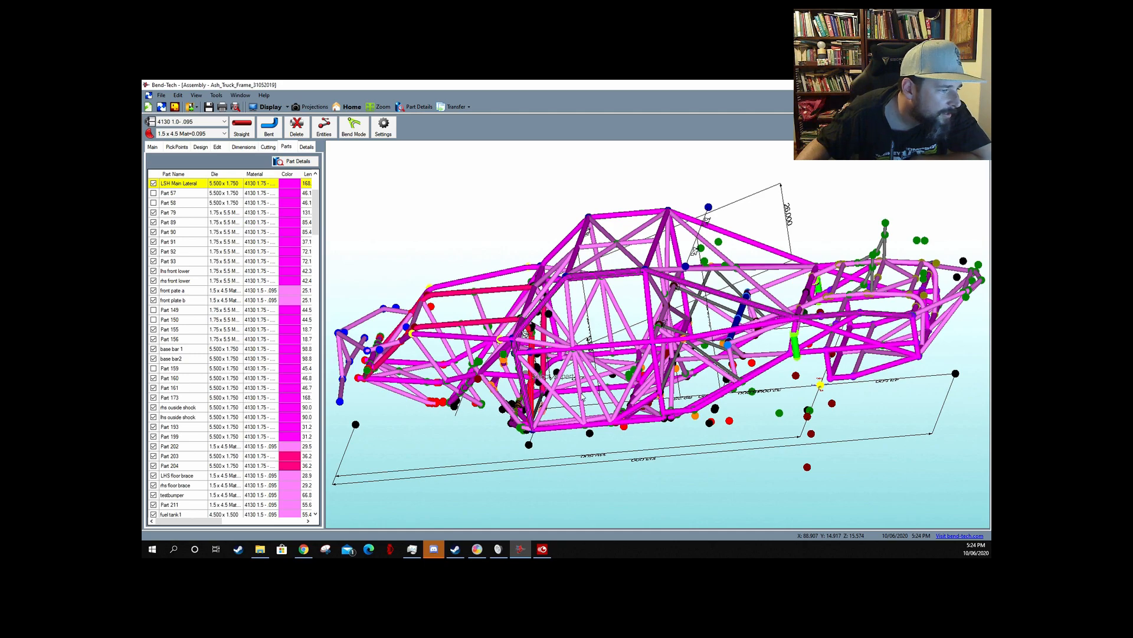
- Select the "front pate a" tube at the front of the truck frame and open its part details
scroll(612, 386, up, 3)
scroll(611, 386, down, 1)
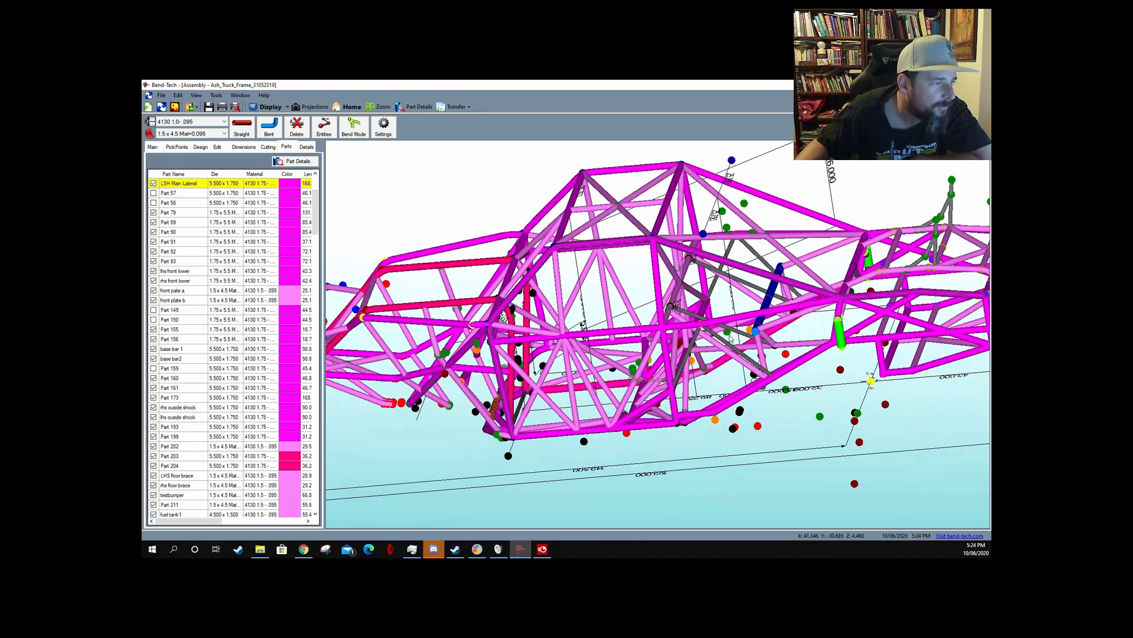
middle_drag(745, 336, 572, 346)
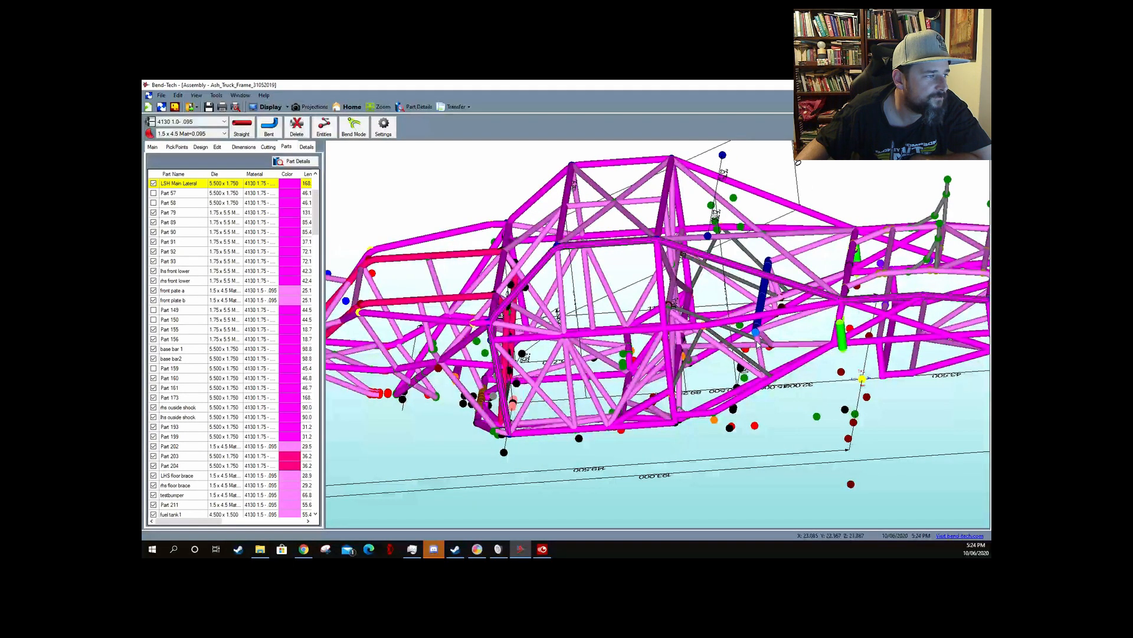
middle_drag(572, 345, 769, 345)
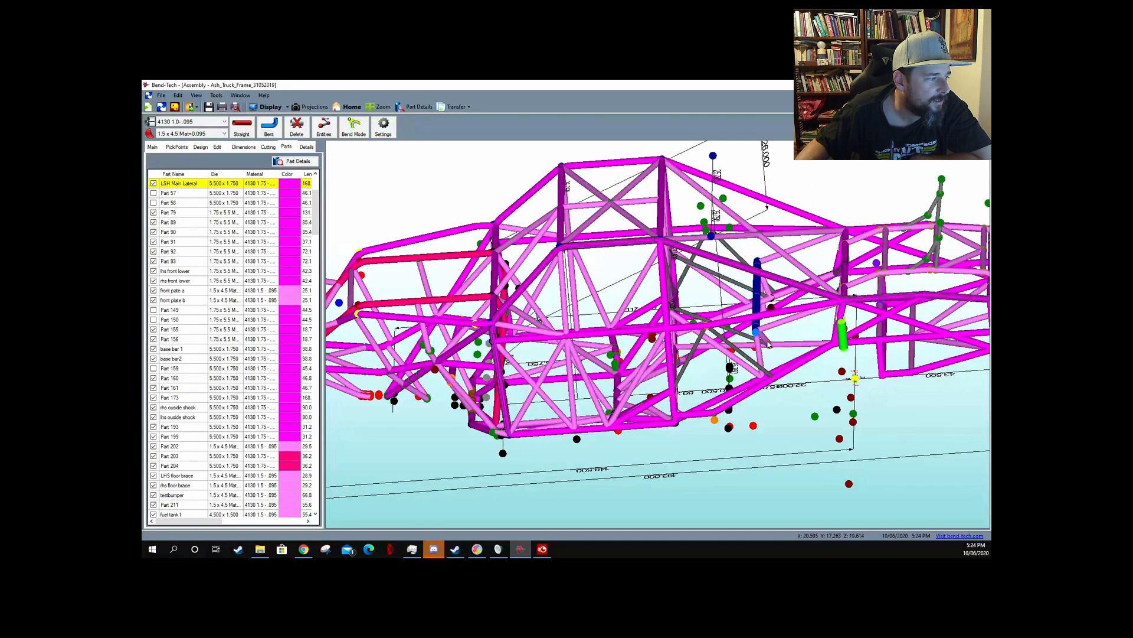
scroll(445, 408, down, 3)
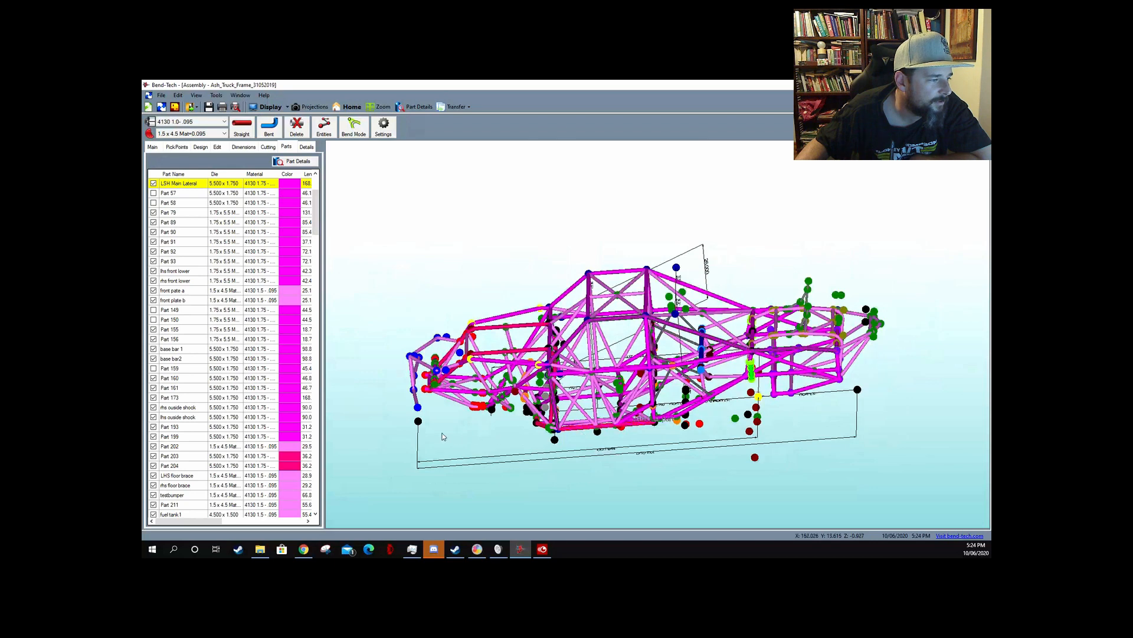
scroll(455, 427, up, 2)
click(534, 386)
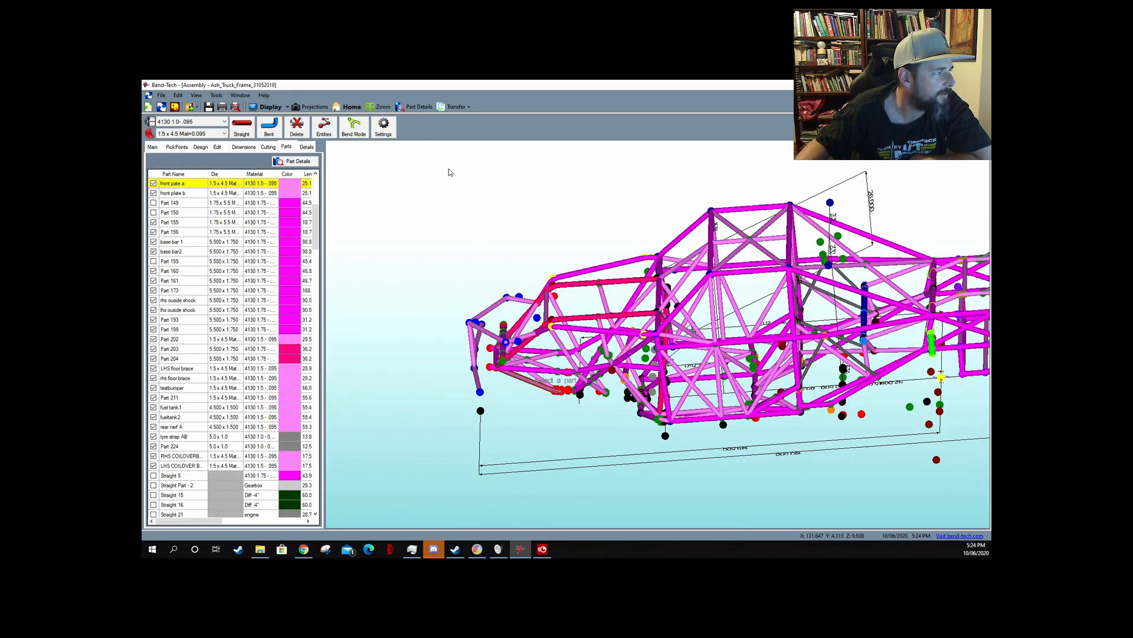
click(417, 107)
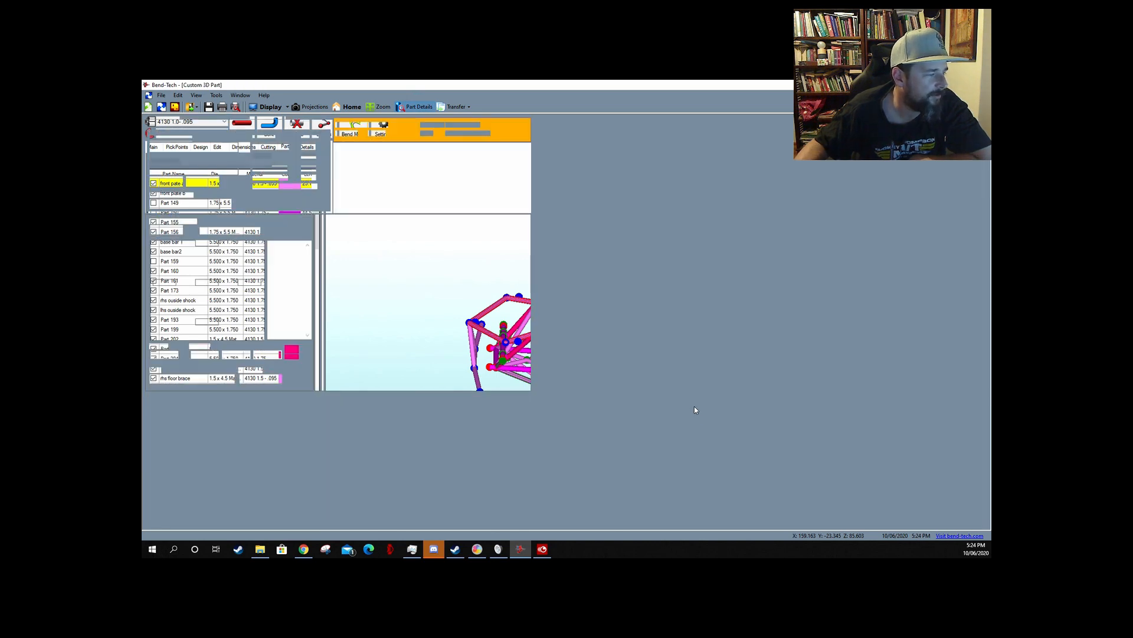
- Examine the short leg at the start of the single-bend tube and read the part's manufacturing warning
scroll(598, 433, up, 4)
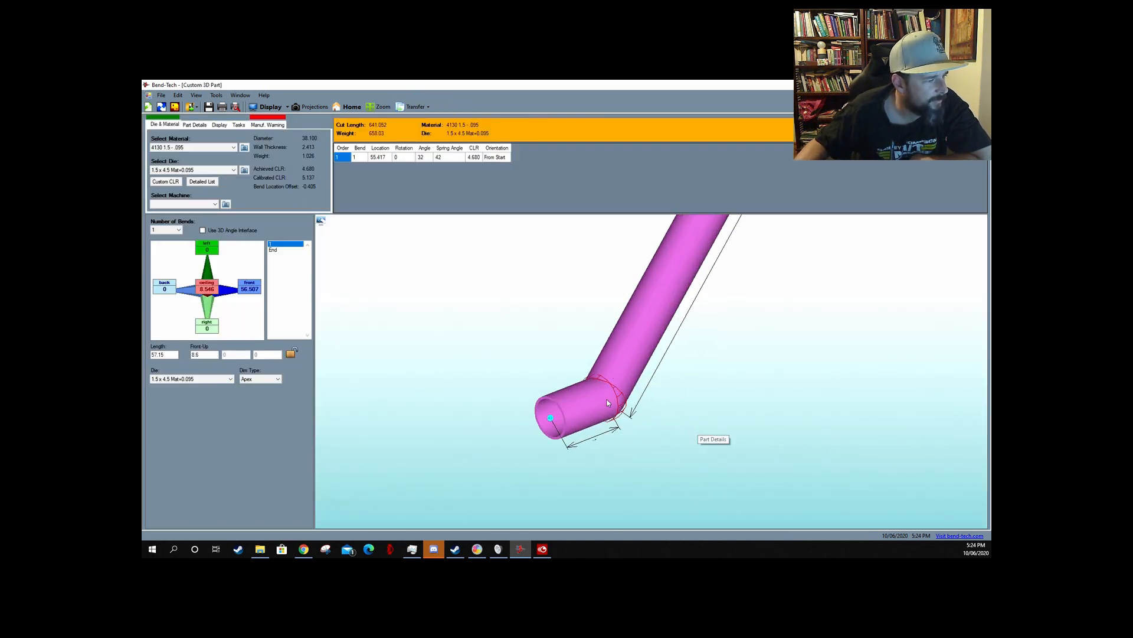
scroll(608, 403, down, 5)
scroll(565, 379, up, 4)
scroll(572, 413, up, 2)
scroll(572, 412, down, 6)
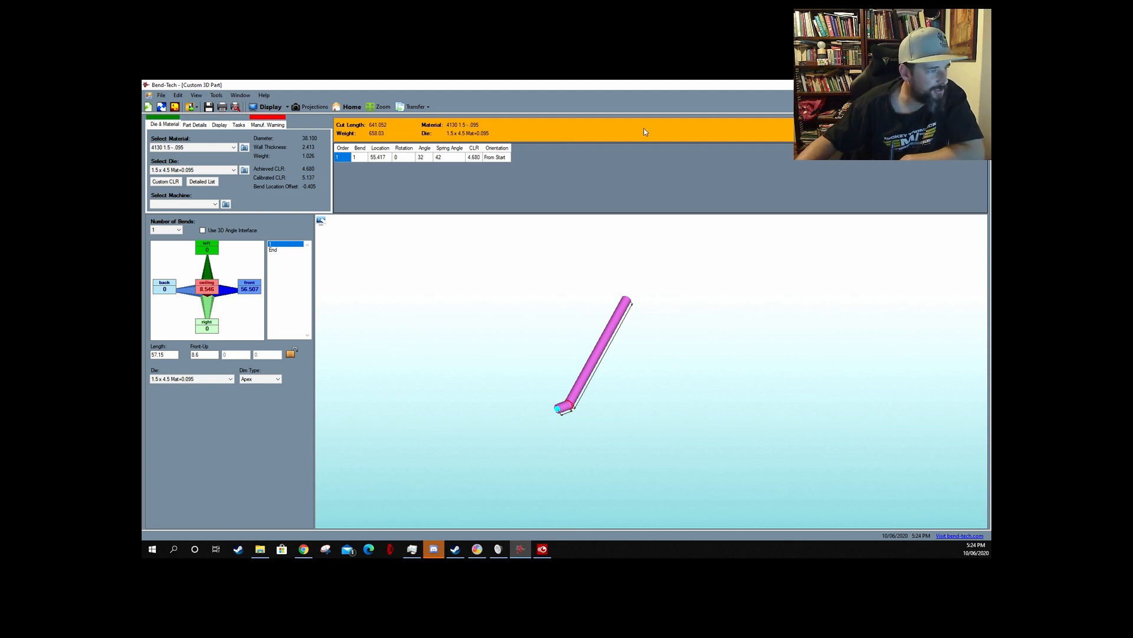
click(271, 123)
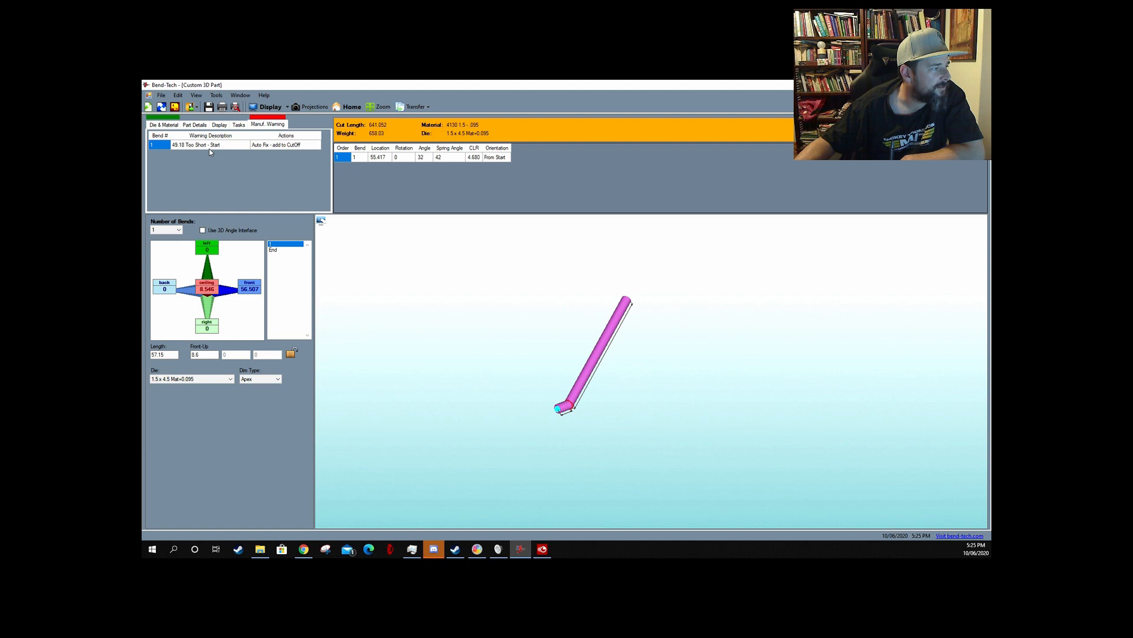
click(196, 126)
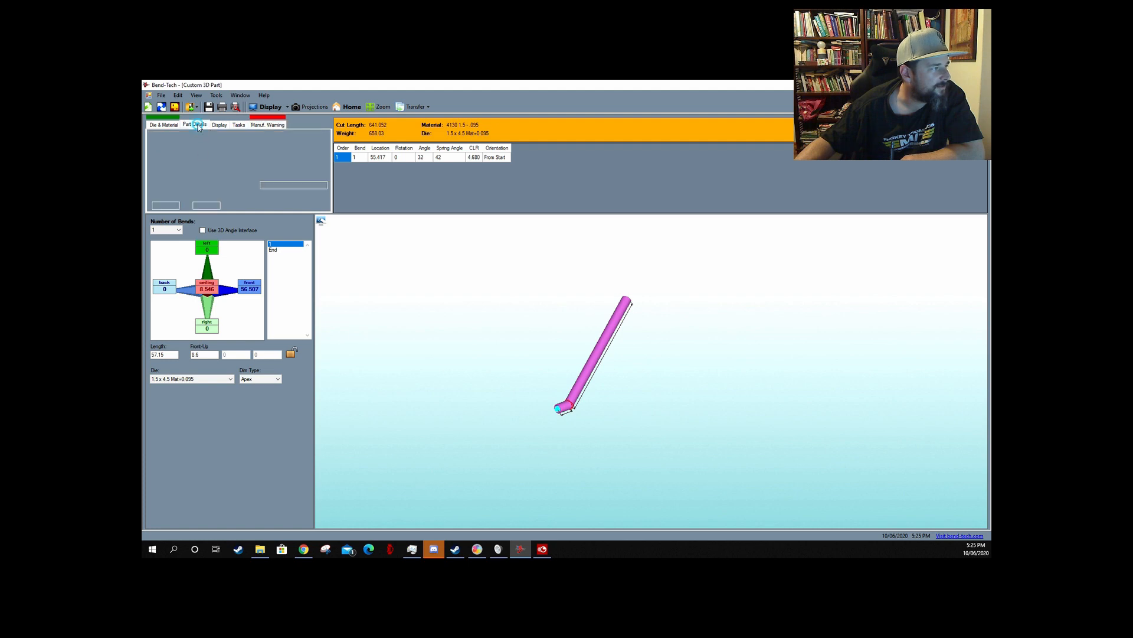
- Apply the automatic fix that adds the missing start length to the cut-off, and show the tube's cut-off values
click(267, 125)
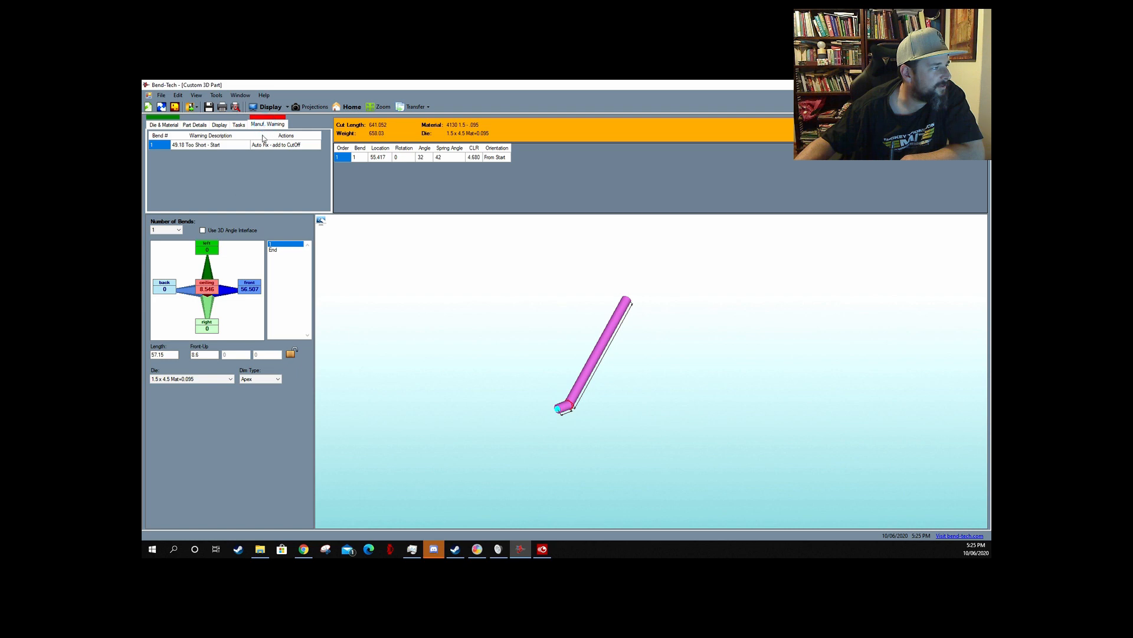
click(266, 147)
click(267, 148)
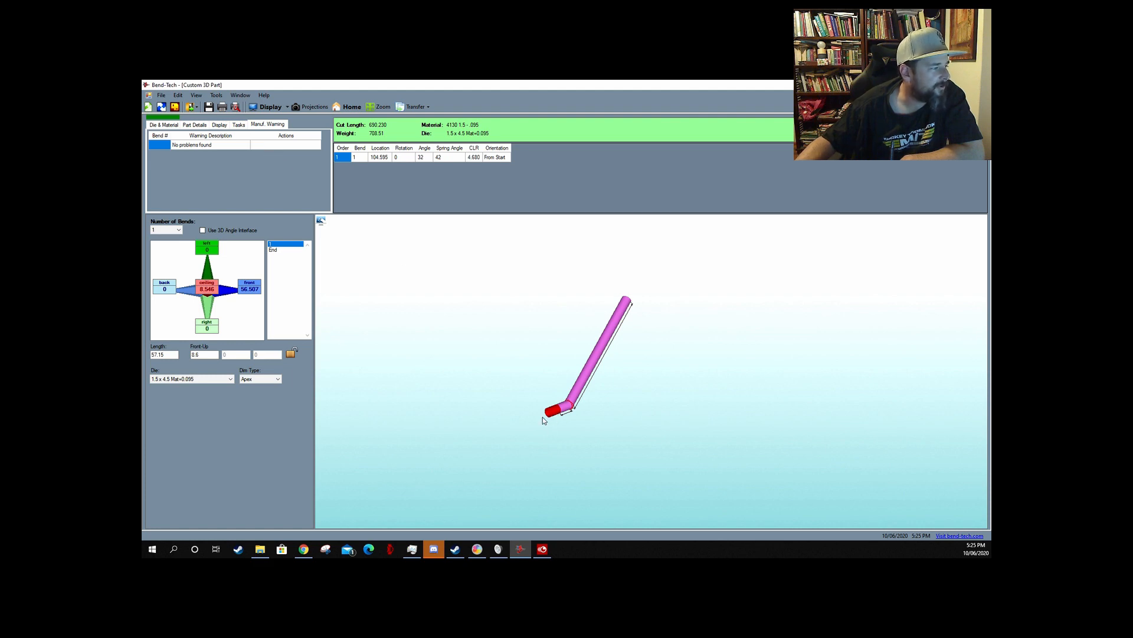
click(192, 125)
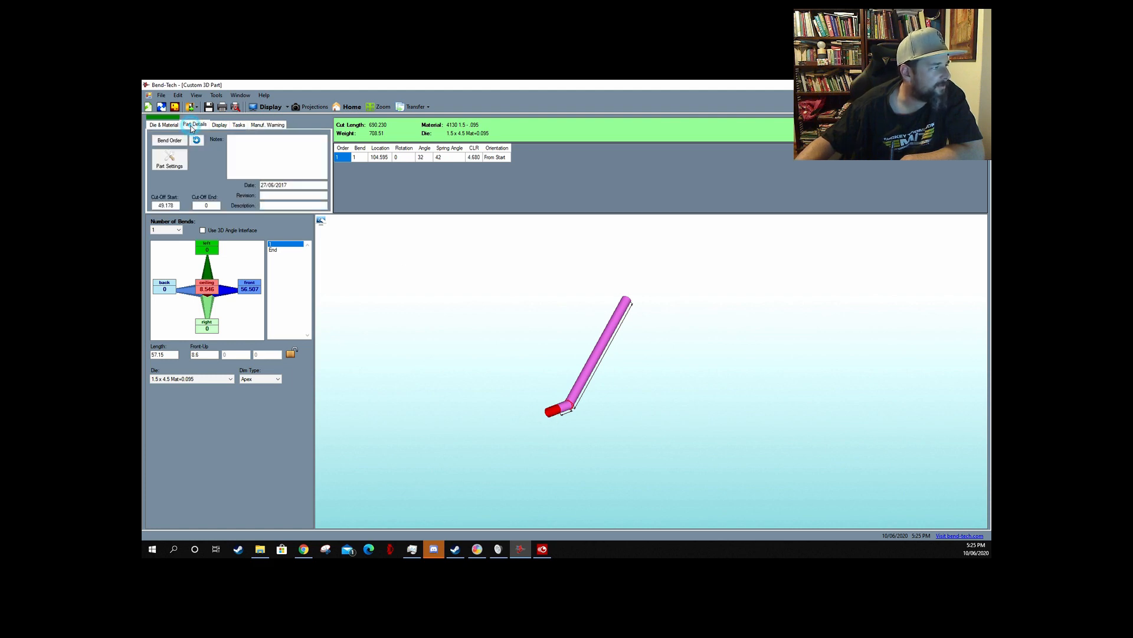